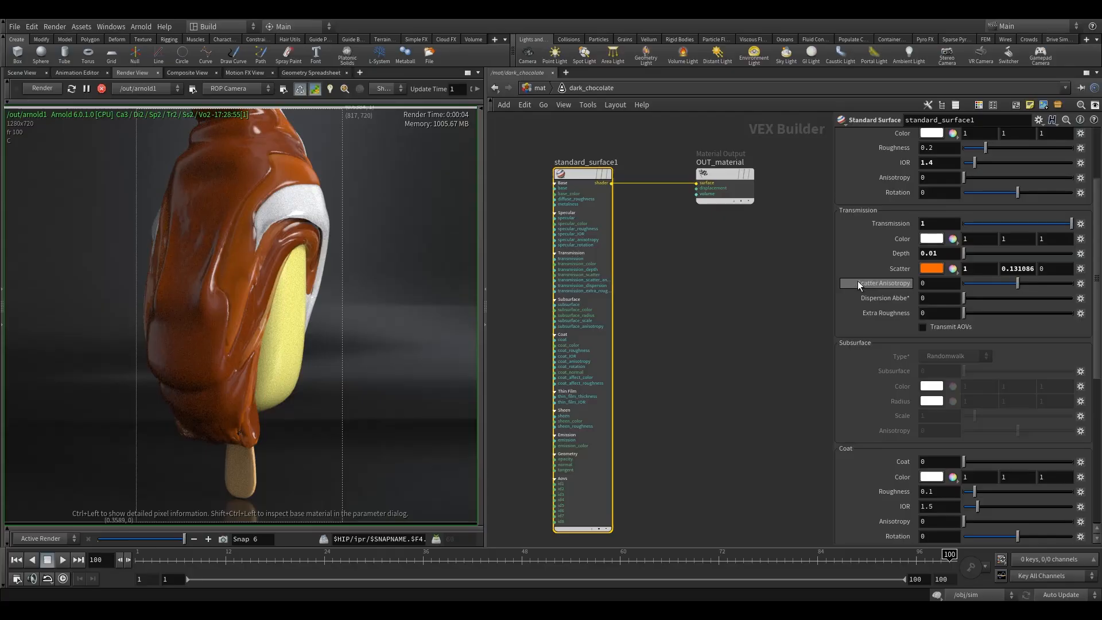
Step: Set the dark chocolate material's transmission Scatter Anisotropy to 0.75
mouse_move(858, 281)
left_click_drag(942, 286, 846, 294)
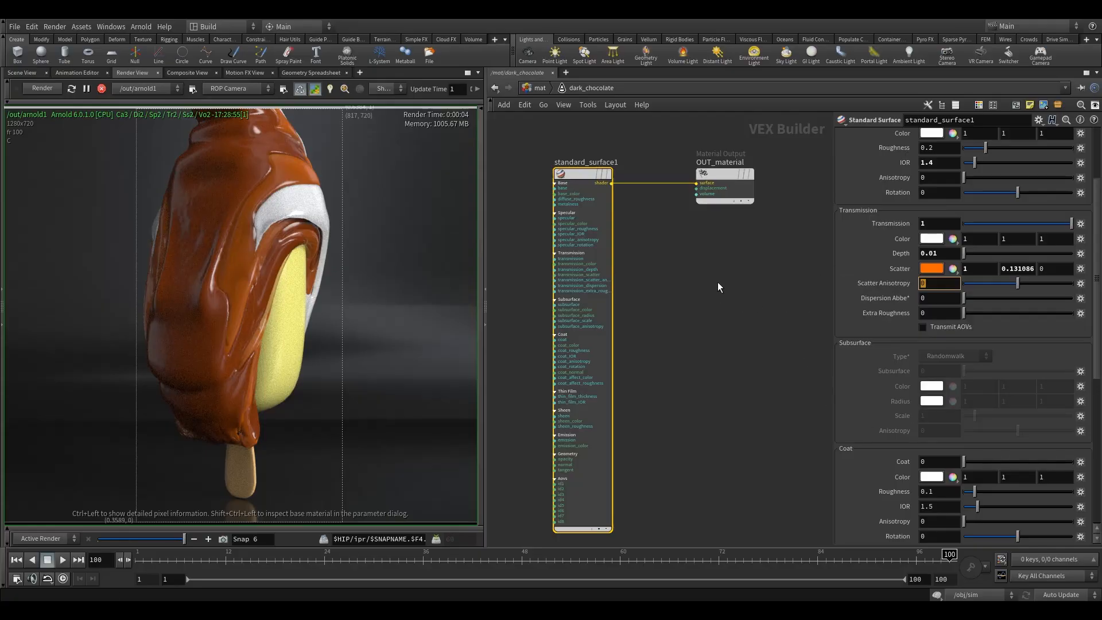
type("0.75")
key("Return")
Step: Inspect the dark chocolate coating in the updated render and save a render snapshot
middle_click_drag(205, 231, 222, 236)
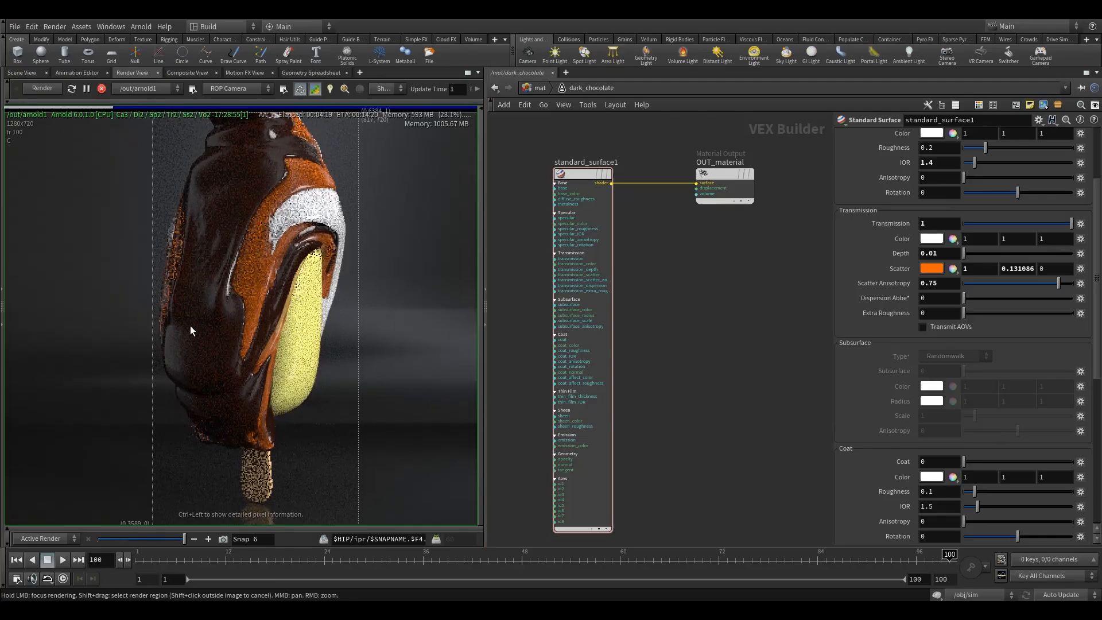
middle_click_drag(237, 367, 209, 357)
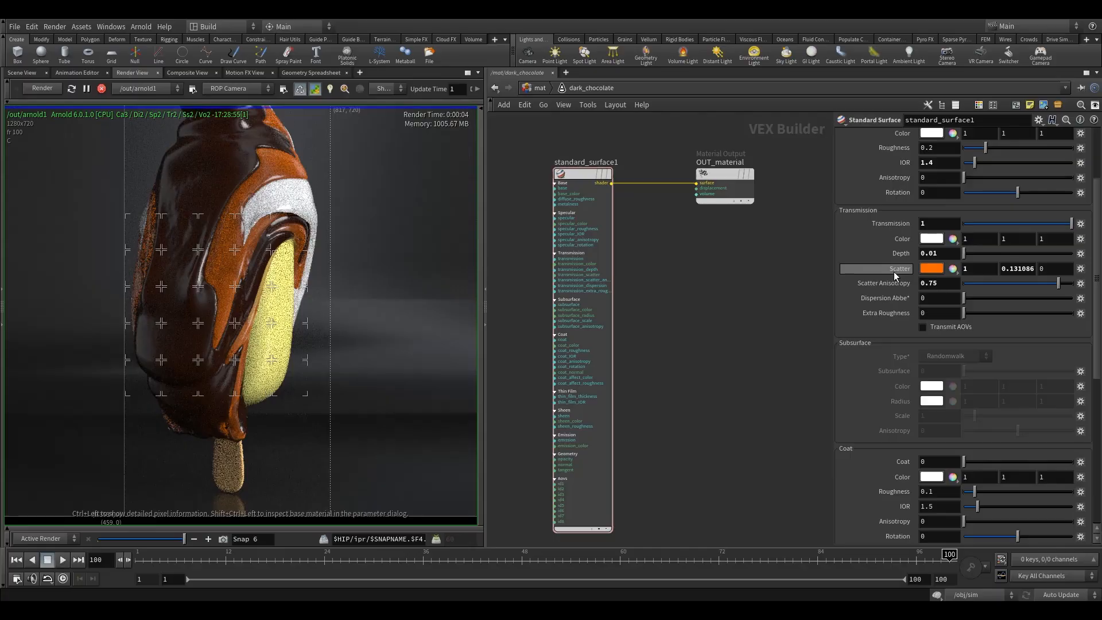
middle_click_drag(206, 281, 255, 290)
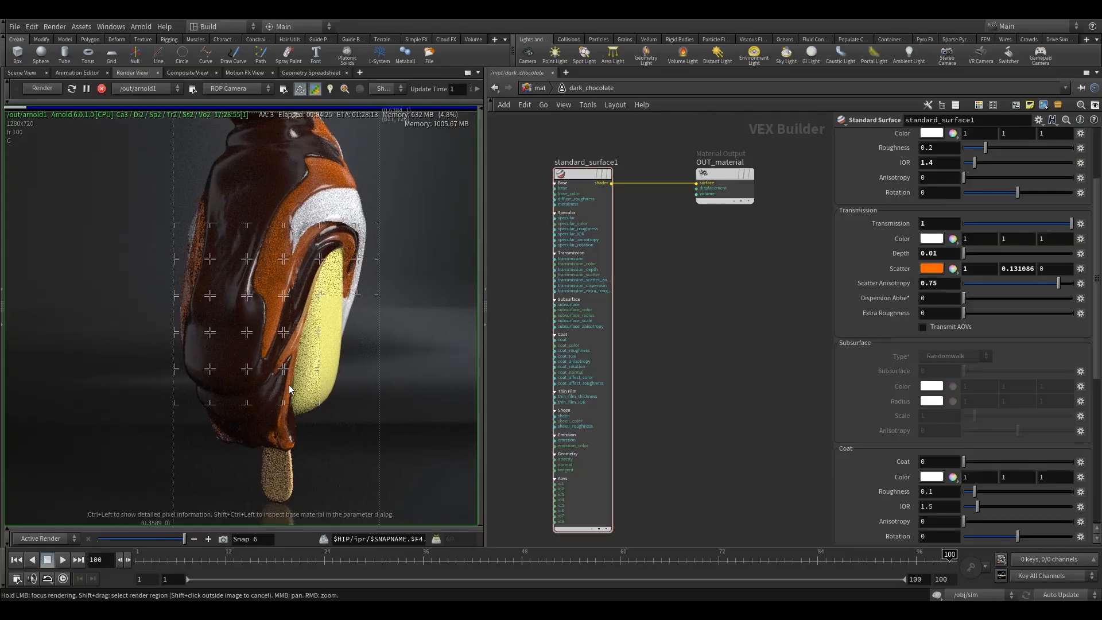
scroll(289, 367, "down", 2)
middle_click_drag(310, 319, 291, 336)
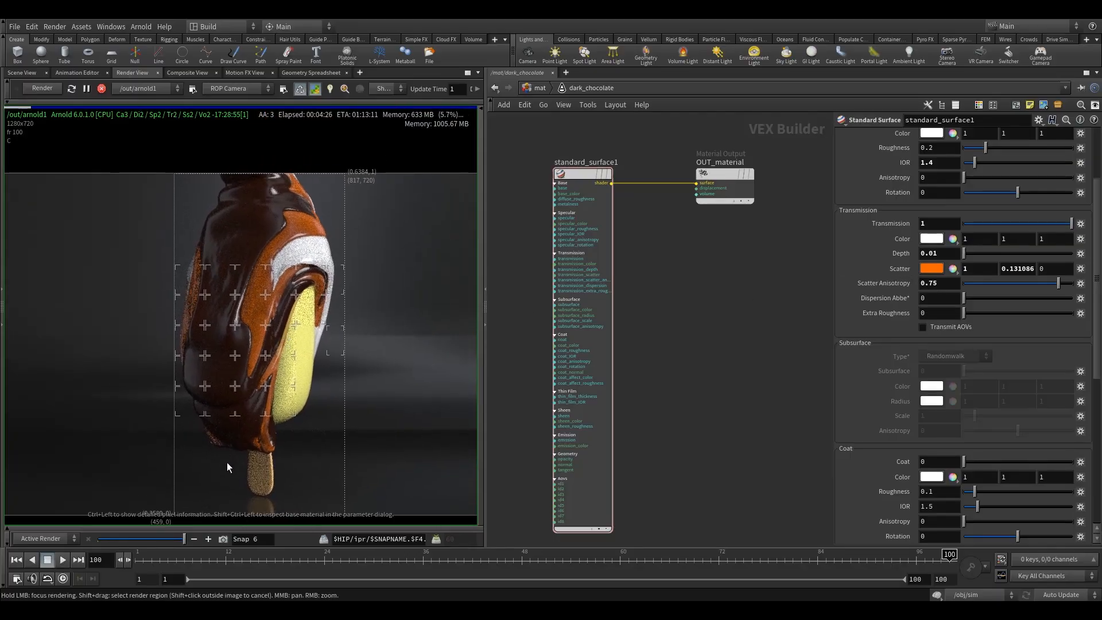
mouse_move(167, 540)
left_mouse_down()
mouse_move(86, 540)
mouse_move(173, 551)
left_mouse_up()
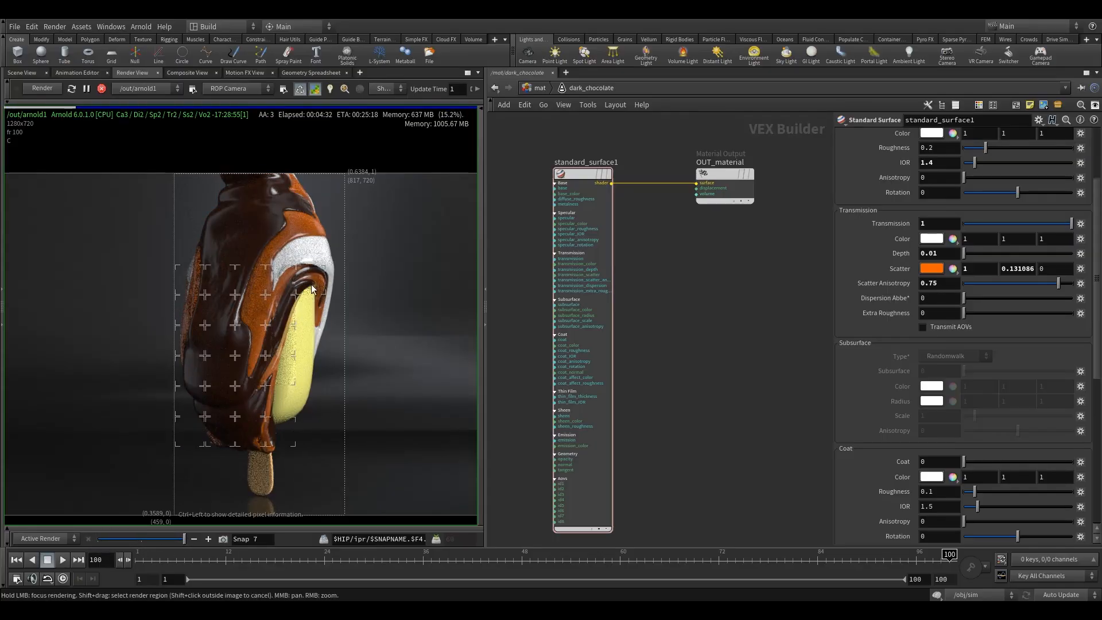
Step: Leave the dark_chocolate material network and open the ice_cream material builder
middle_click_drag(685, 319, 700, 334)
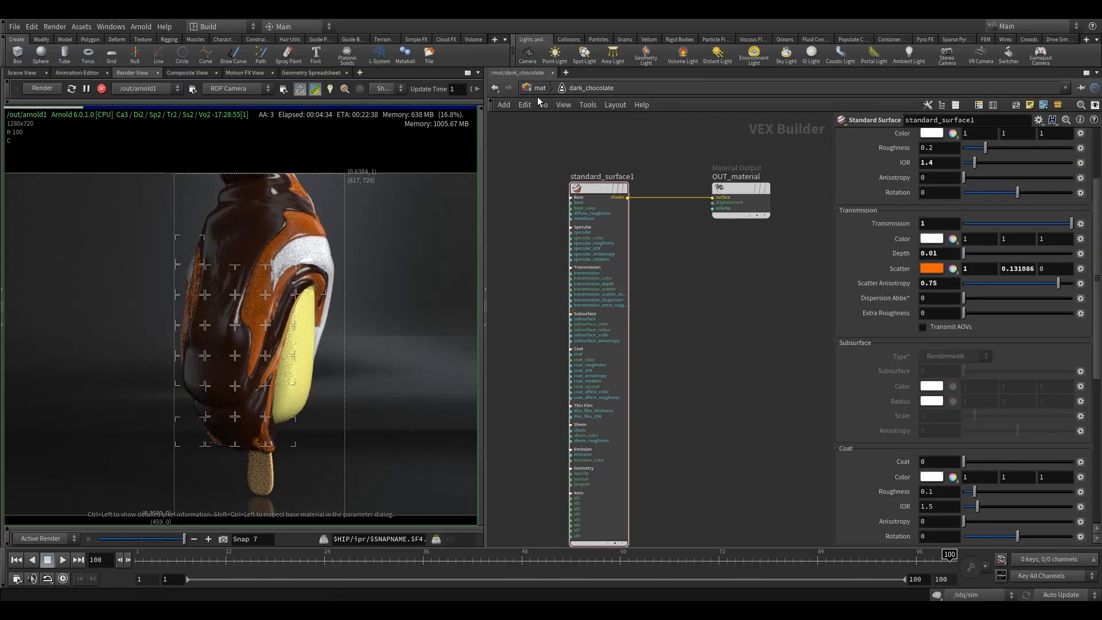
key("u")
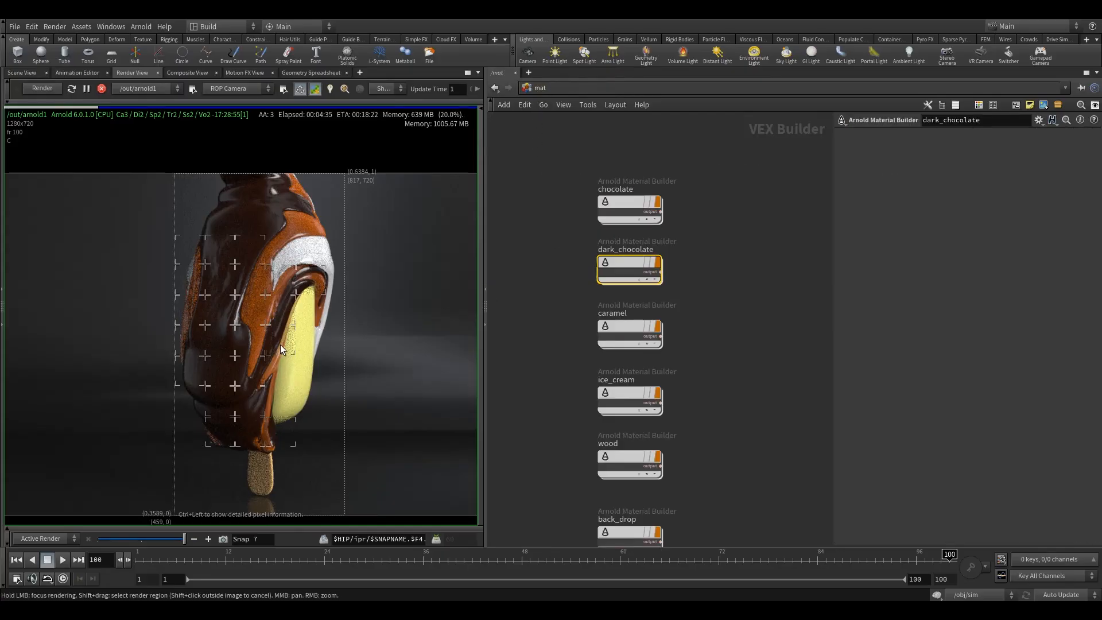
scroll(280, 344, "up", 2)
middle_click_drag(558, 252, 542, 164)
left_click(611, 304)
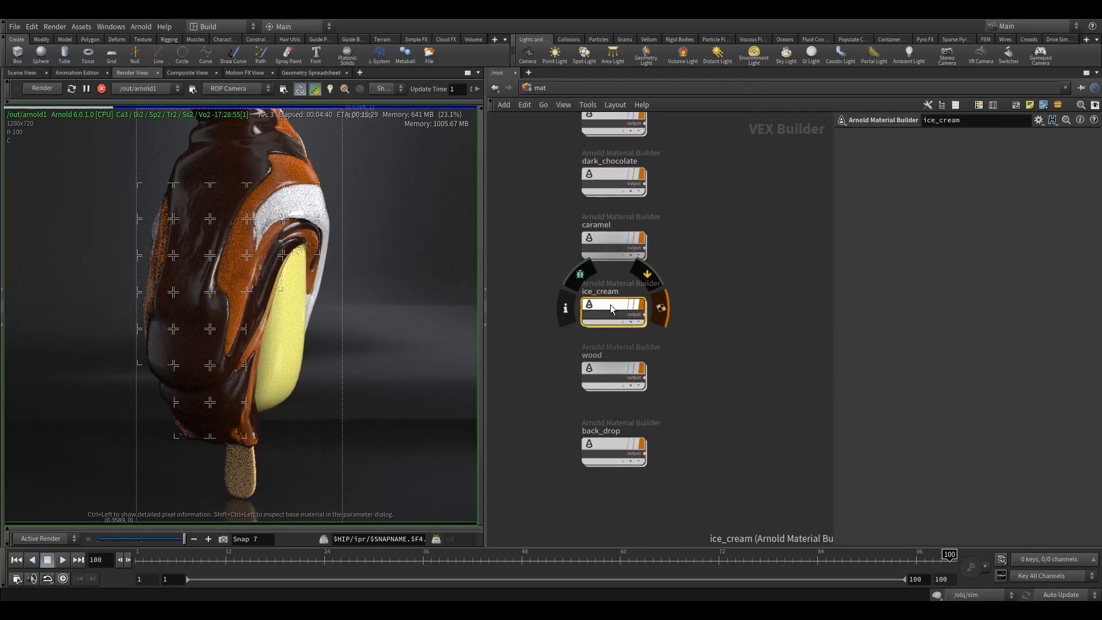
double_click(610, 304)
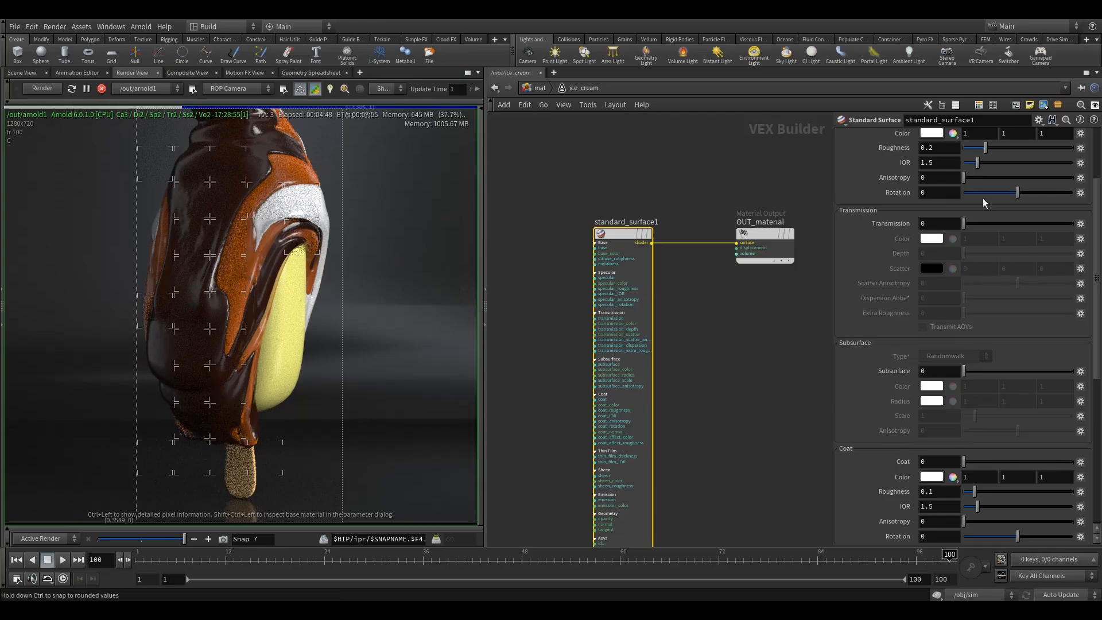
Step: Set the ice cream shader's base color to 0.238, 0.09253, 0.03689
scroll(985, 202, "up", 3)
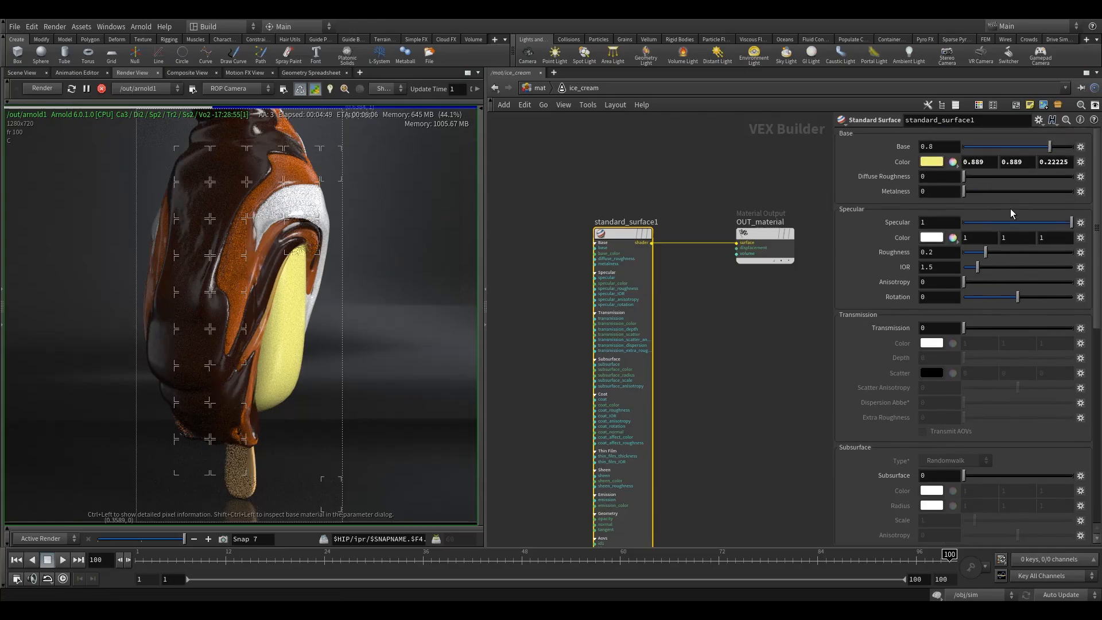
left_click(932, 161)
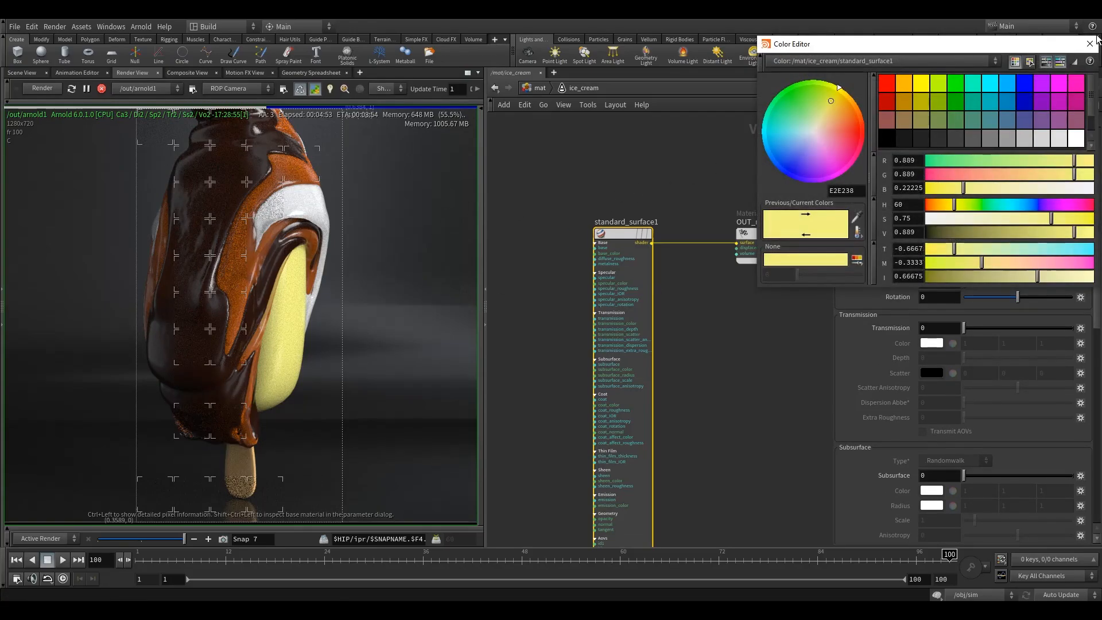
key("Escape")
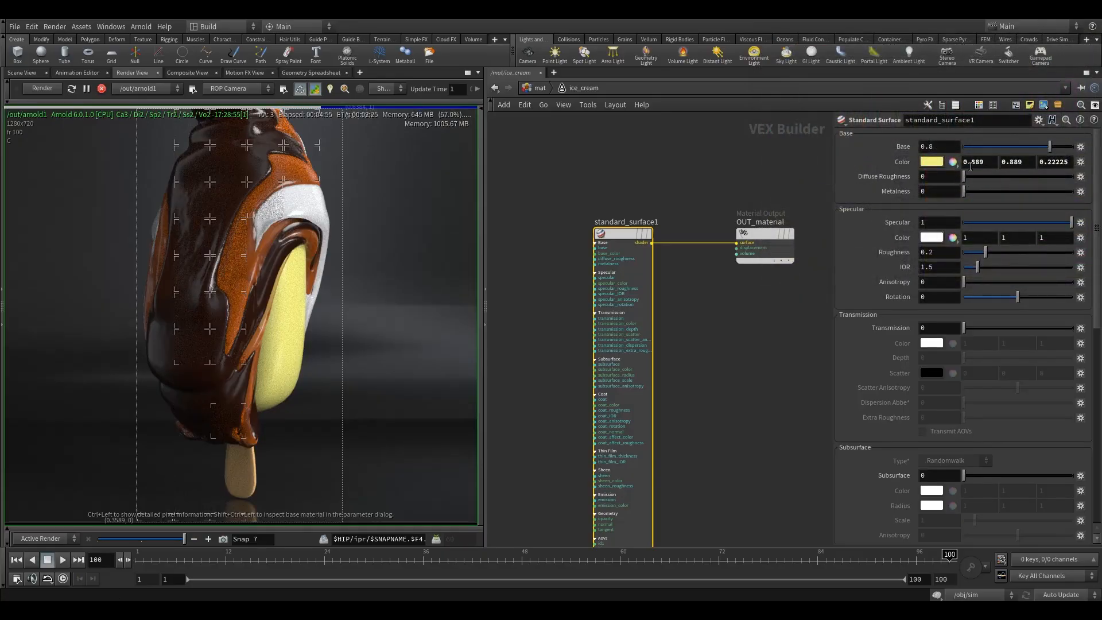
double_click(971, 162)
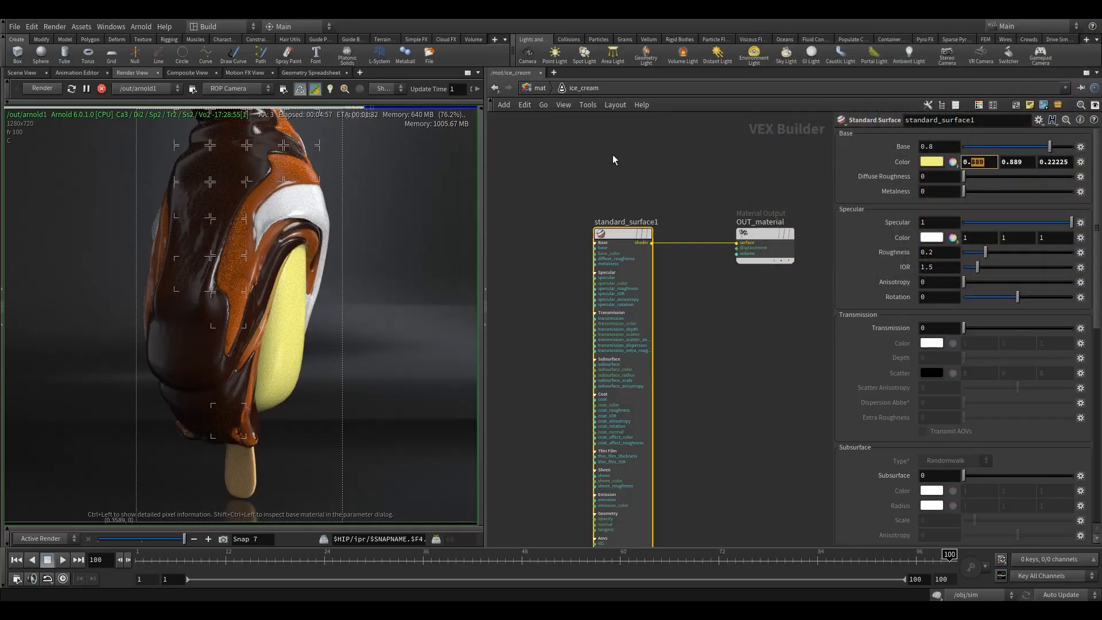
type("238")
key("Tab")
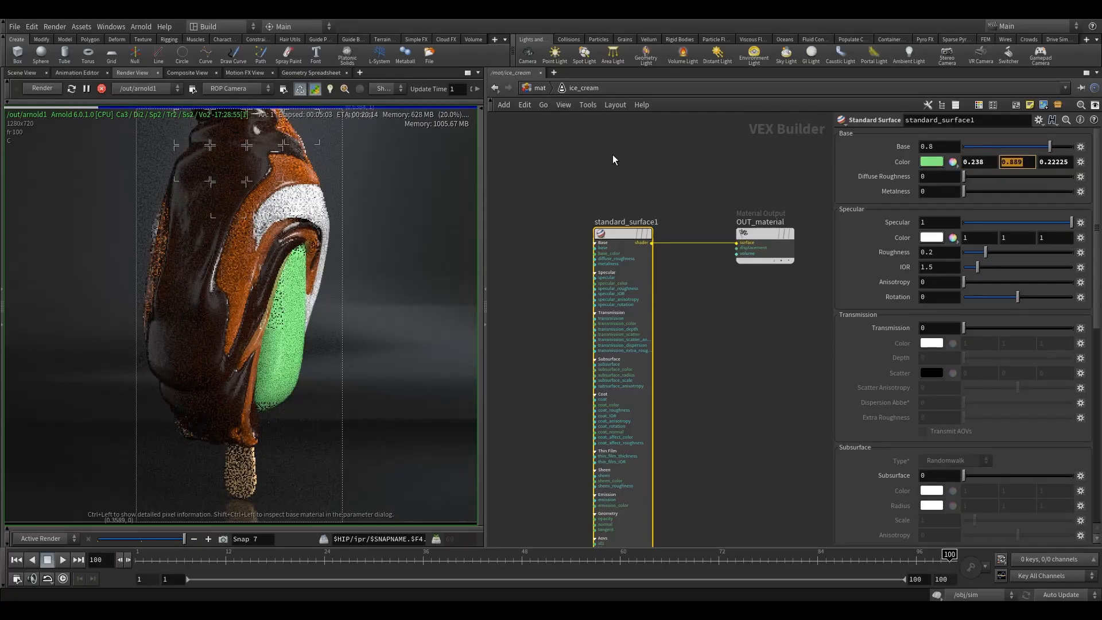
type("0.09")
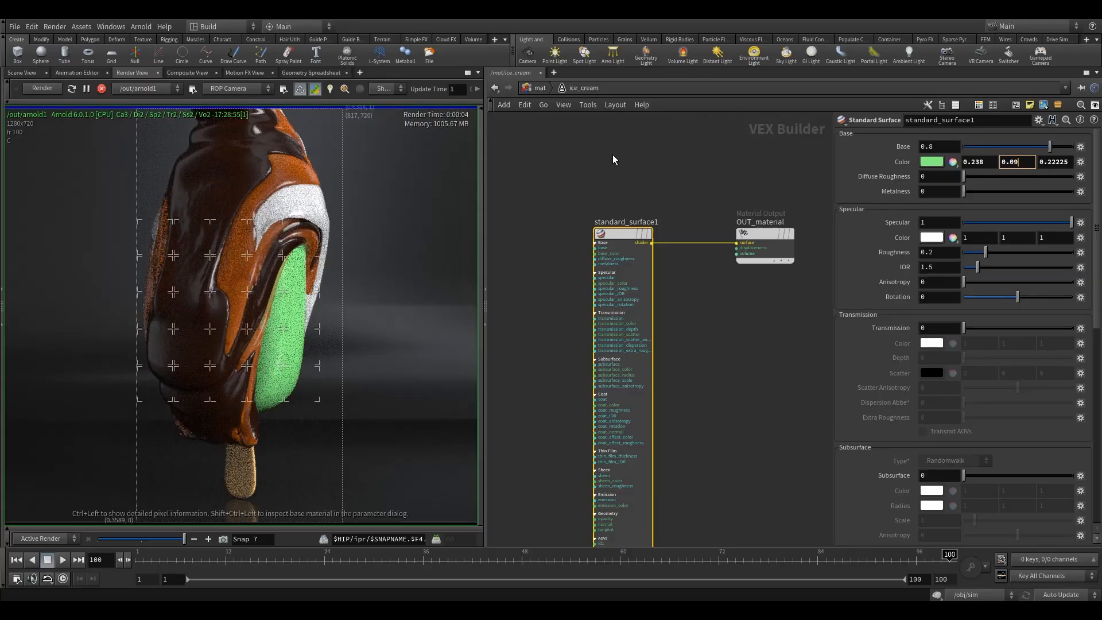
type("253")
key("Tab")
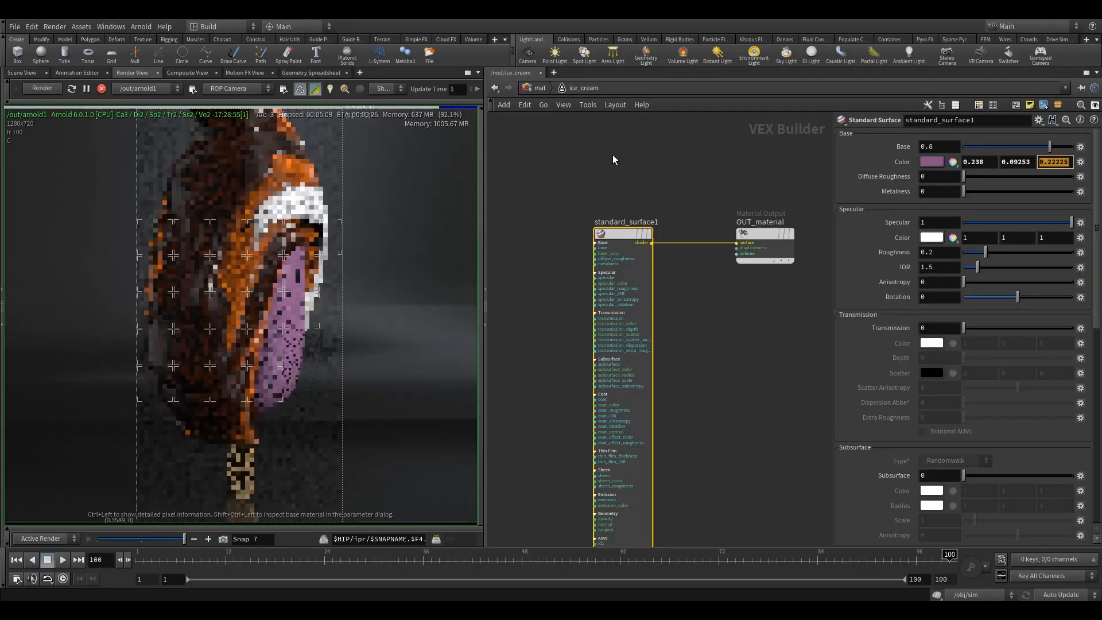
type("0.0")
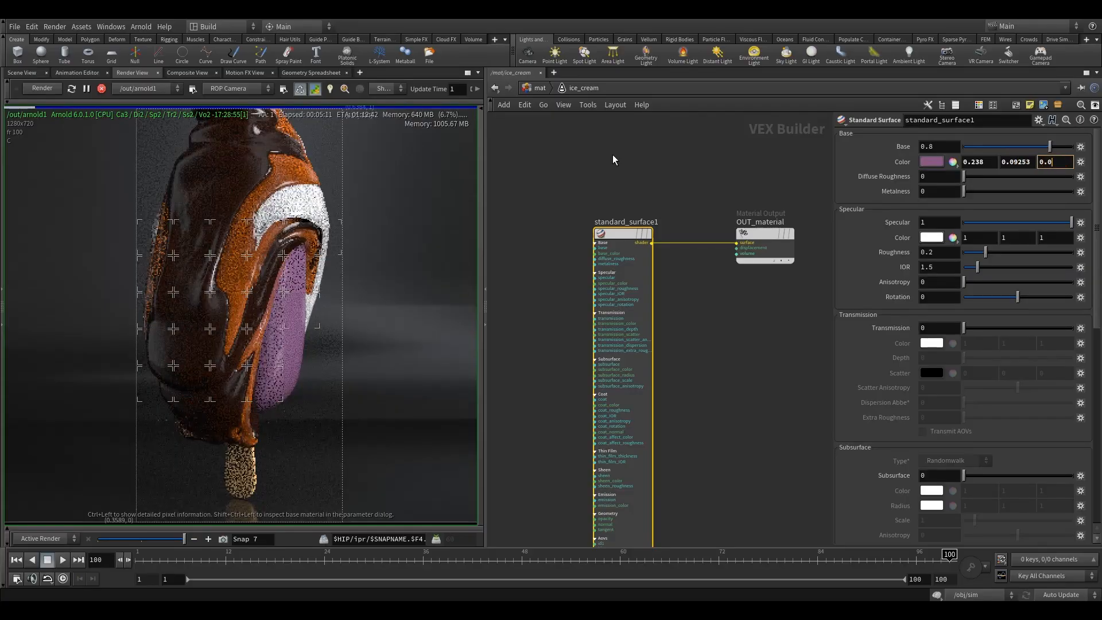
type("3689")
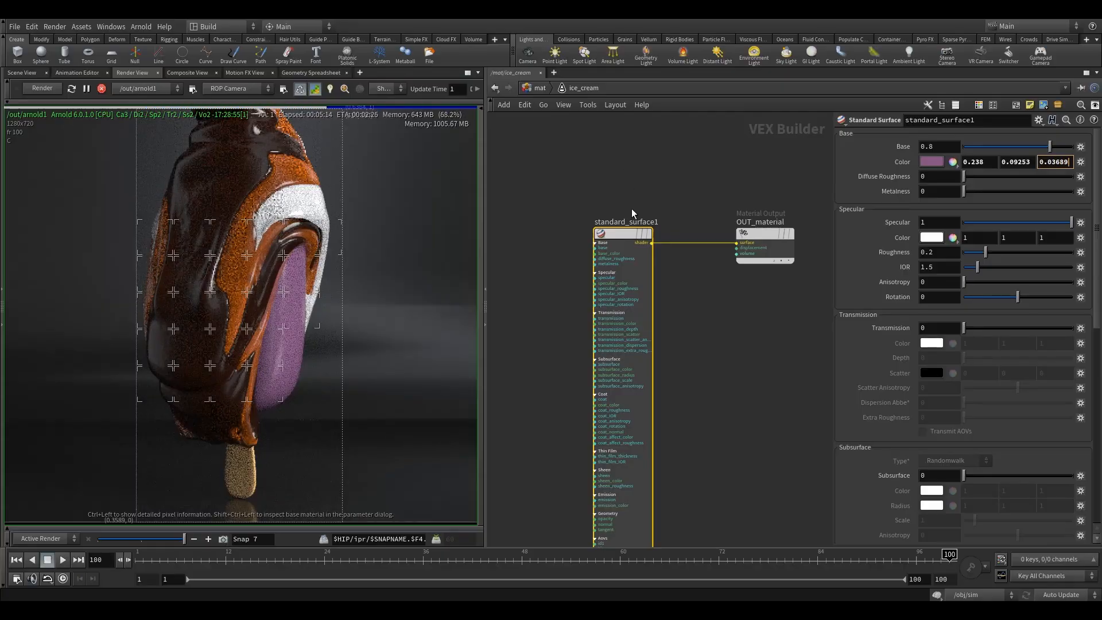
left_click(615, 156)
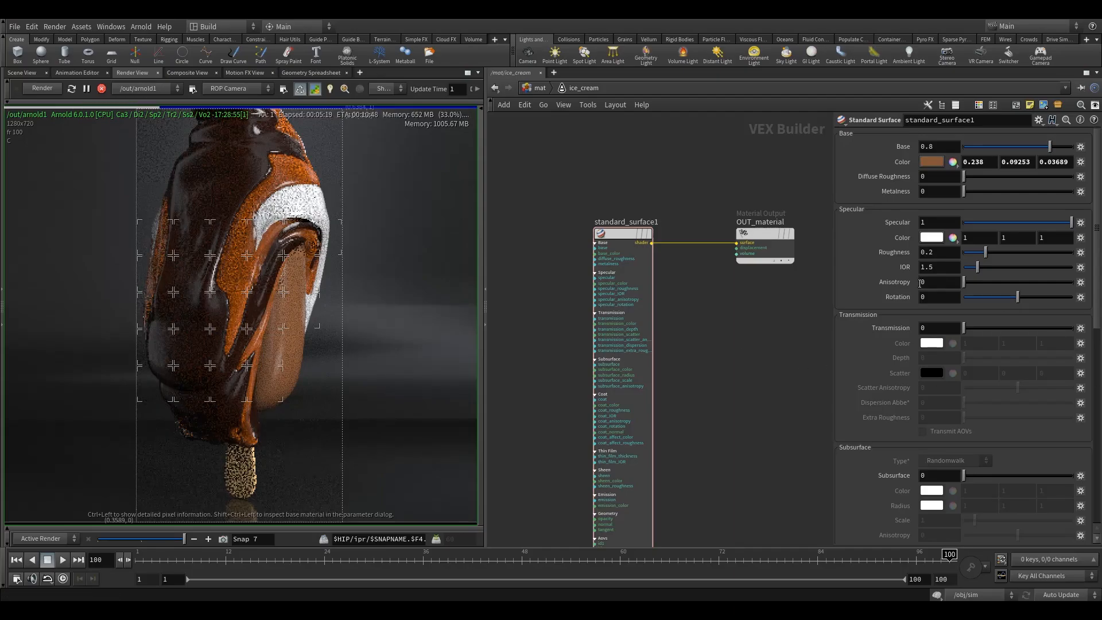
Step: Set the ice cream shader's specular roughness to 0.921
double_click(929, 253)
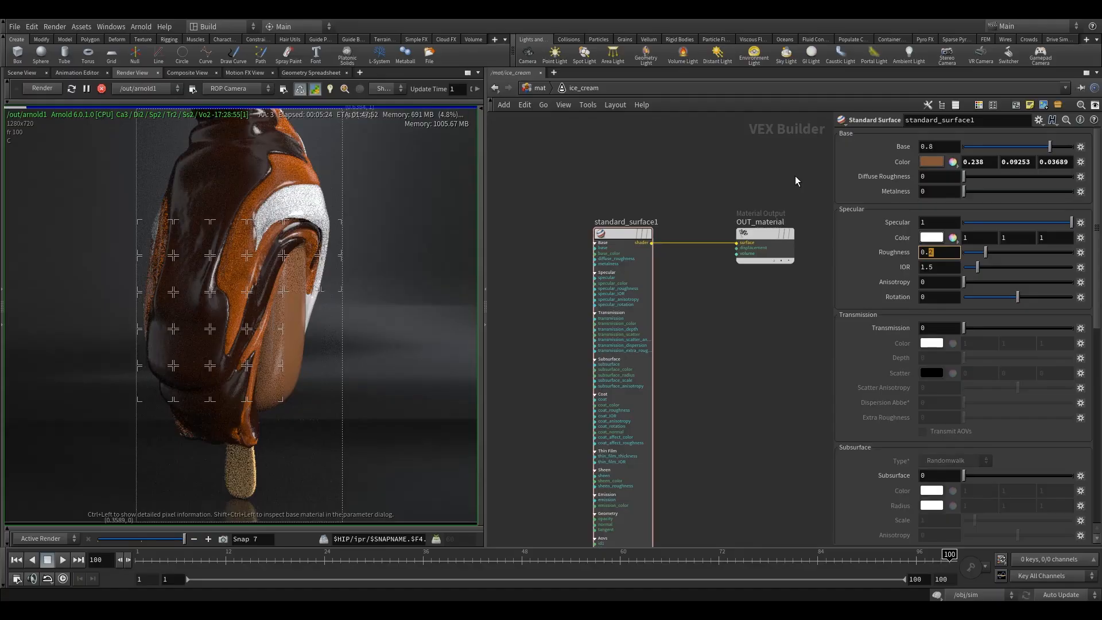
type("921")
key("Return")
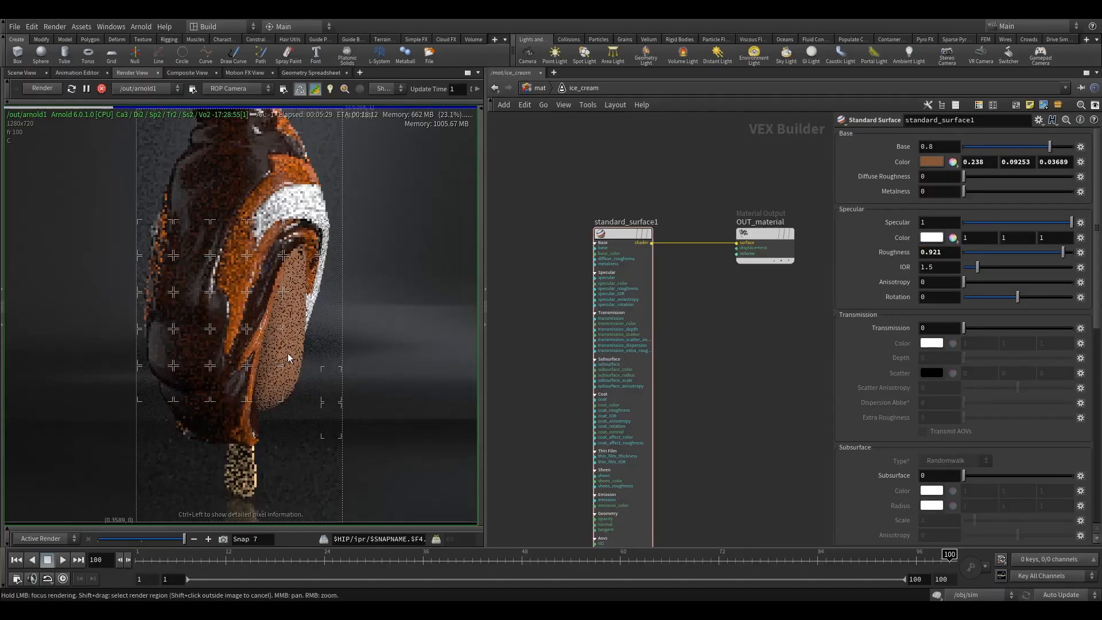
Step: Set the ice cream shader's specular weight to 0.25 and its IOR to 1.3
middle_click_drag(288, 359, 299, 337)
scroll(288, 342, "up", 2)
scroll(296, 311, "down", 1)
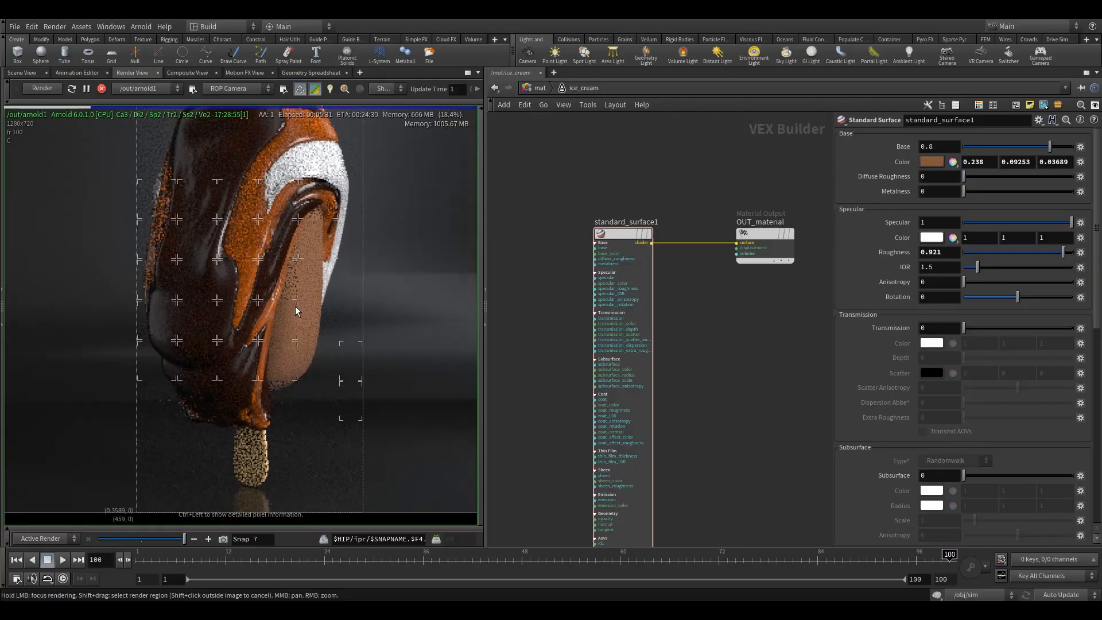
middle_click_drag(315, 300, 303, 309)
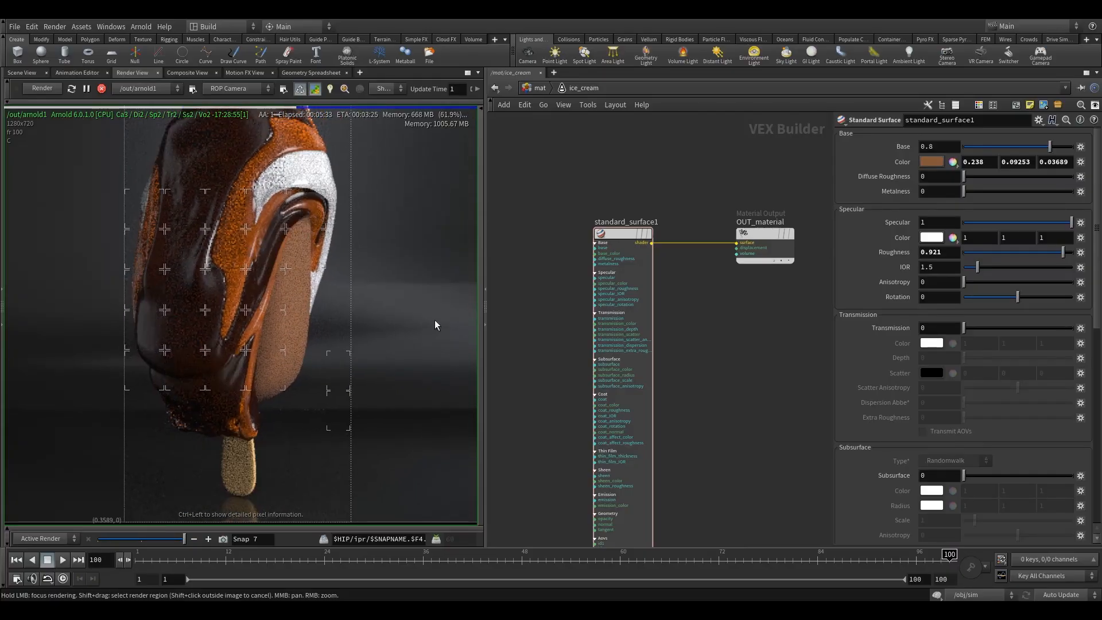
left_click_drag(942, 223, 734, 201)
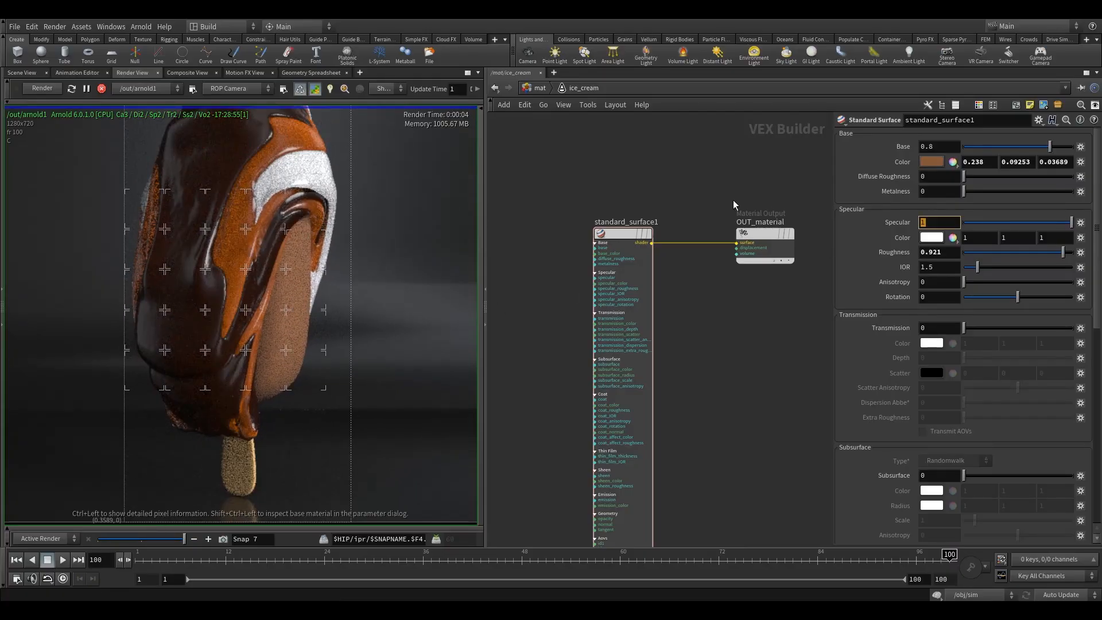
type("0.25")
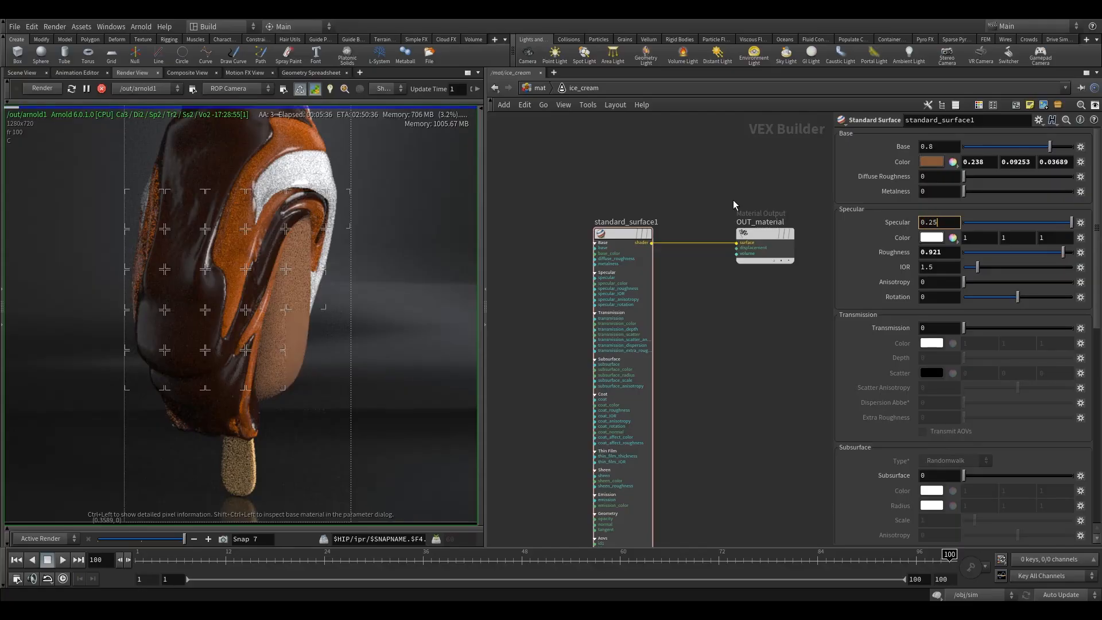
key("Return")
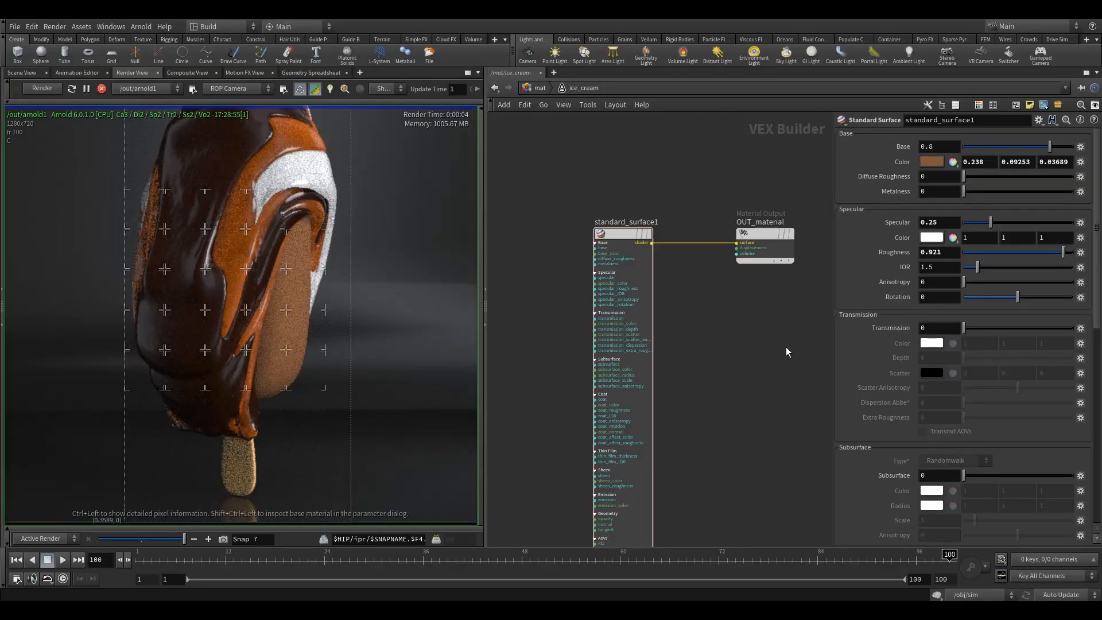
left_click_drag(927, 269, 935, 269)
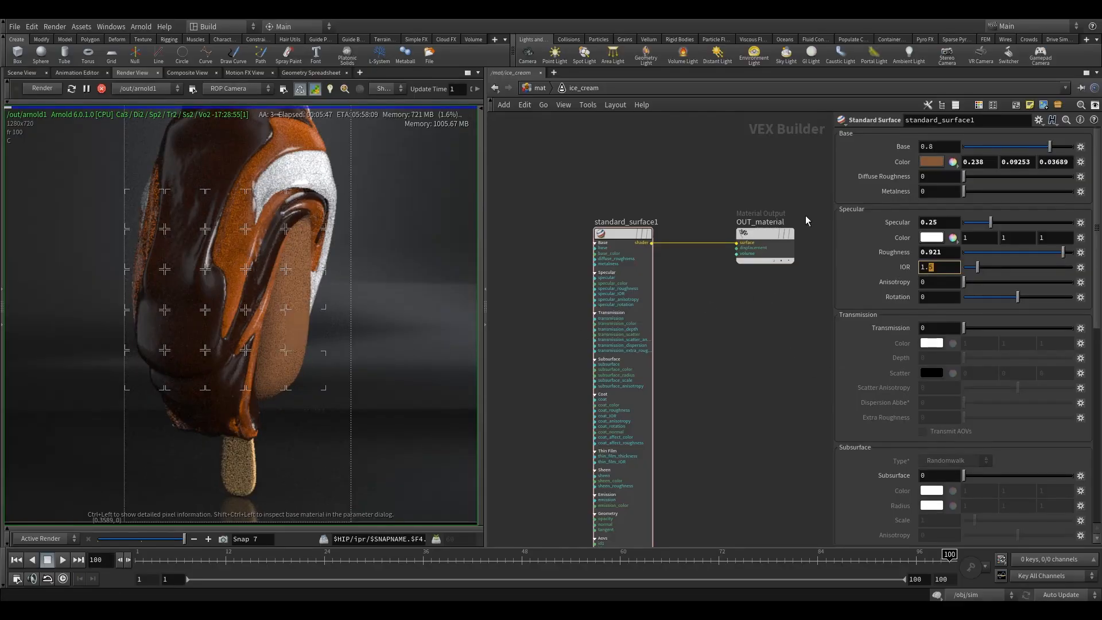
type("3")
key("Return")
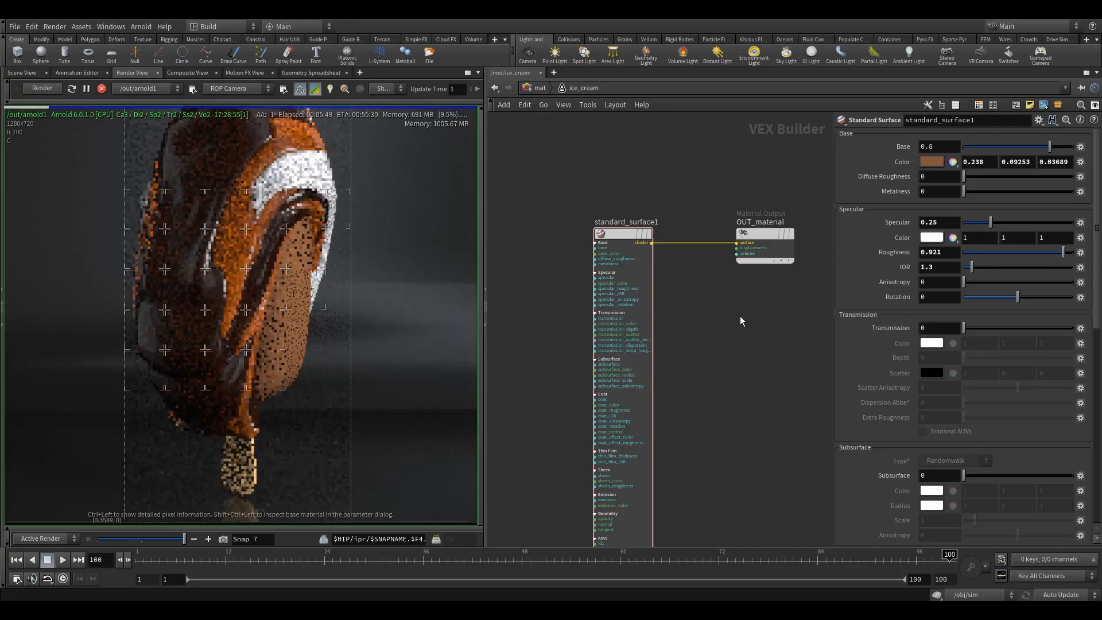
Step: Set the ice cream shader's subsurface weight to 0.1
scroll(1021, 414, "down", 3)
scroll(1021, 415, "down", 2)
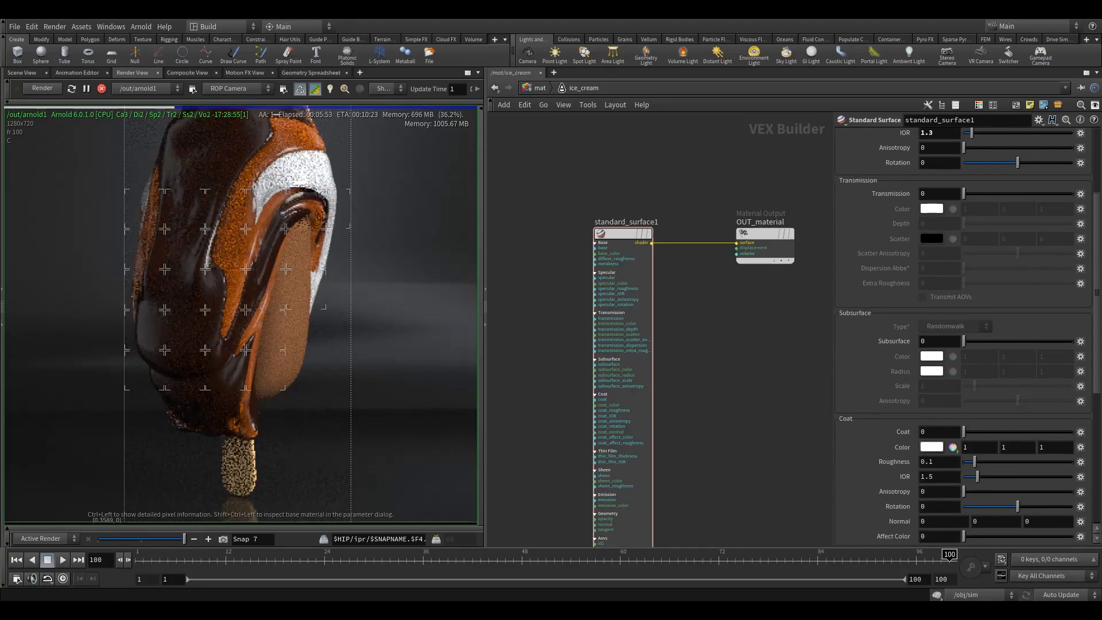
left_click(943, 343)
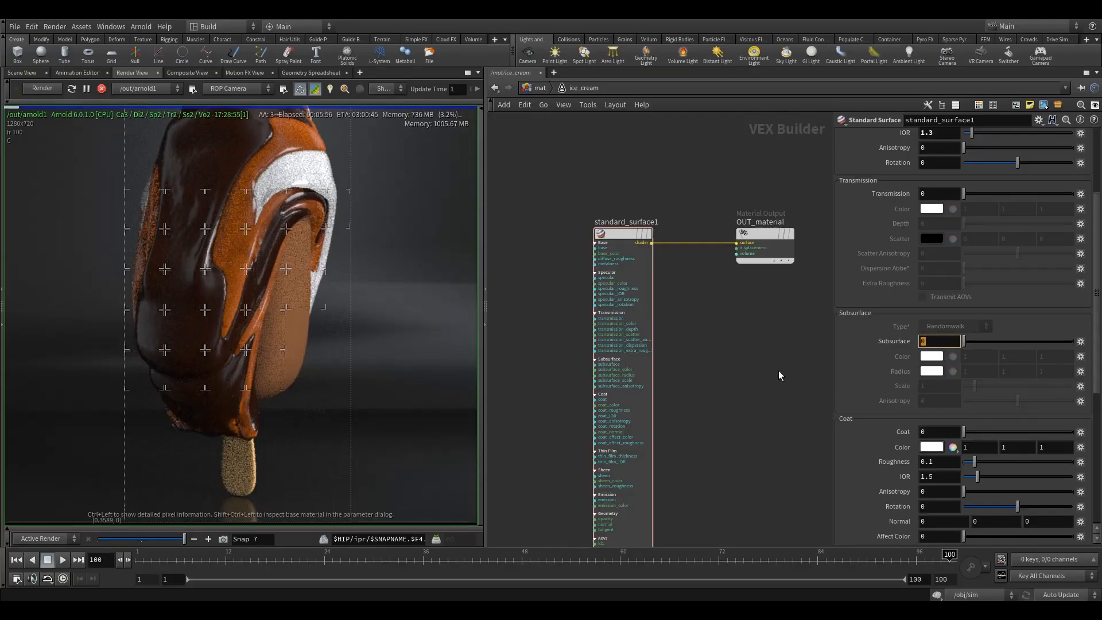
type(".1")
key("Return")
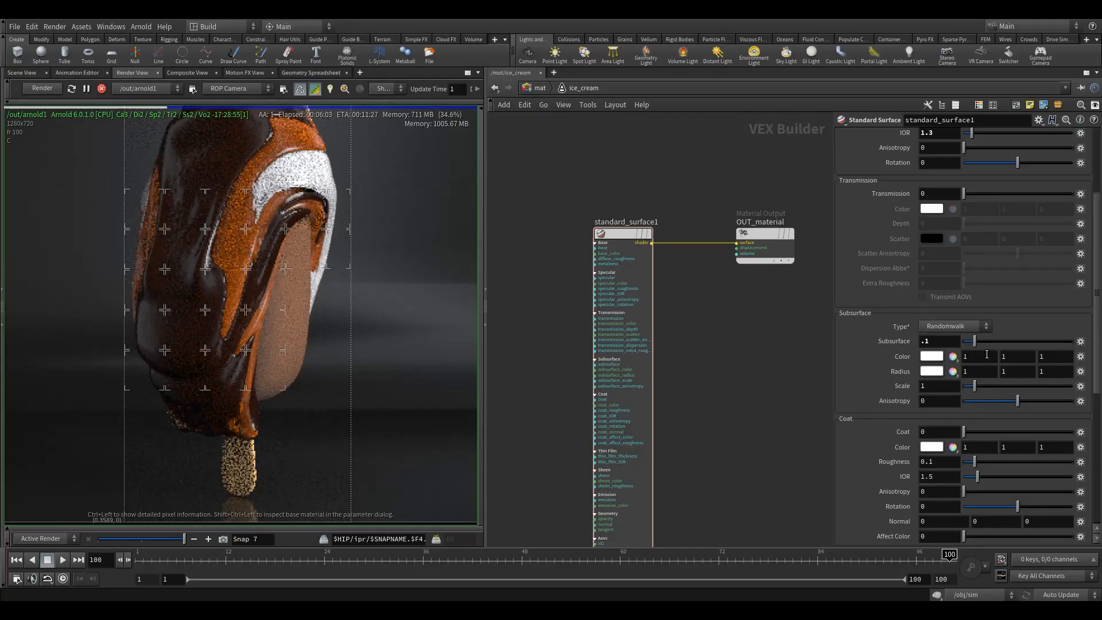
Step: Set the ice cream shader's subsurface color to 0.067, 0.02346, 0.01165
left_click_drag(989, 357, 837, 365)
type("0")
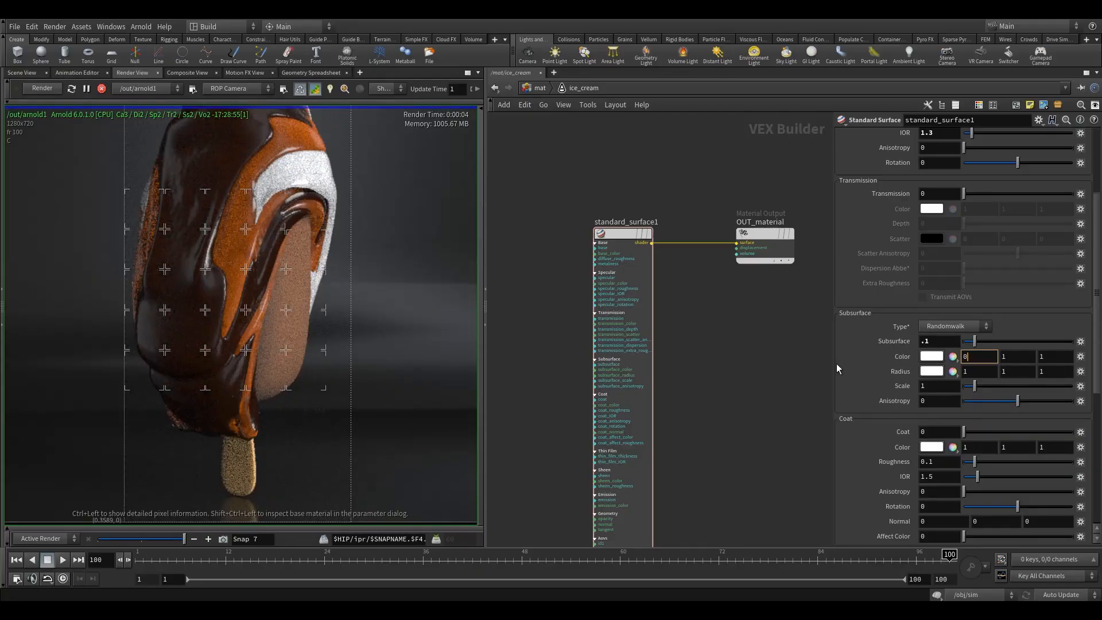
type(".067")
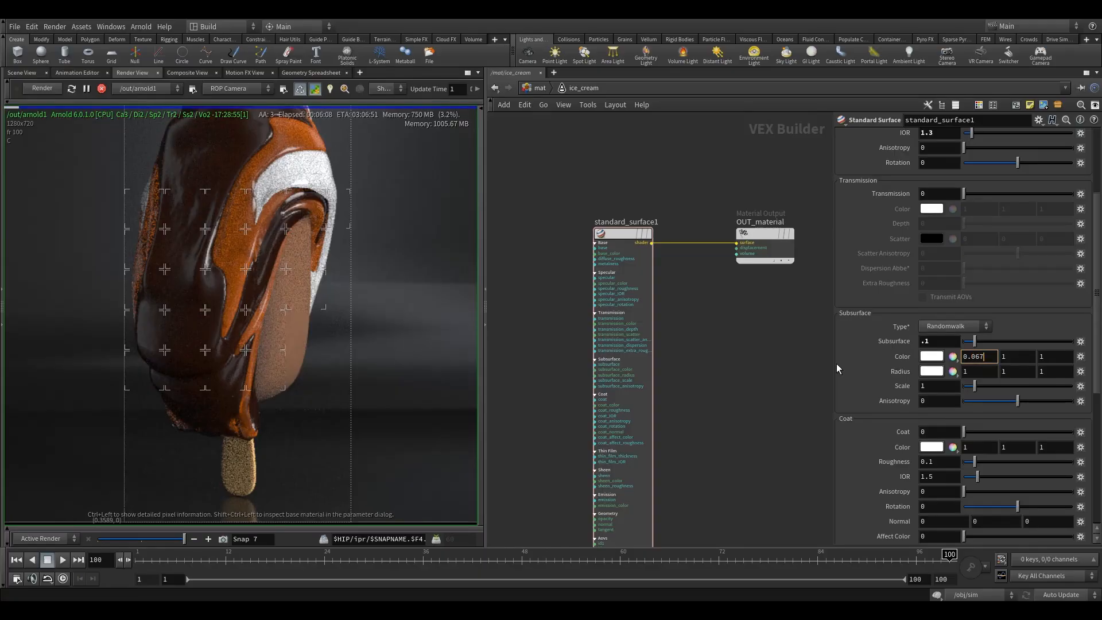
key("Tab")
type("0.")
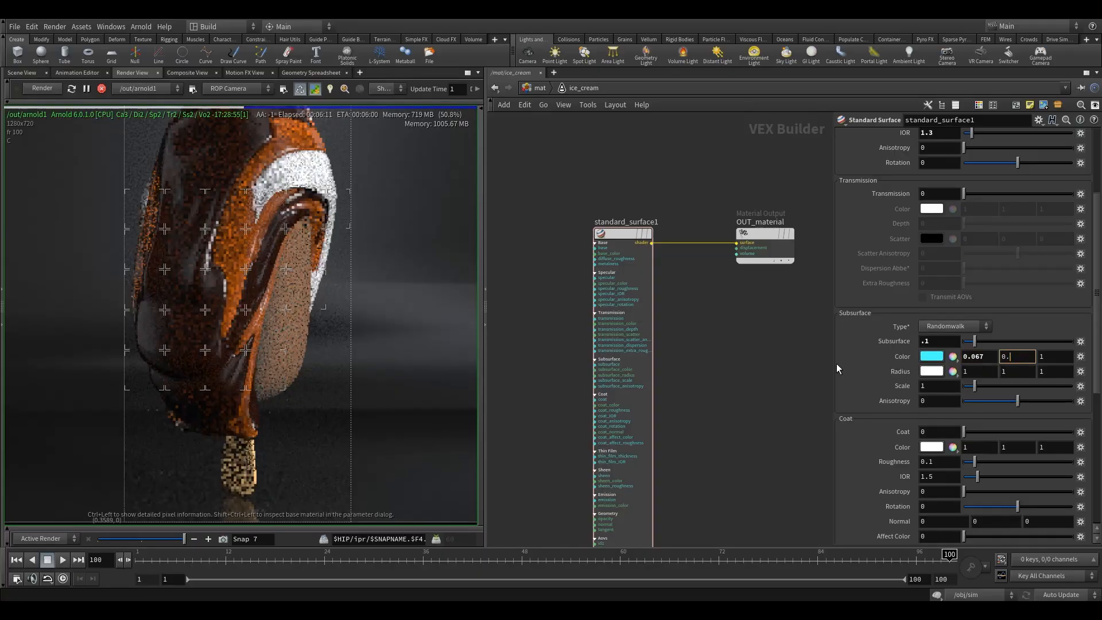
type("023")
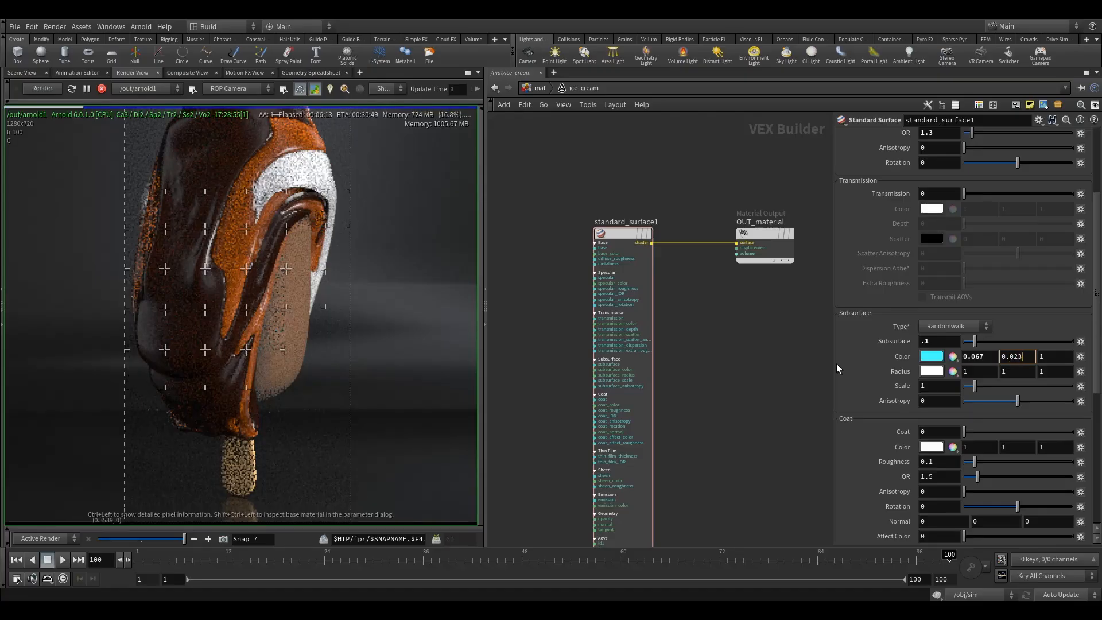
type("46")
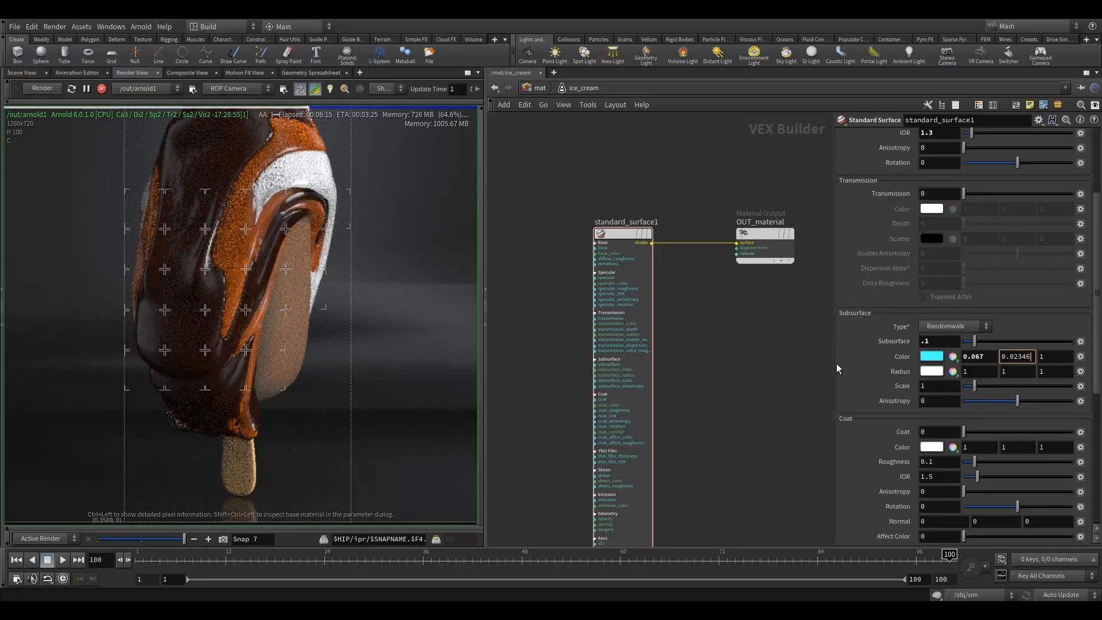
key("Tab")
type("0.01")
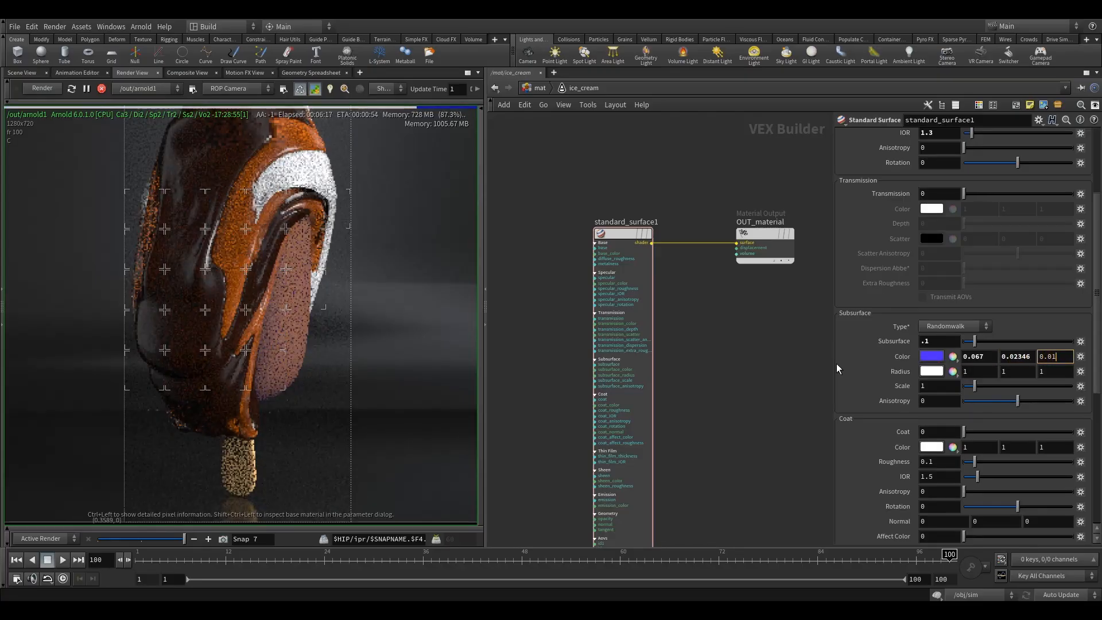
type("165")
key("Return")
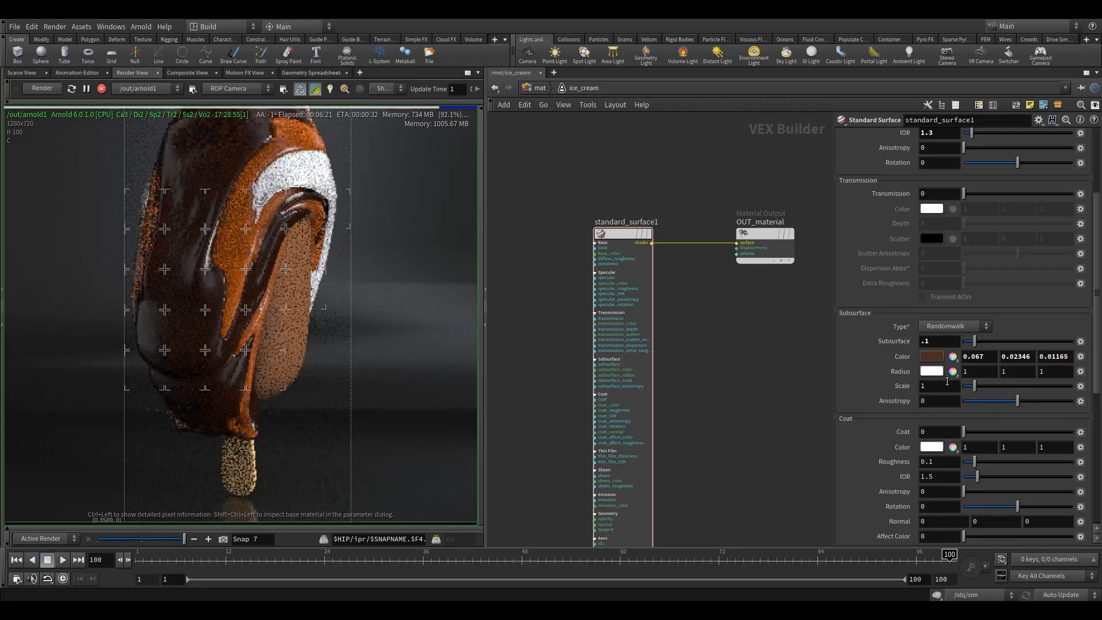
Step: Set the ice cream shader's subsurface radius to 0.18 on all three channels and its subsurface scale to 0.1
mouse_move(902, 375)
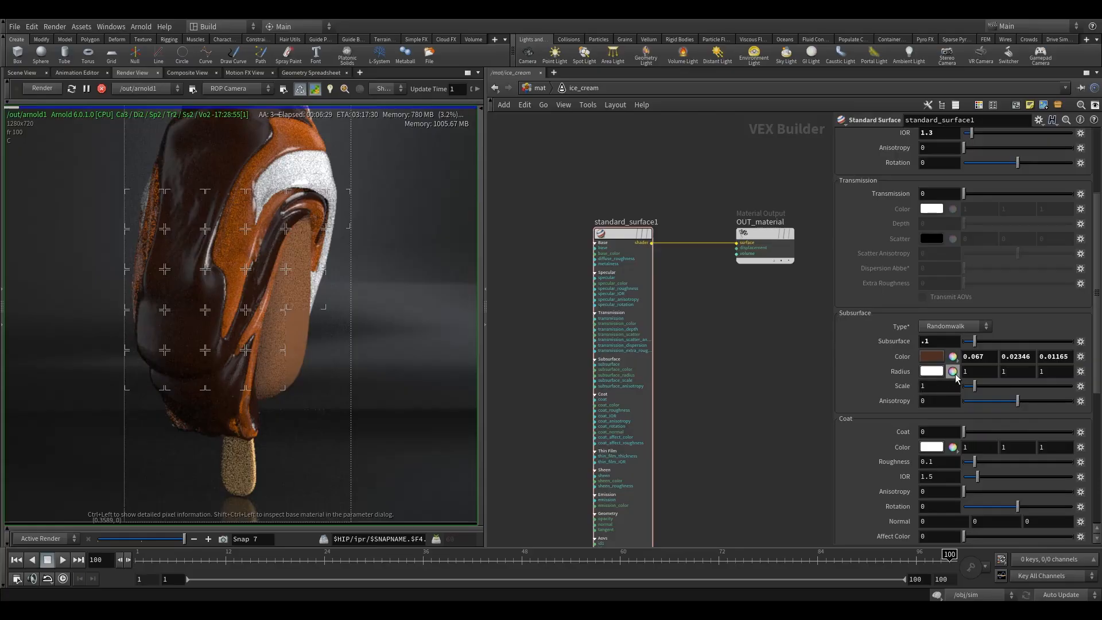
middle_click_drag(902, 373, 882, 384)
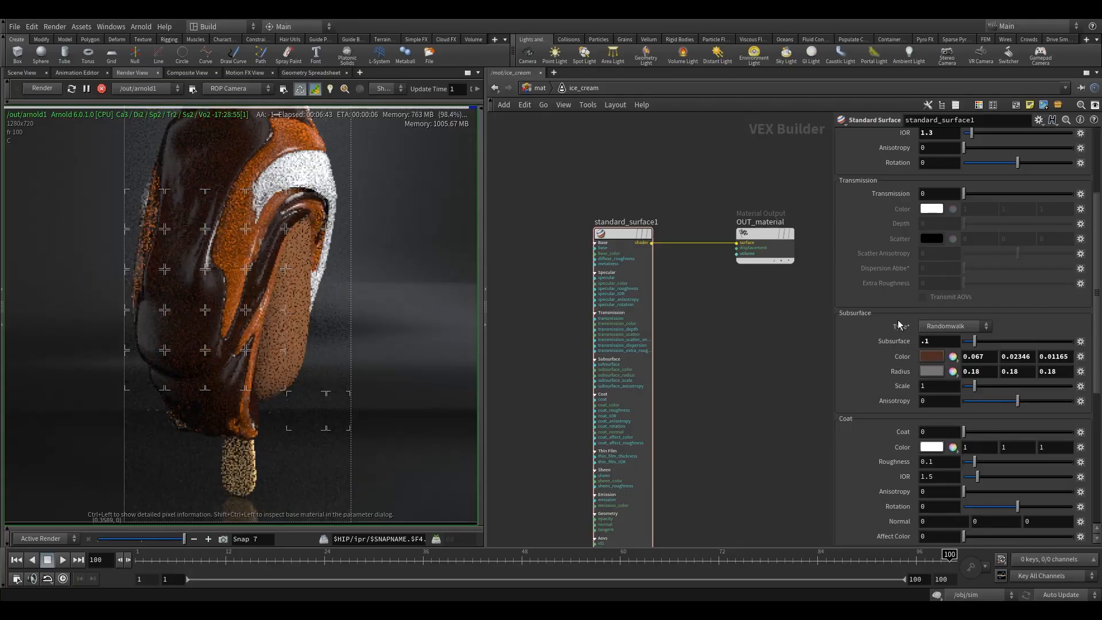
left_click_drag(929, 386, 774, 378)
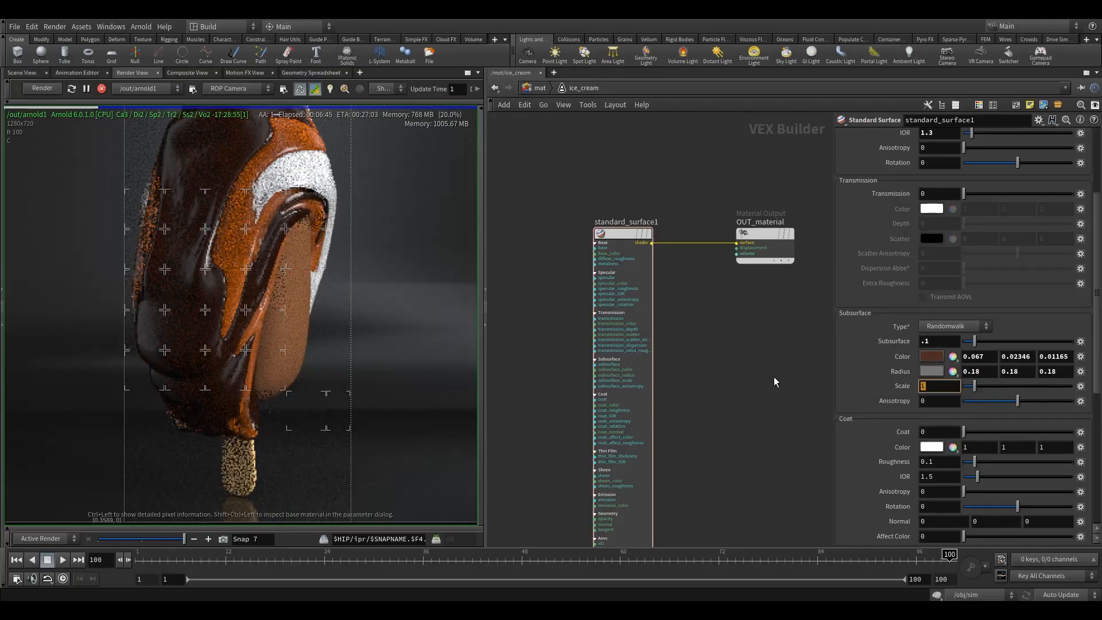
type(".1")
key("Return")
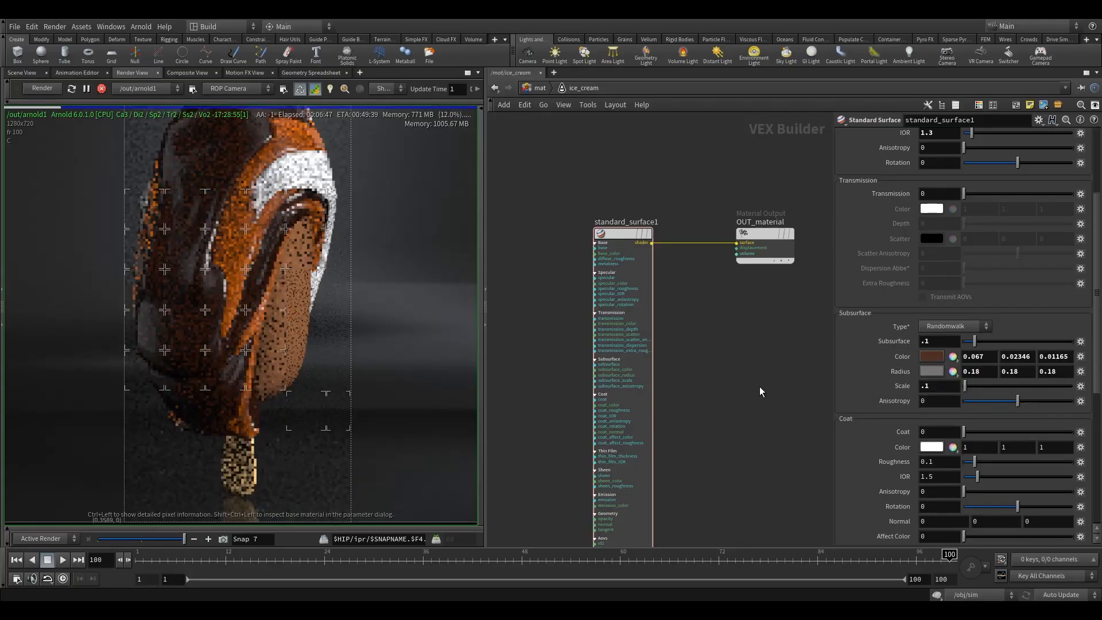
Step: Set the ice cream shader's subsurface anisotropy to -0.5
left_click(939, 400)
type("-0.5")
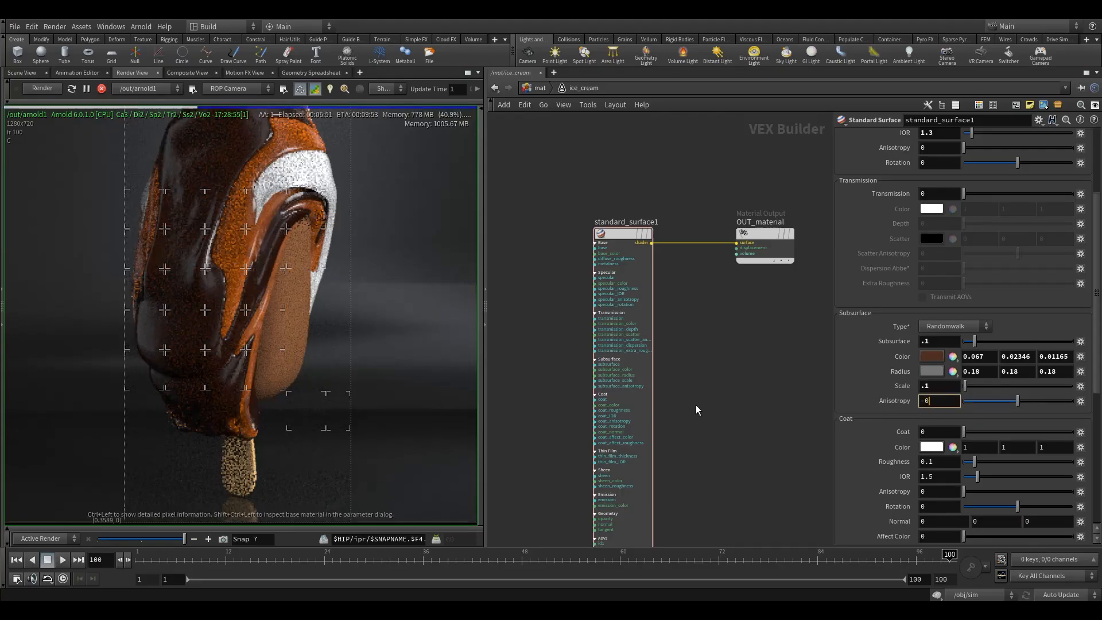
key("Return")
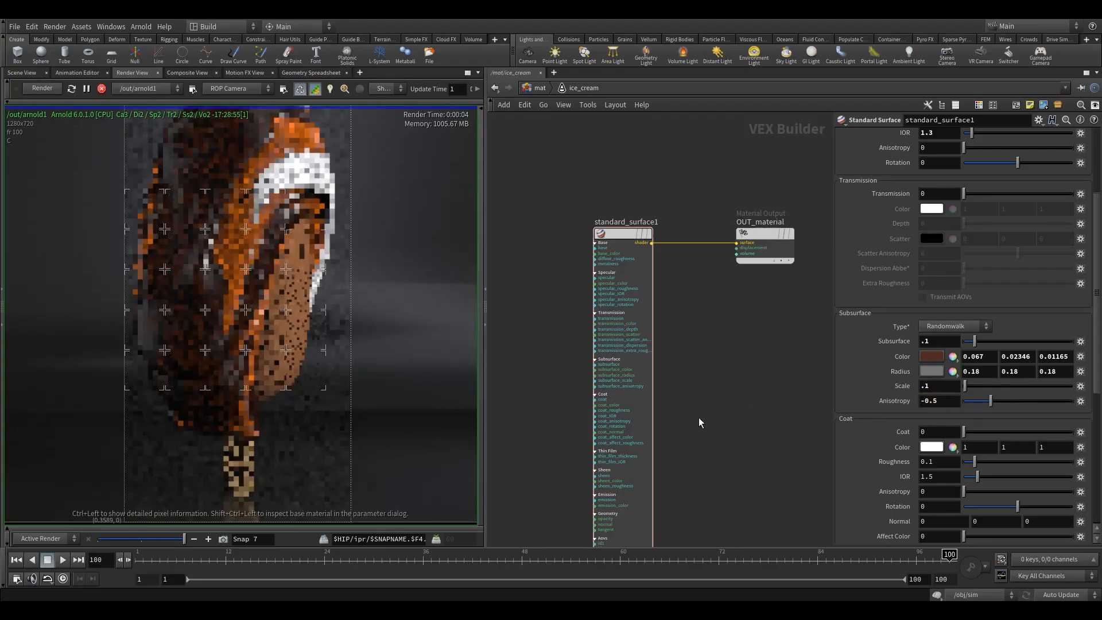
Step: Save two snapshots of the ice cream bar render as it refines, for comparing the ice cream material
middle_click_drag(278, 324, 314, 335)
scroll(315, 338, "down", 2)
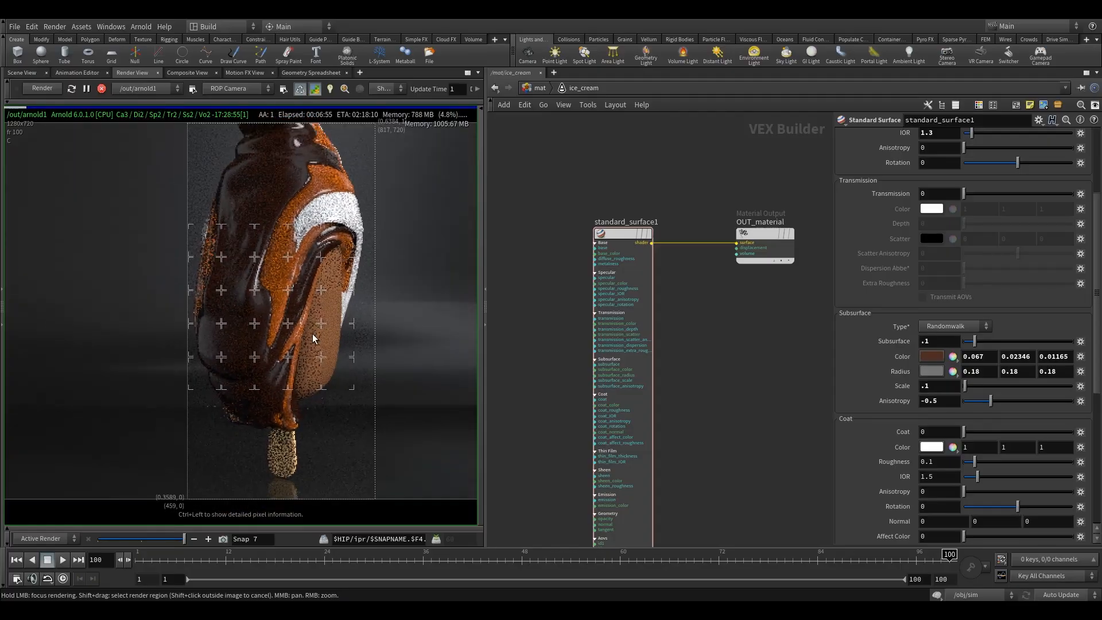
scroll(319, 345, "up", 3)
mouse_move(168, 542)
left_mouse_down()
mouse_move(143, 542)
mouse_move(185, 542)
left_mouse_up()
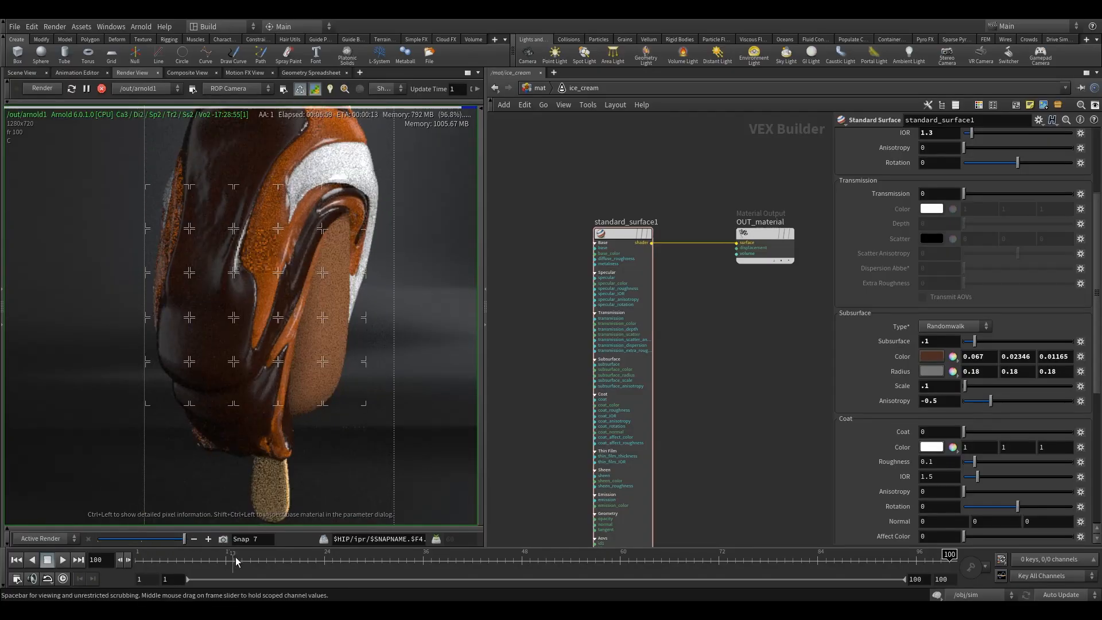
left_click(222, 540)
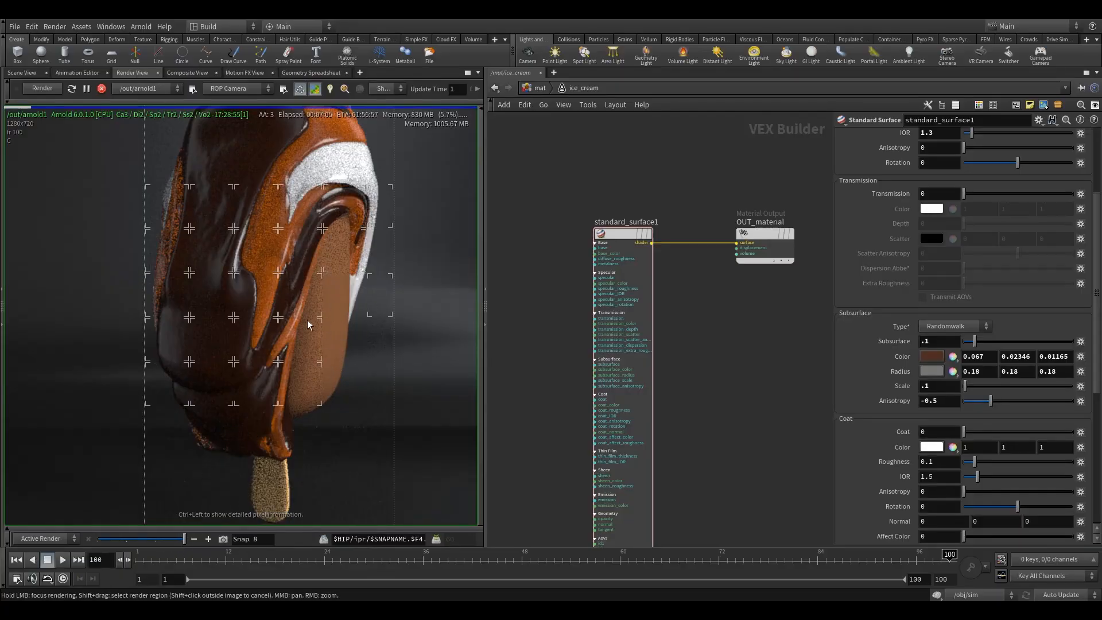
mouse_move(182, 538)
left_mouse_down()
mouse_move(100, 542)
mouse_move(183, 543)
left_mouse_up()
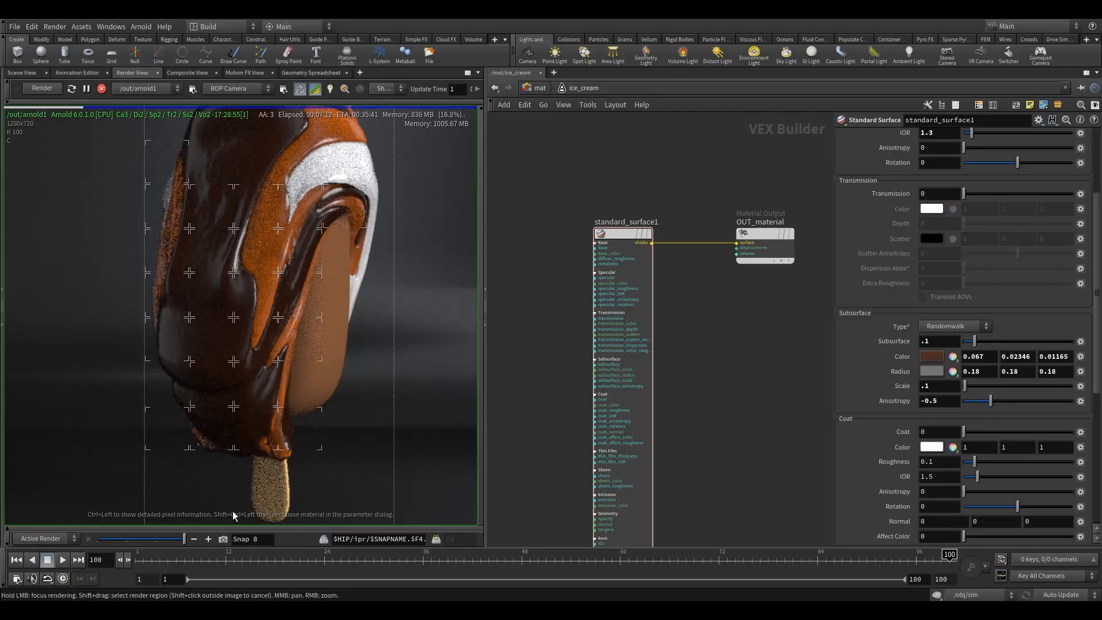
left_click(225, 540)
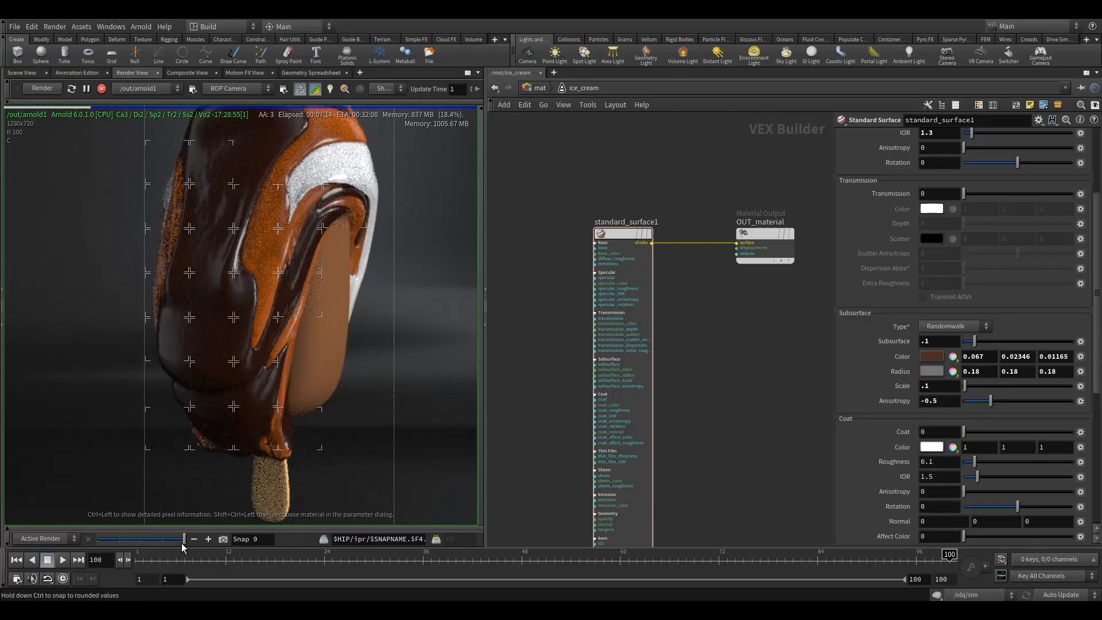
Step: Restrict the interactive render to a region around the wooden stick and the lower end of the bar
scroll(305, 364, "down", 4)
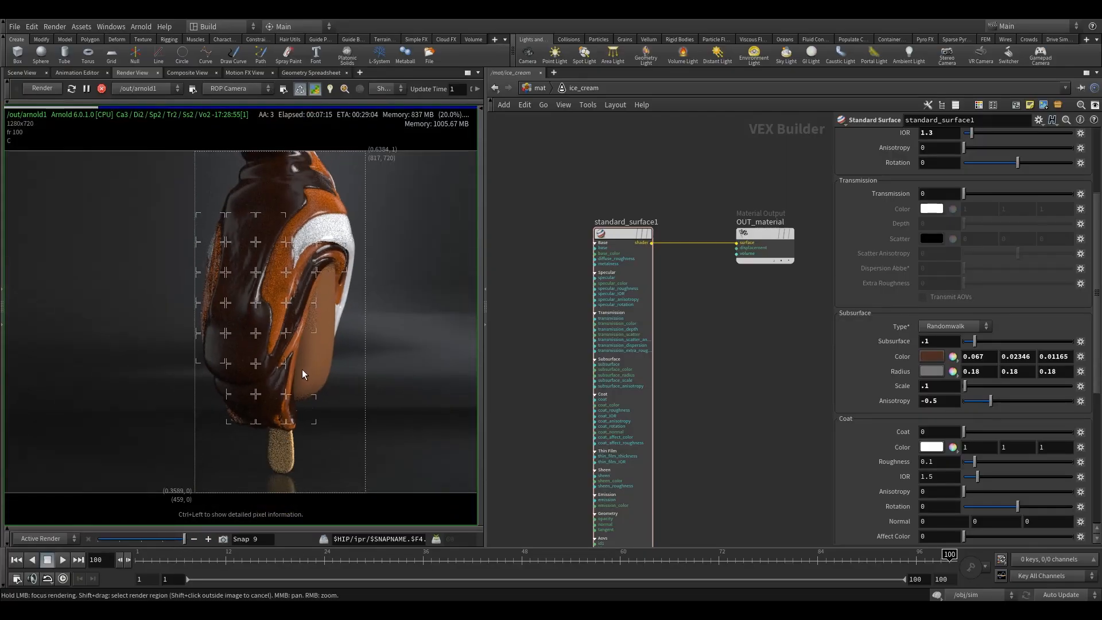
middle_click_drag(301, 369, 289, 337)
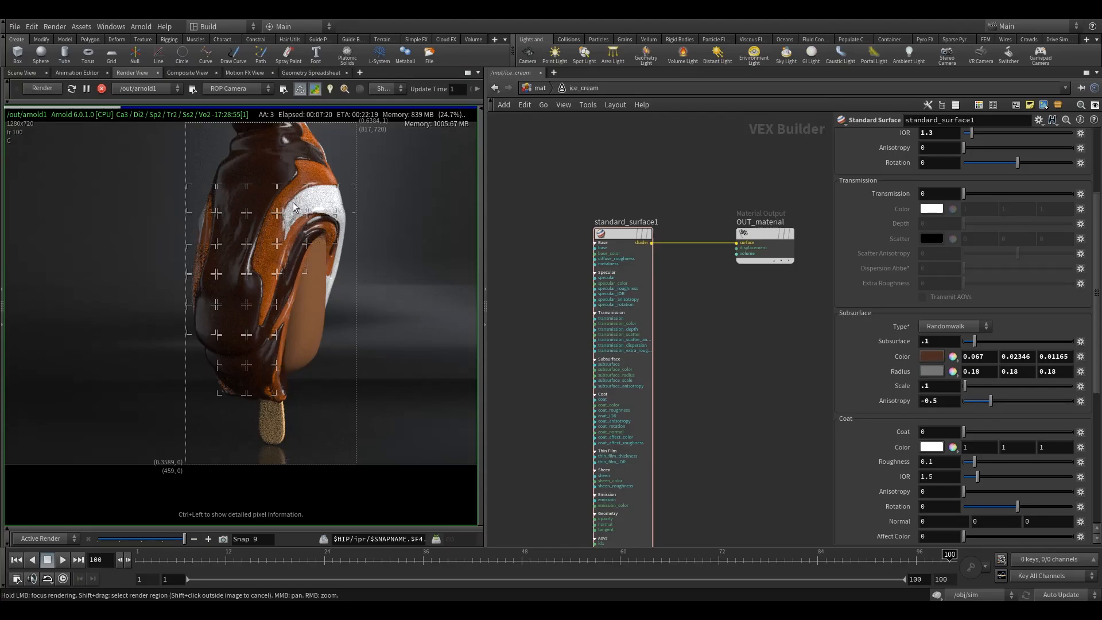
scroll(303, 330, "up", 4)
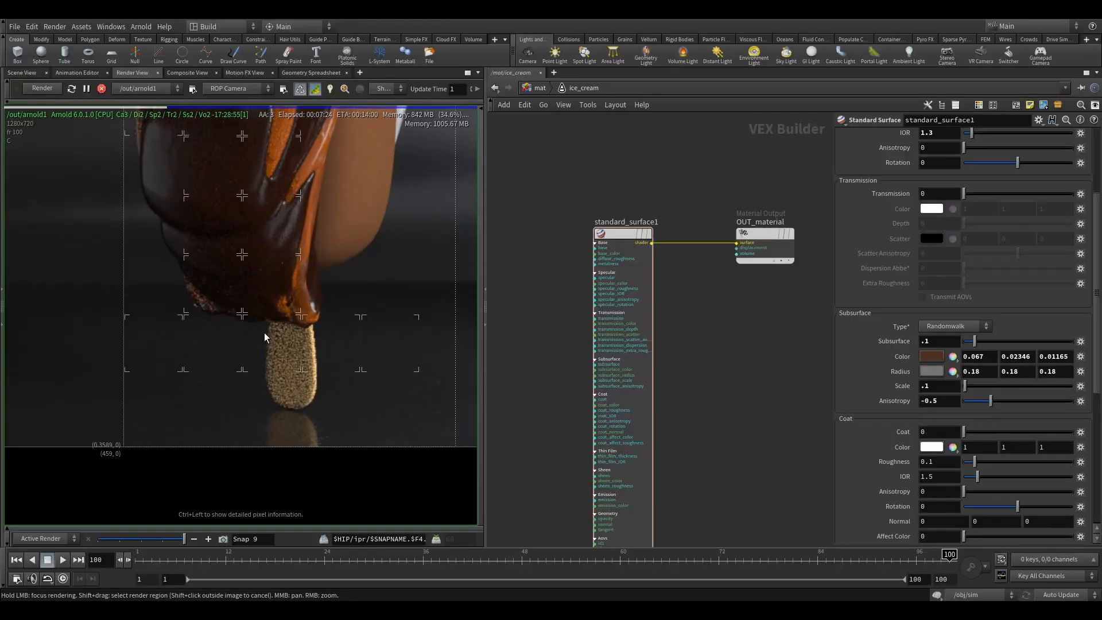
middle_click_drag(310, 356, 249, 363)
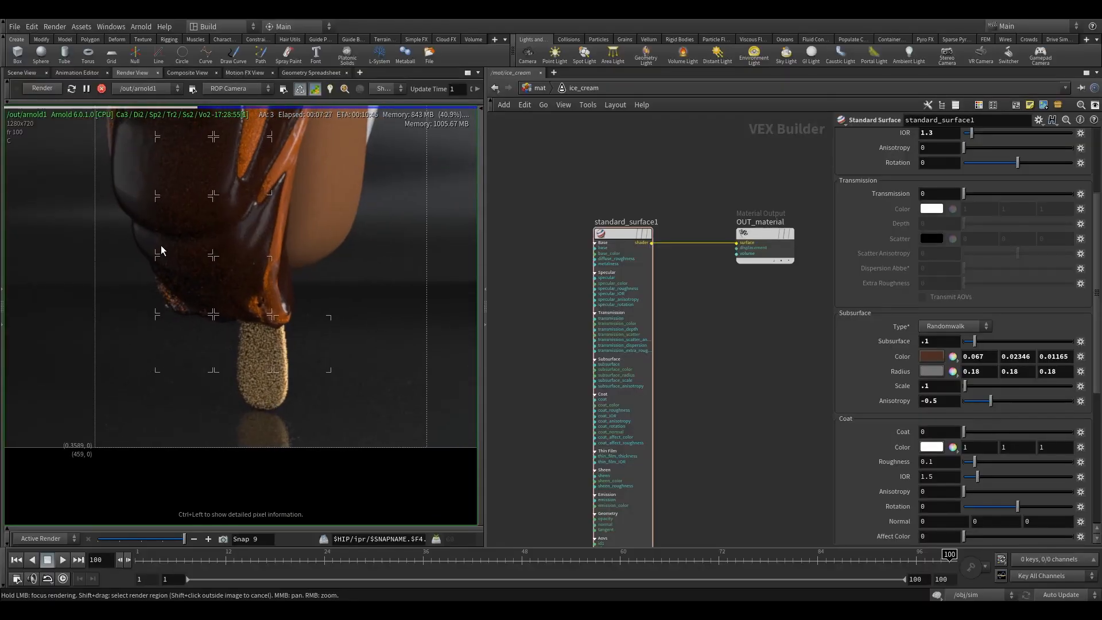
left_click_drag(161, 234, 364, 446, "shift")
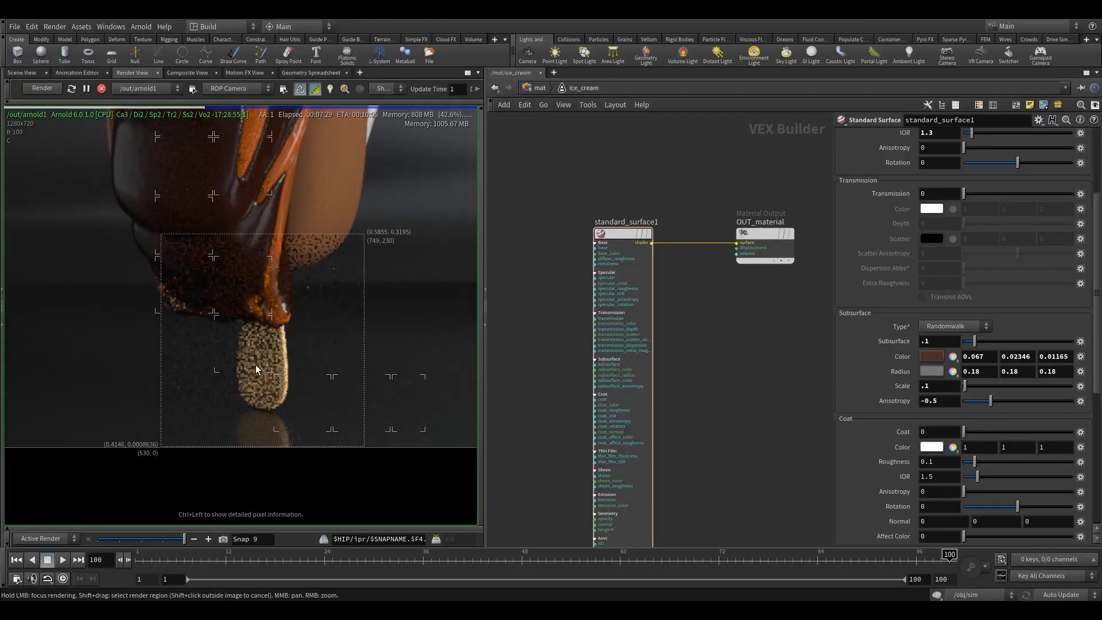
Step: Open the wood material's network and select its standard surface shader
left_click(540, 87)
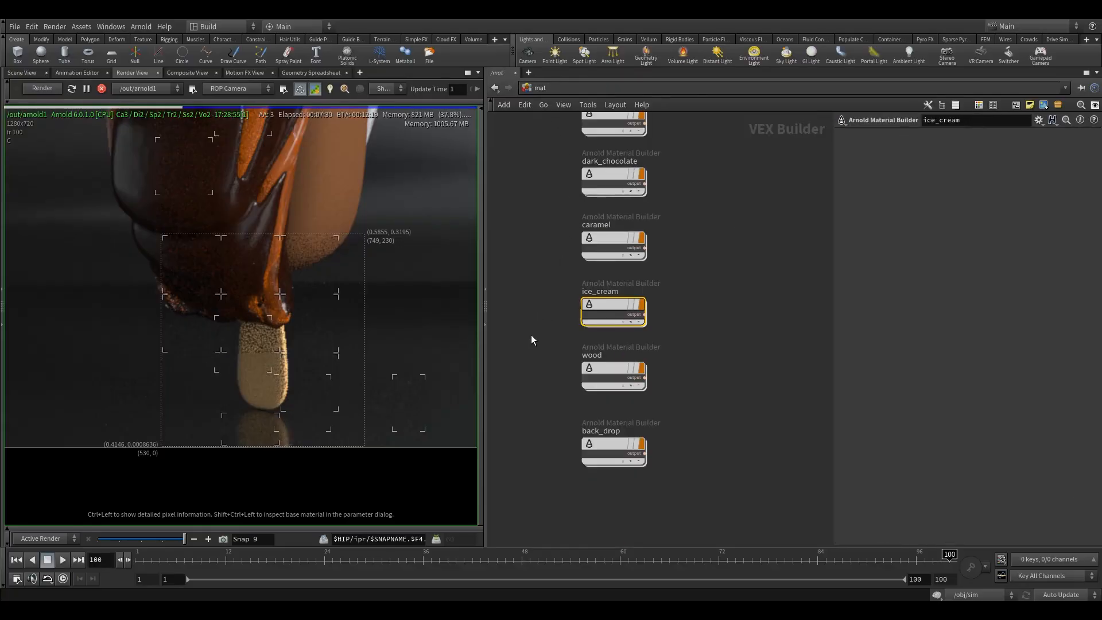
double_click(614, 373)
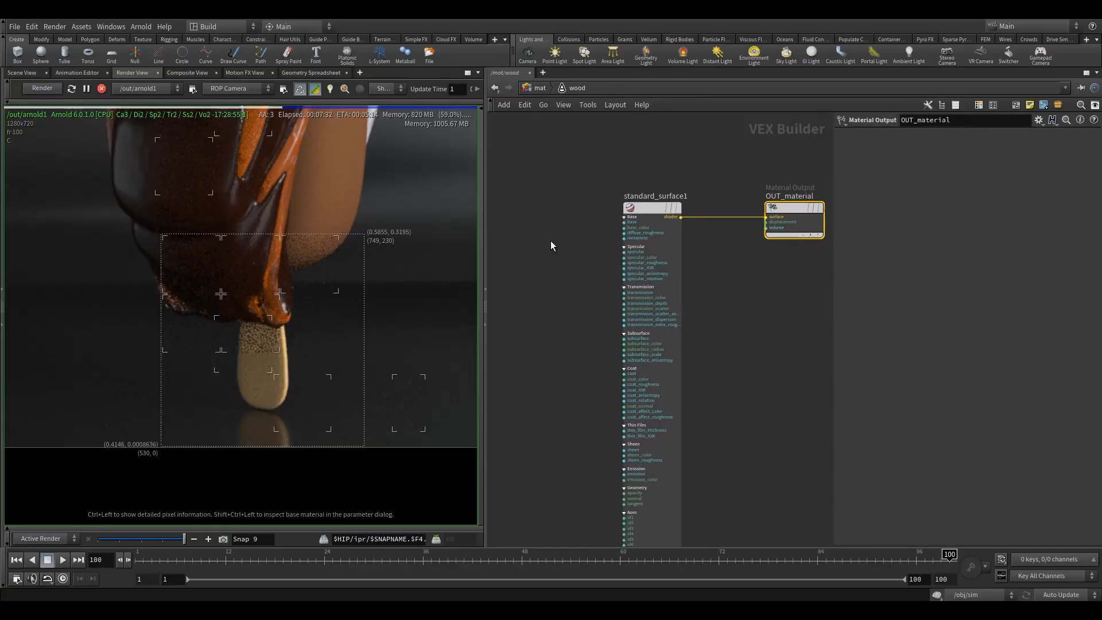
left_click(652, 208)
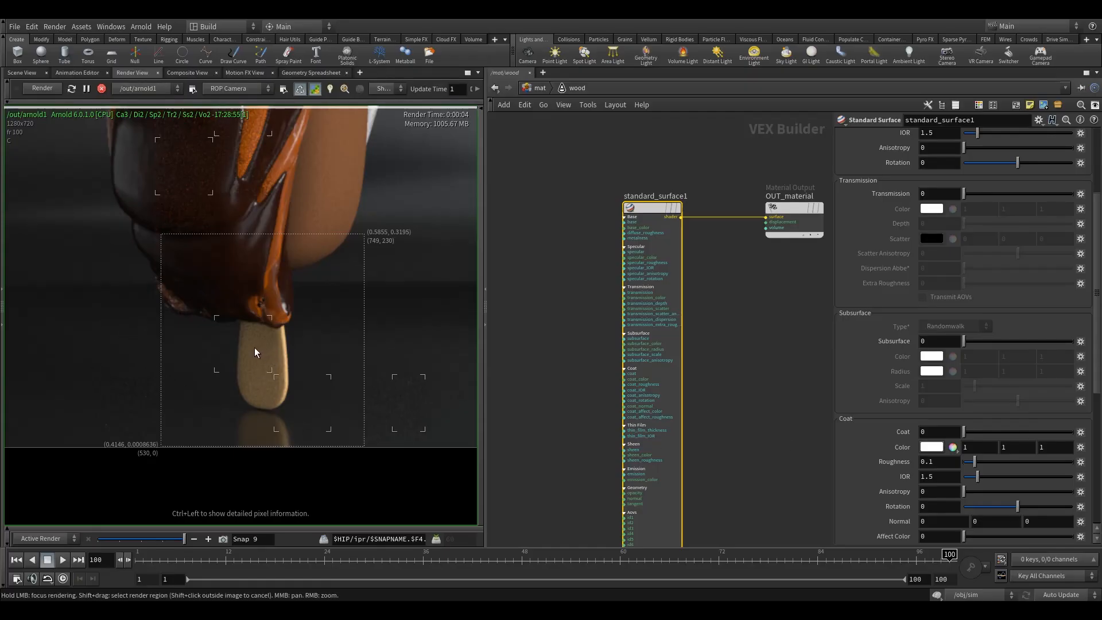
Step: Add a Noise node to the wood network and place it beside the standard surface shader's inputs
middle_click_drag(550, 255, 621, 270)
left_click(611, 271)
key("Tab")
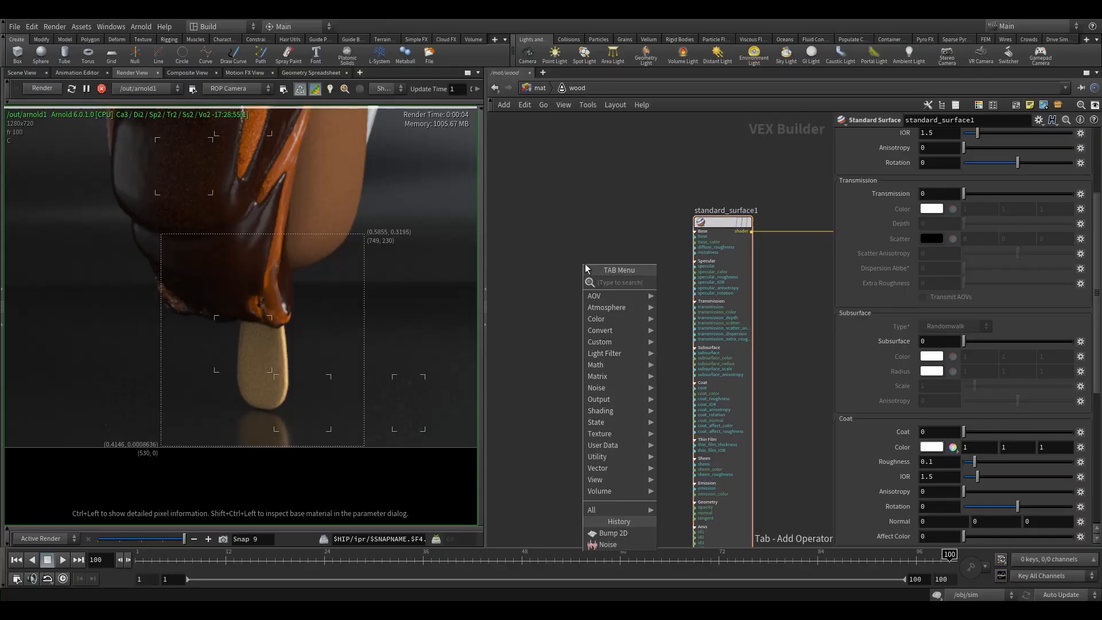
left_click(684, 283)
left_click(572, 259)
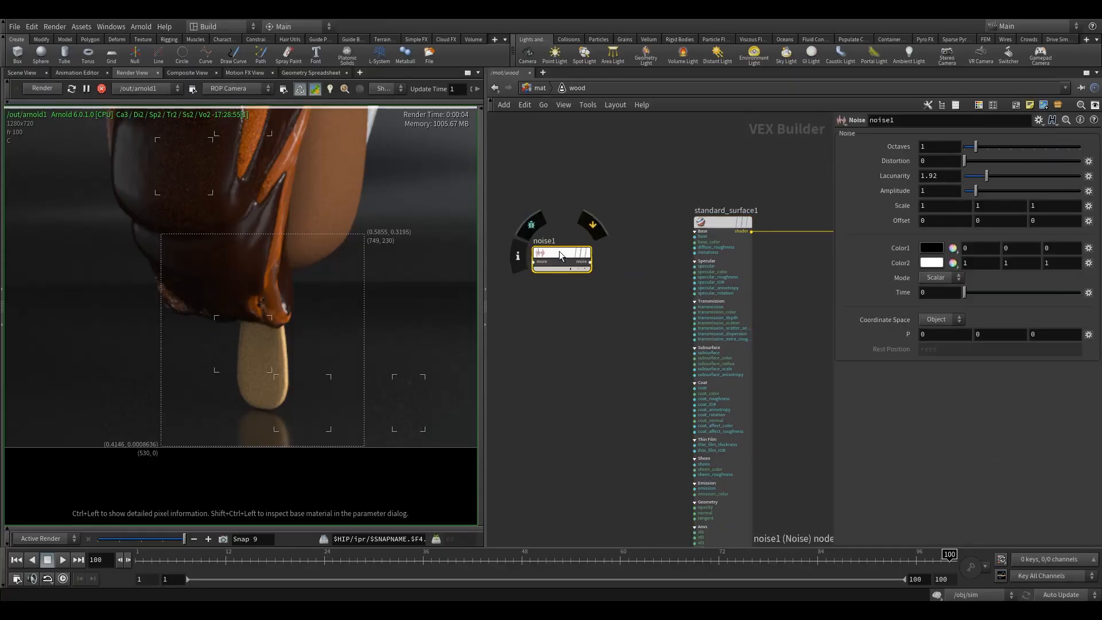
left_click_drag(562, 253, 554, 225)
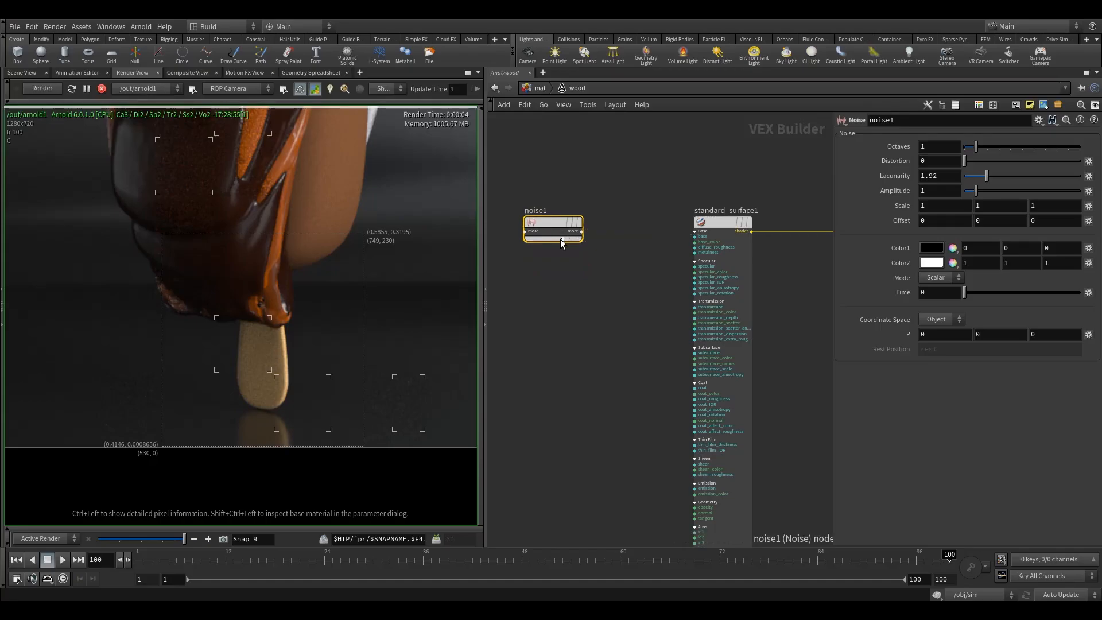
Step: Expand the Noise node and connect its rgb output to the wood shader's base_color
left_click(561, 236)
scroll(594, 276, "up", 3)
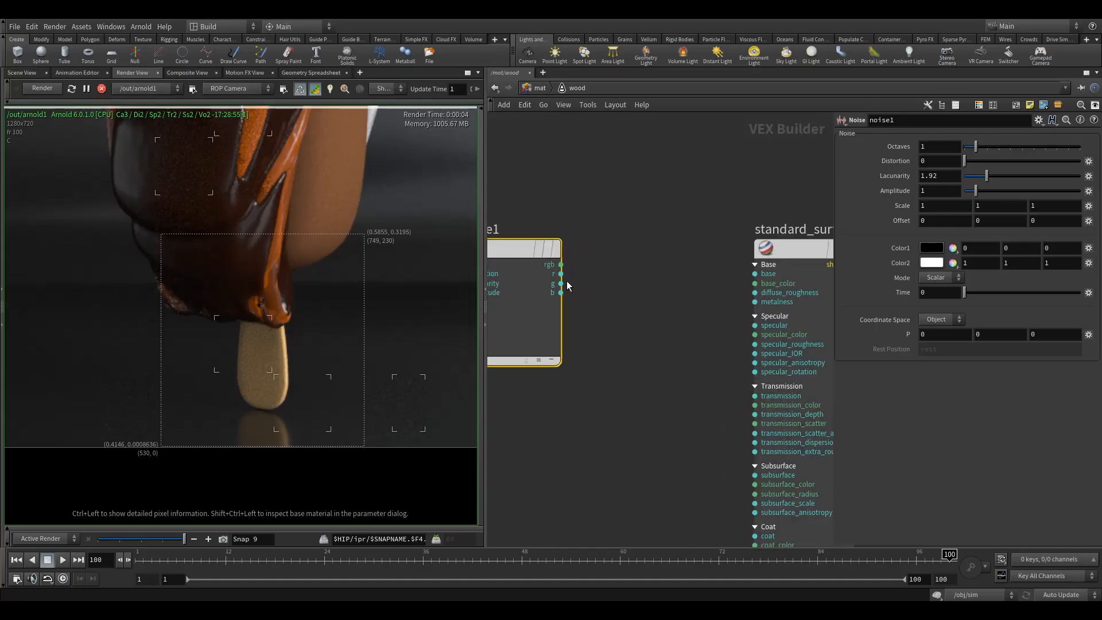
scroll(619, 311, "up", 2)
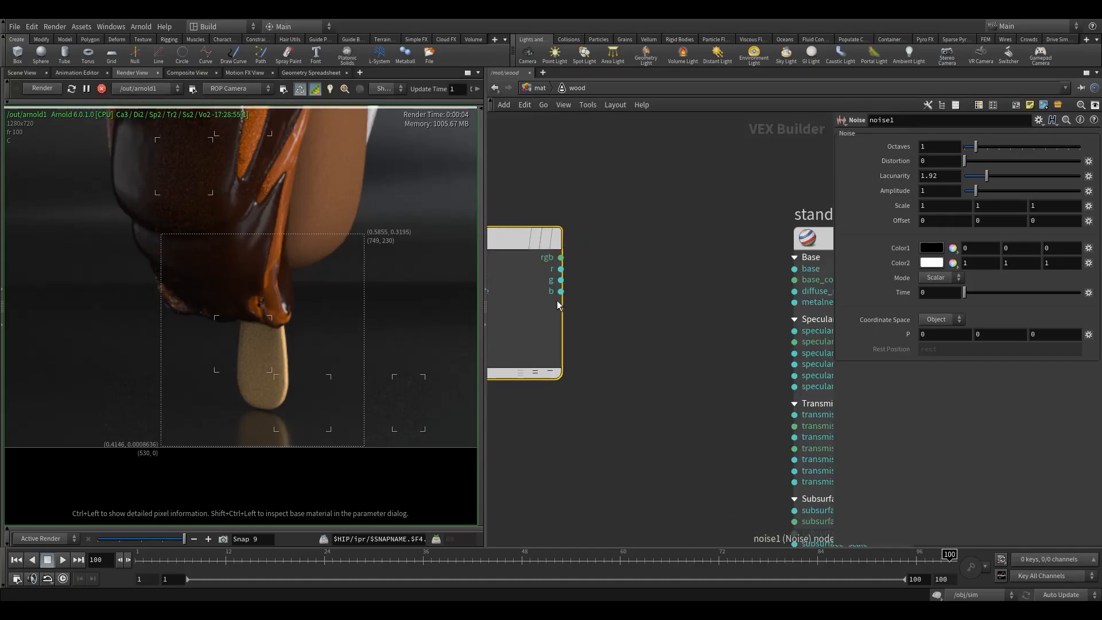
left_click(561, 260)
scroll(643, 264, "up", 2)
left_click(739, 284)
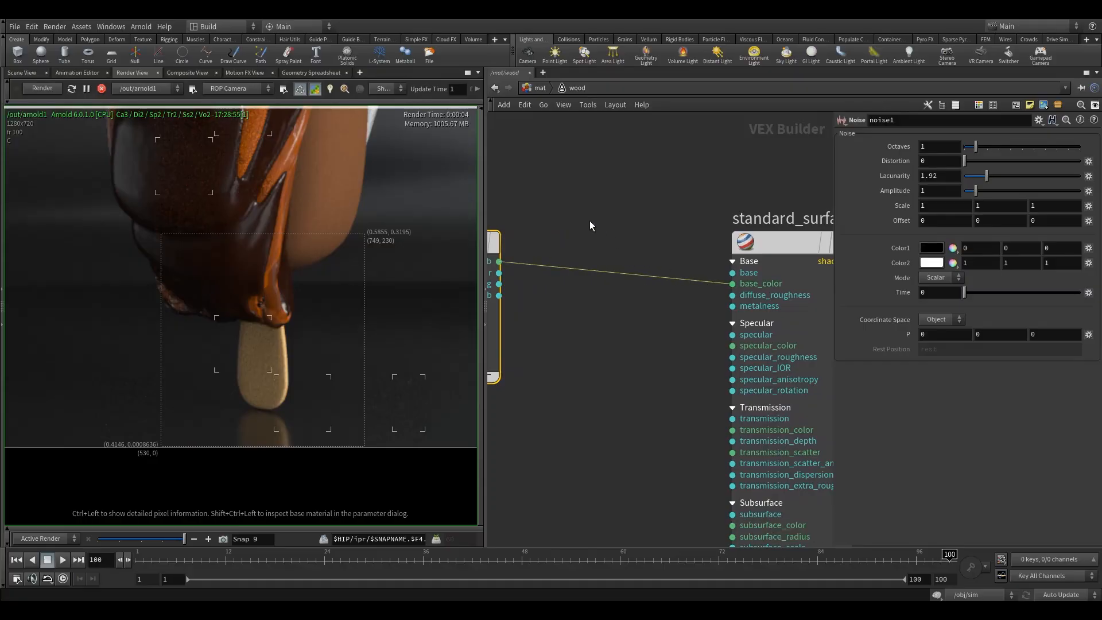
Step: Set the wood Noise node's octaves to 3
middle_click_drag(591, 226, 620, 226)
scroll(609, 232, "down", 3)
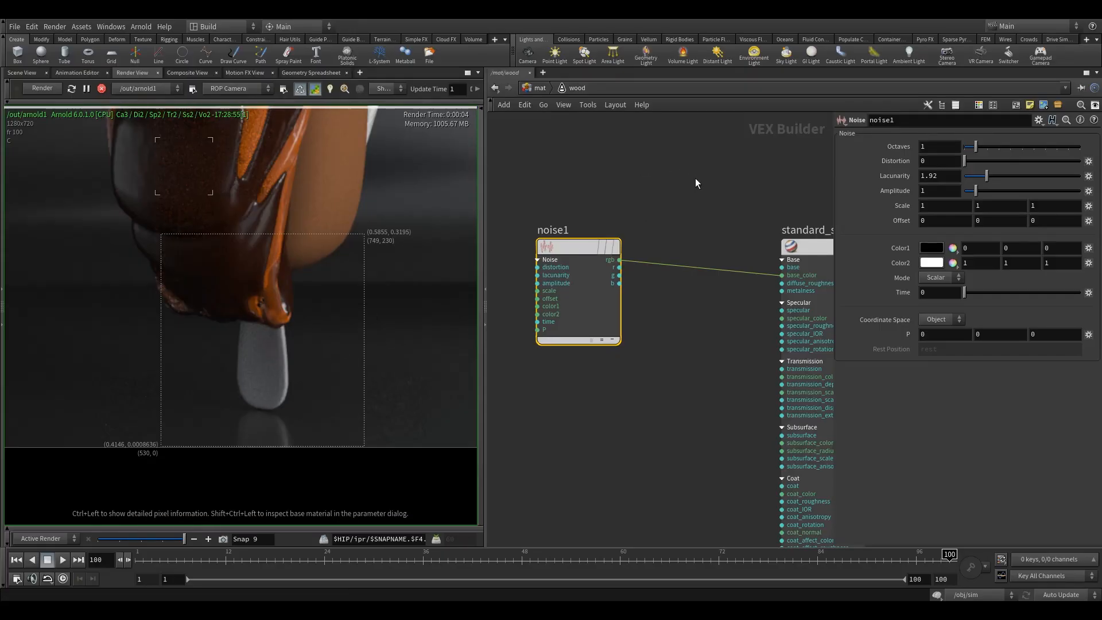
middle_click_drag(698, 183, 677, 207)
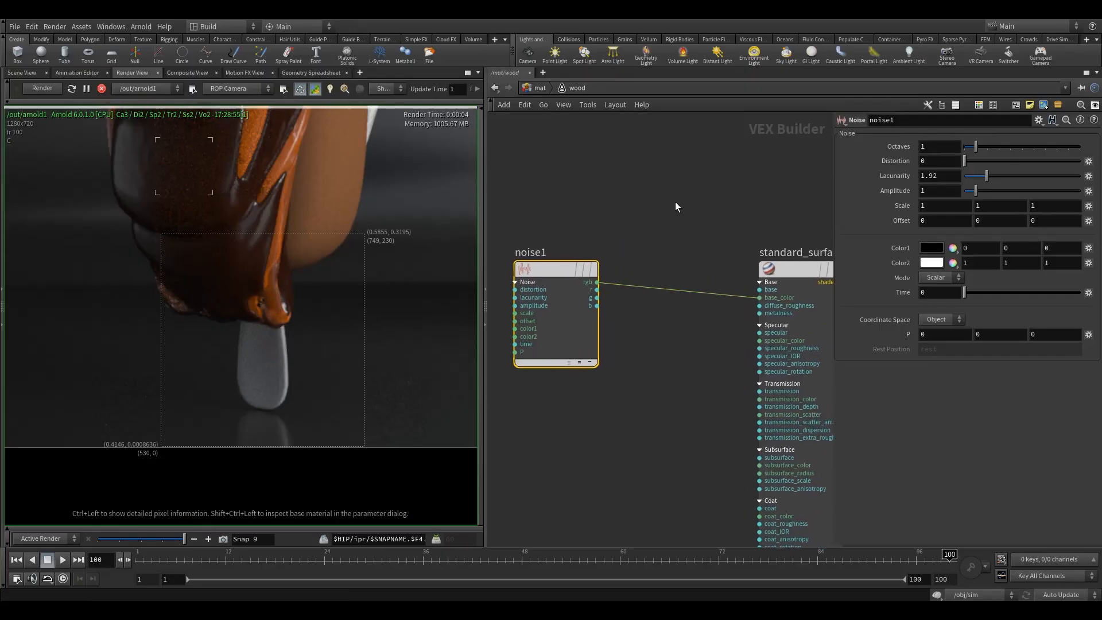
left_click(997, 151)
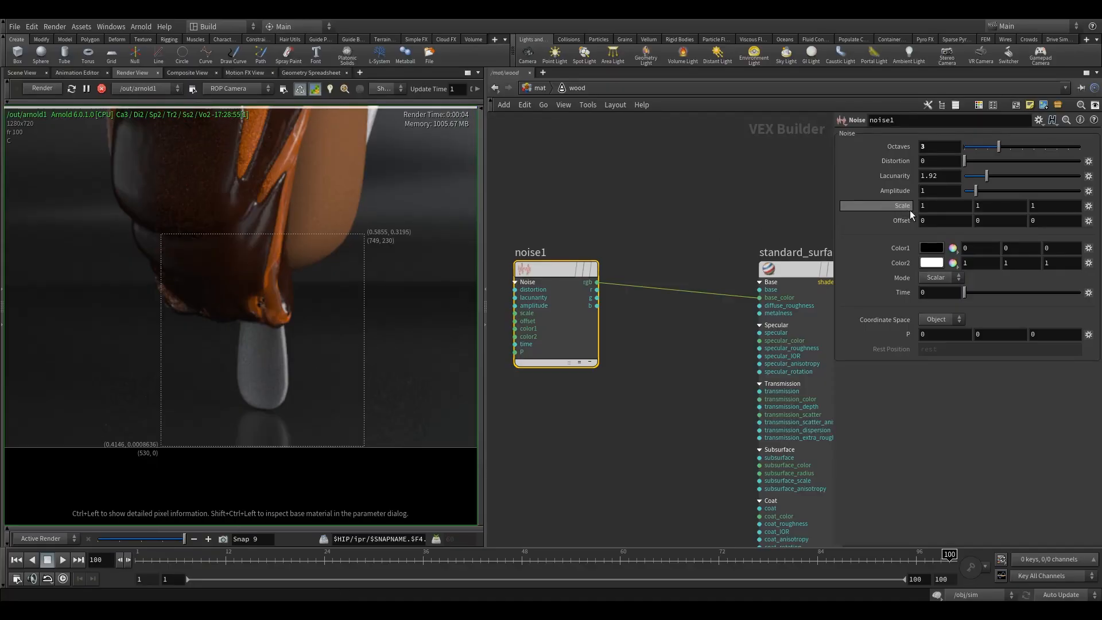
Step: Set the wood Noise node's scale to 1.6 and its offset to 2.8 on all three axes
mouse_move(910, 210)
middle_mouse_down()
mouse_move(944, 214)
mouse_move(911, 210)
mouse_move(926, 211)
middle_mouse_up()
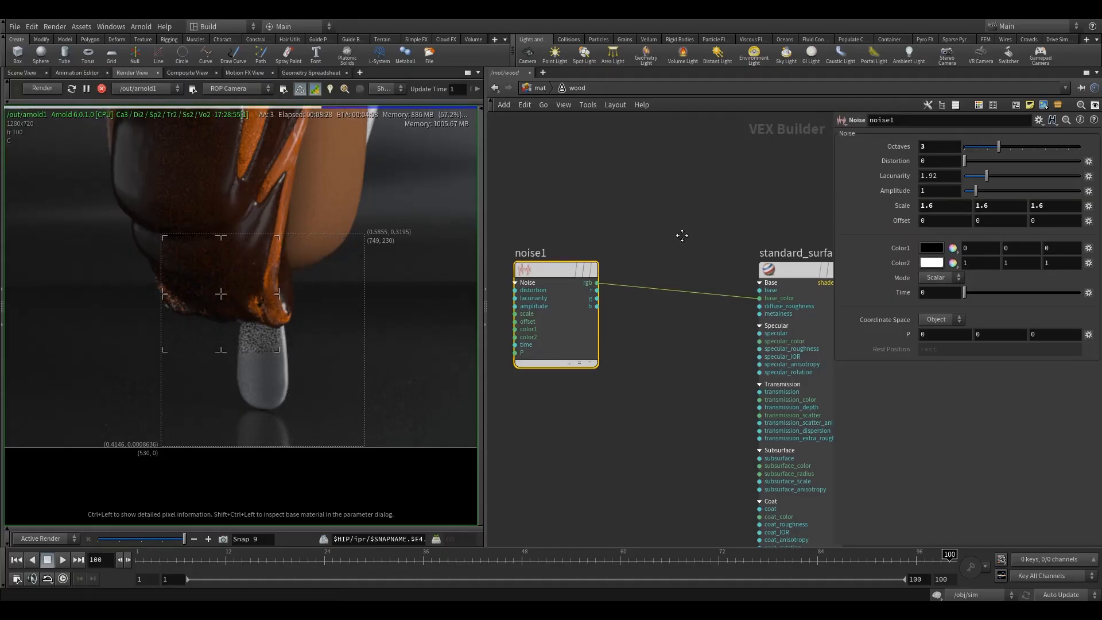
middle_click_drag(682, 235, 676, 245)
mouse_move(183, 540)
left_mouse_down()
mouse_move(163, 540)
mouse_move(177, 539)
left_mouse_up()
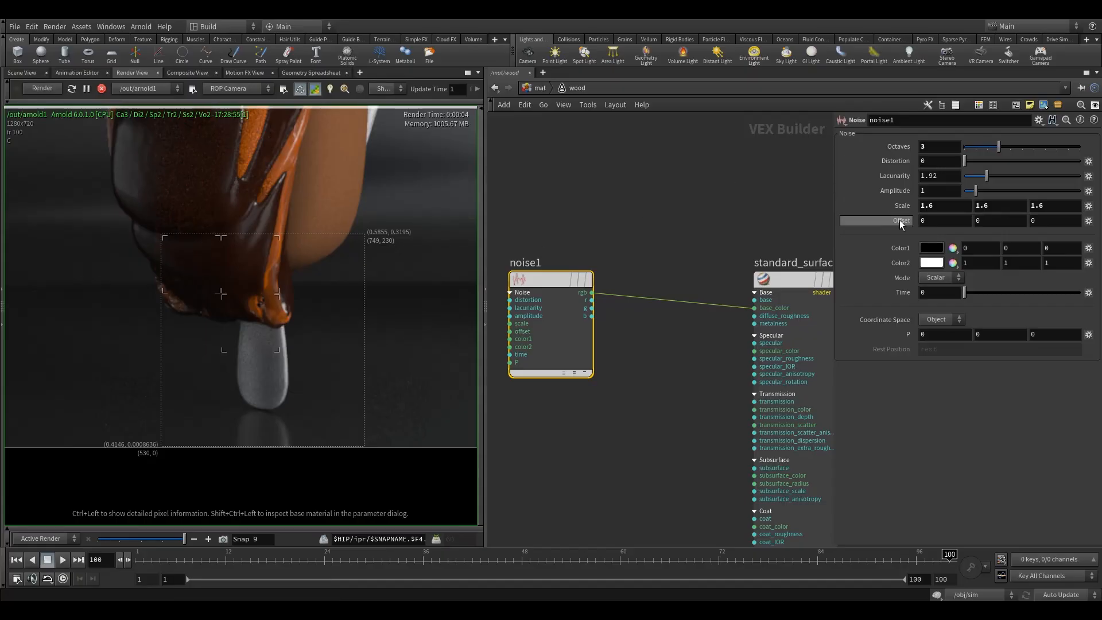
middle_click_drag(901, 224, 991, 224)
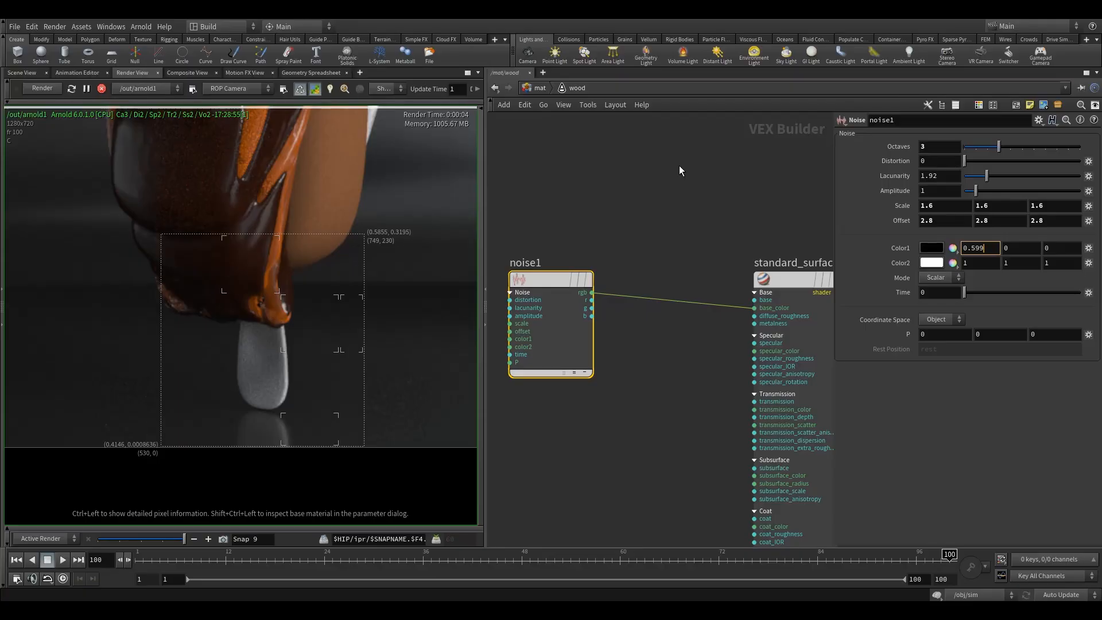
Step: Set the wood Noise node's Color1 to 0.599, 0.186289, 0
key("Tab")
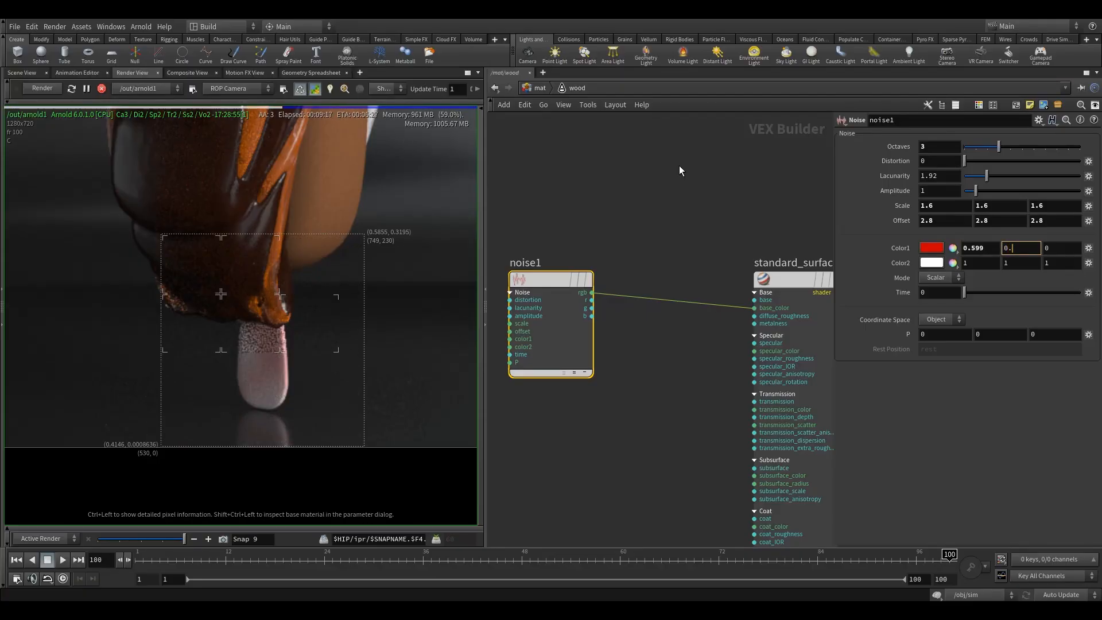
type("0.186289")
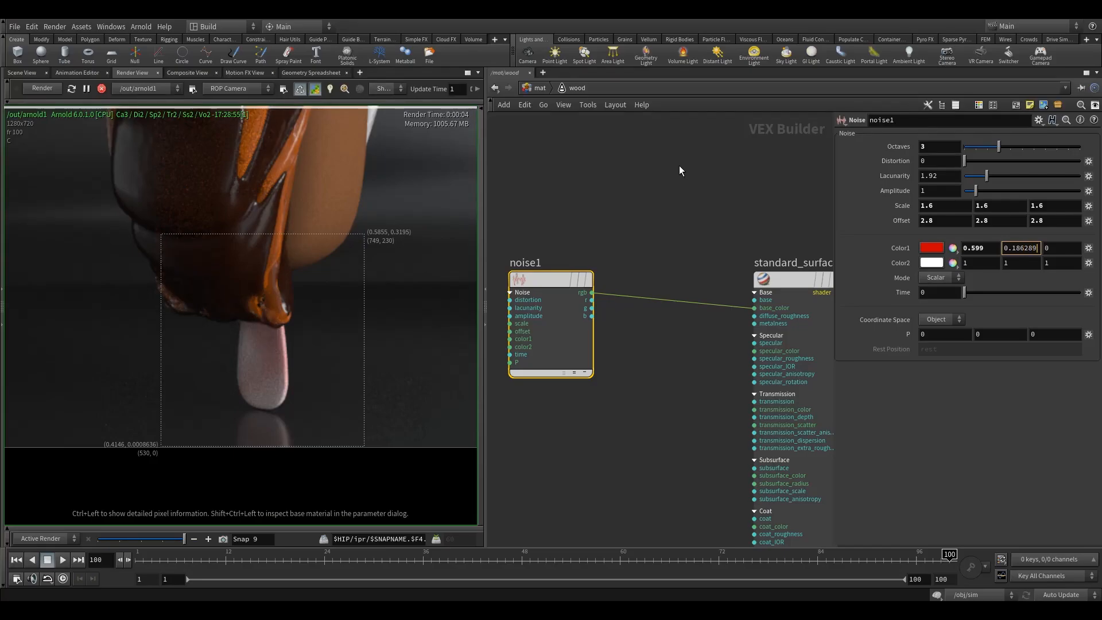
key("Tab")
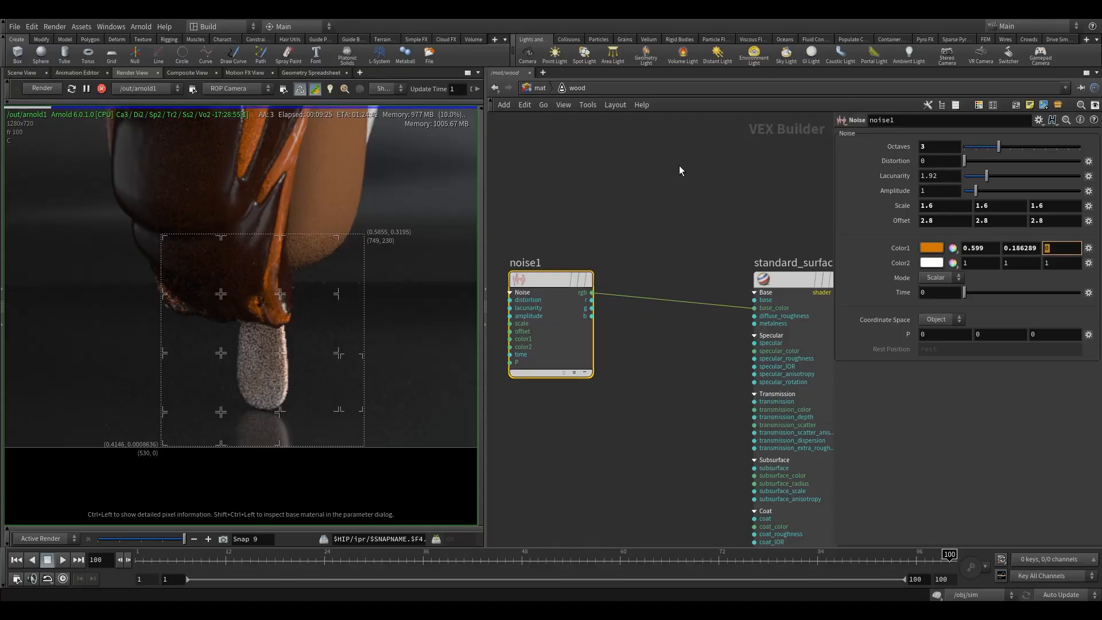
Step: Set the wood Noise node's Color2 to 1, 0.694, 0.388
left_click(982, 265)
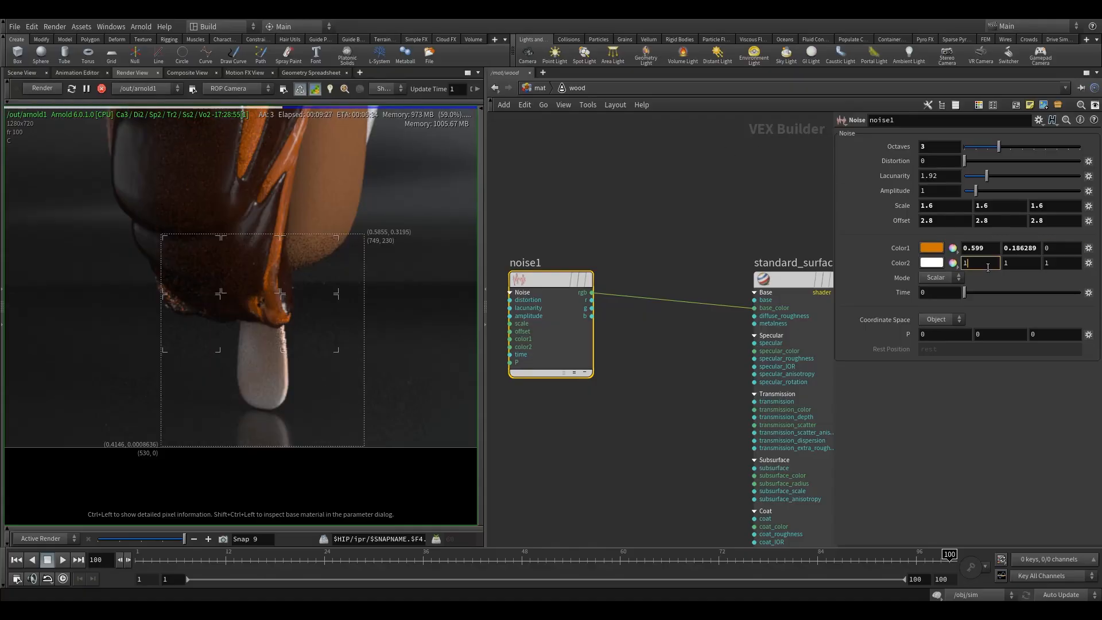
key("Tab")
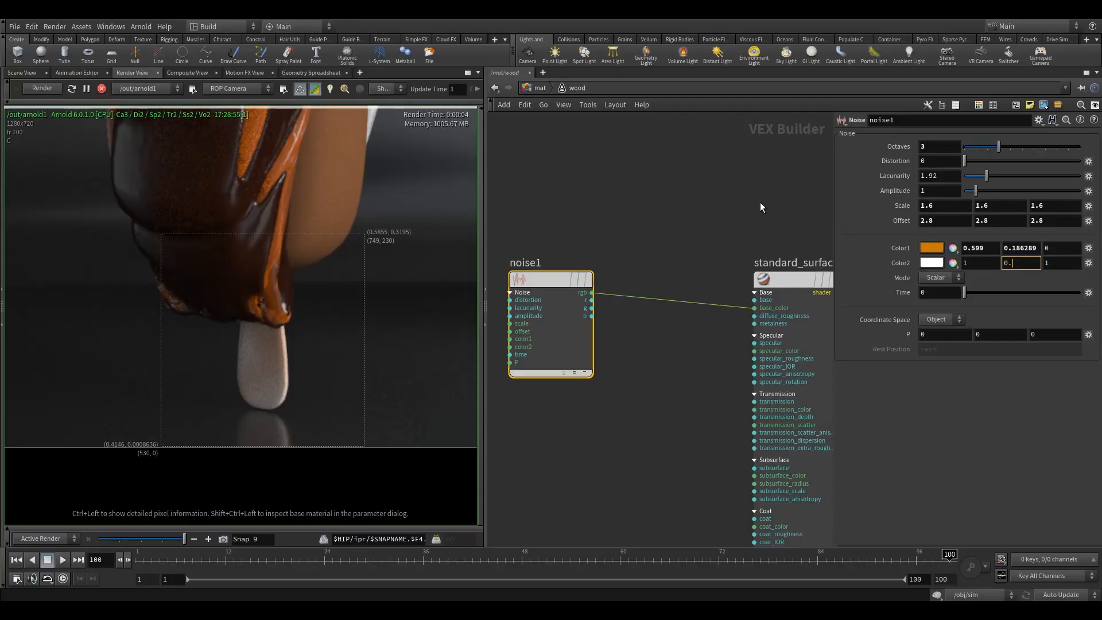
type("0.694")
key("Tab")
type("0.")
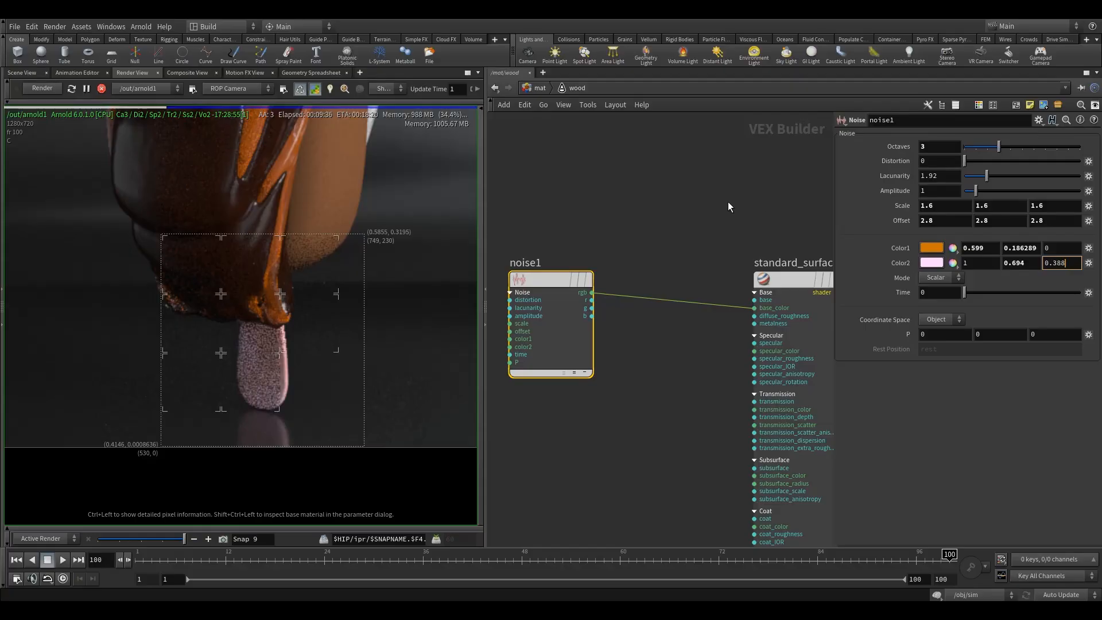
key("Return")
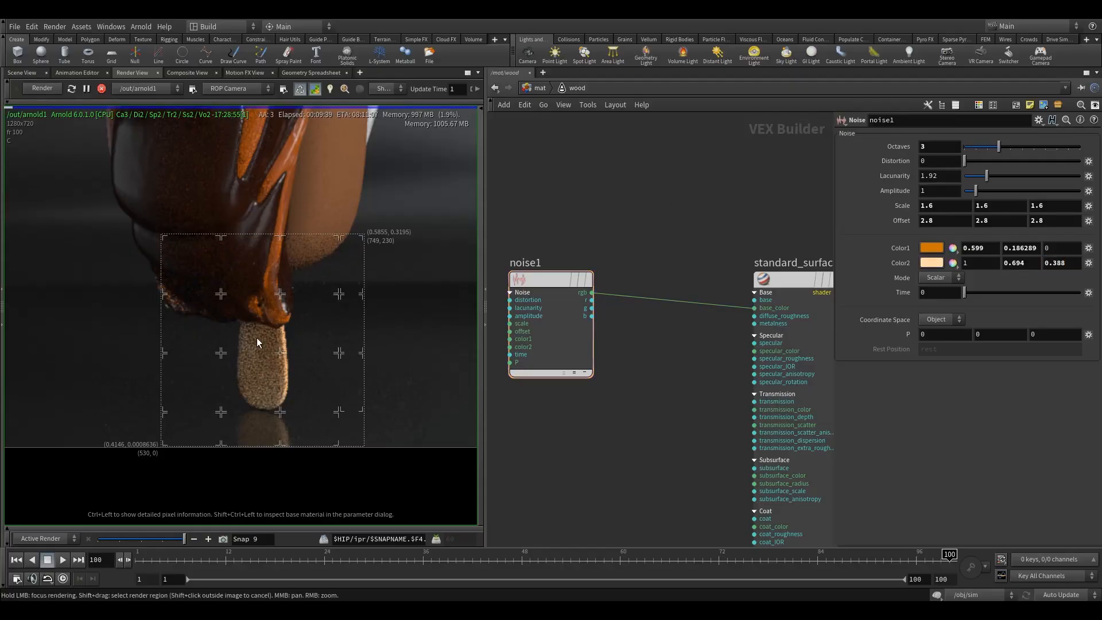
Step: Store a snapshot of the current render and check the recoloured stick up close
scroll(264, 353, "down", 5)
middle_click_drag(266, 331, 251, 358)
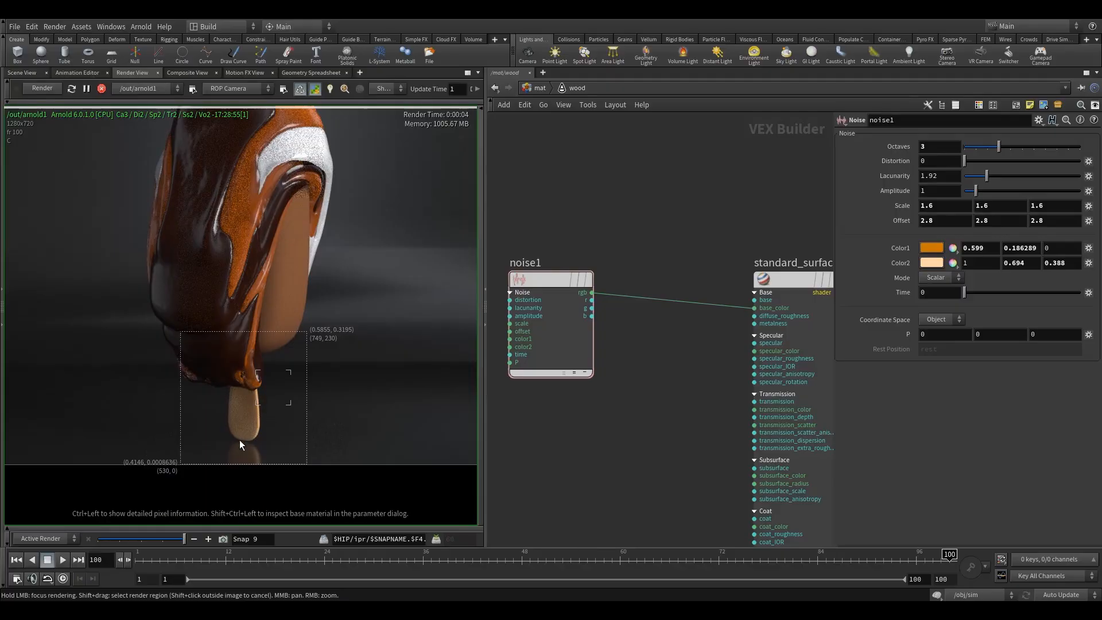
left_click_drag(182, 542, 218, 540)
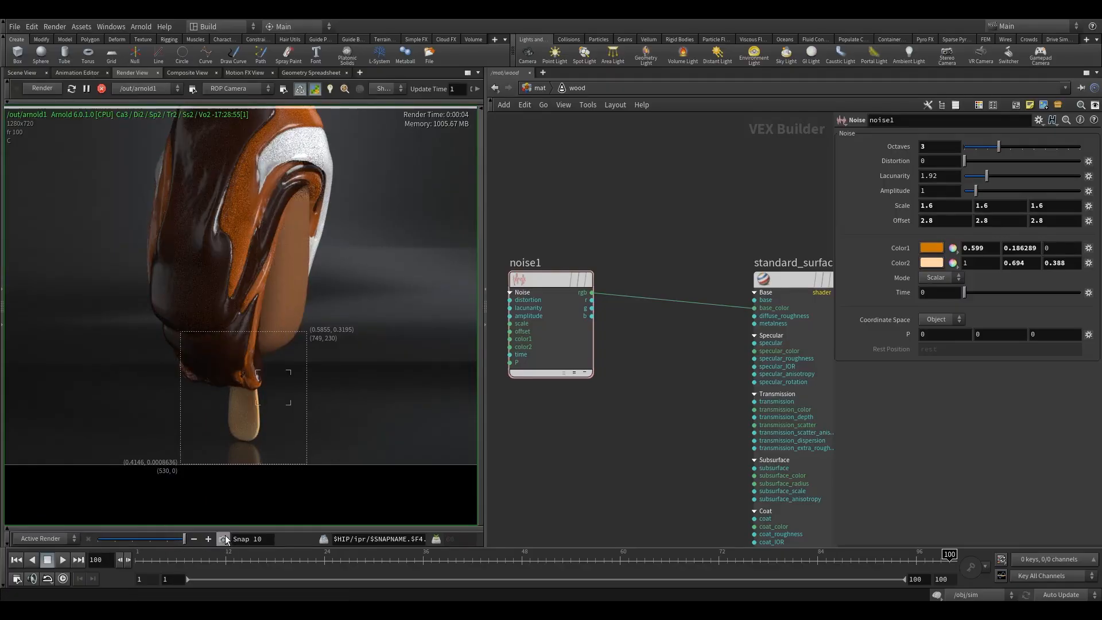
scroll(240, 421, "up", 3)
middle_click_drag(240, 422, 258, 357)
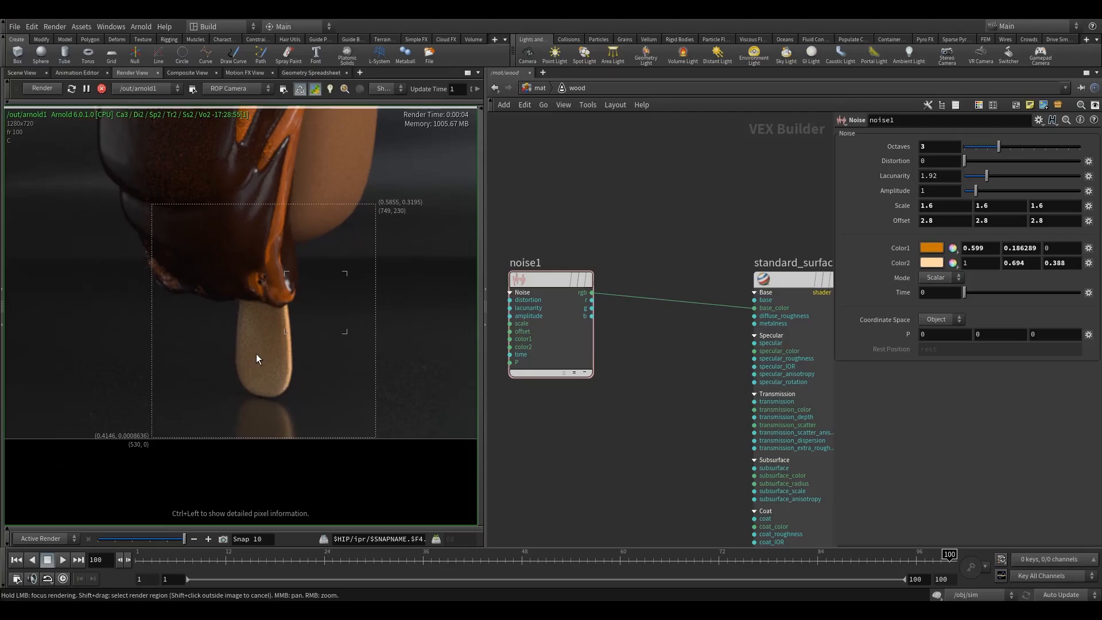
Step: Move the Noise node away from the standard surface shader and add a Color Correct node between them
middle_click_drag(586, 438, 632, 345)
scroll(637, 362, "down", 3)
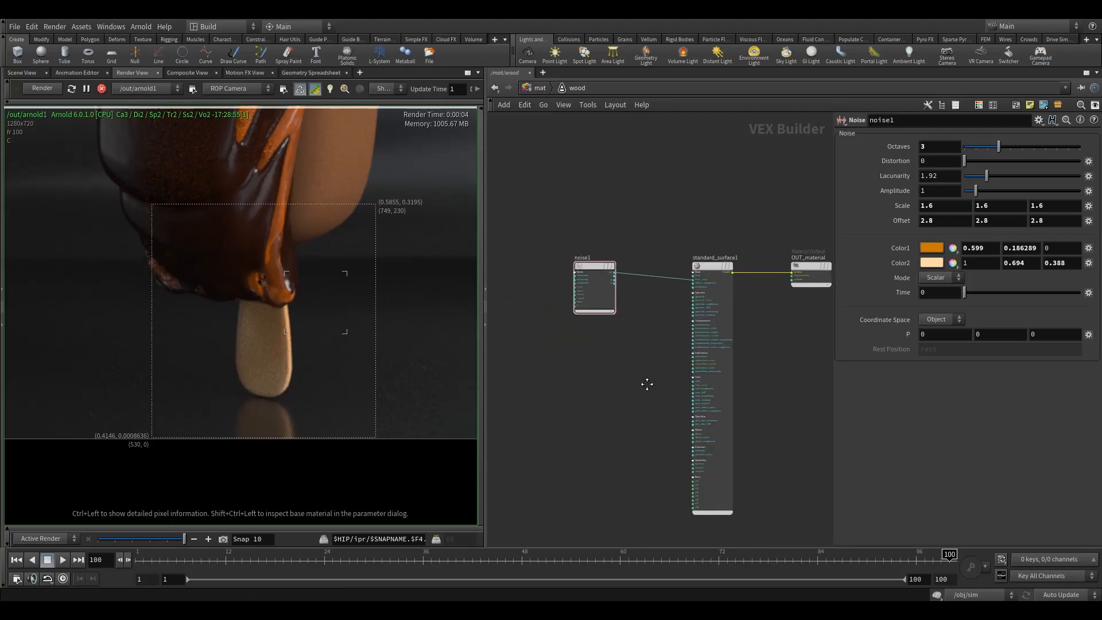
middle_click_drag(647, 384, 614, 409)
left_click_drag(583, 275, 542, 271)
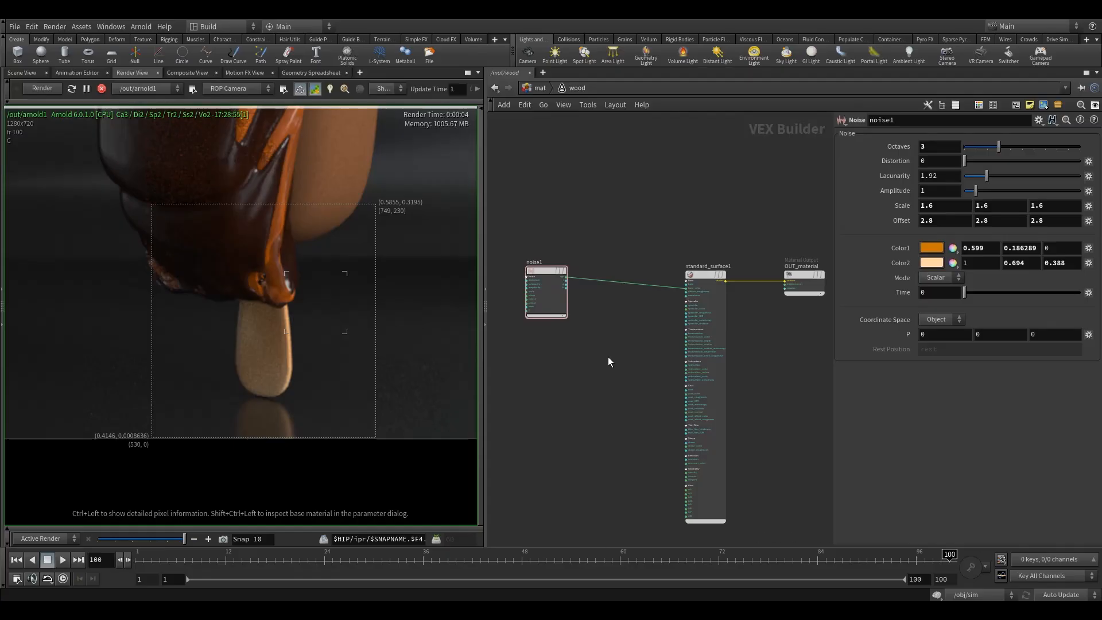
key("Tab")
type("col")
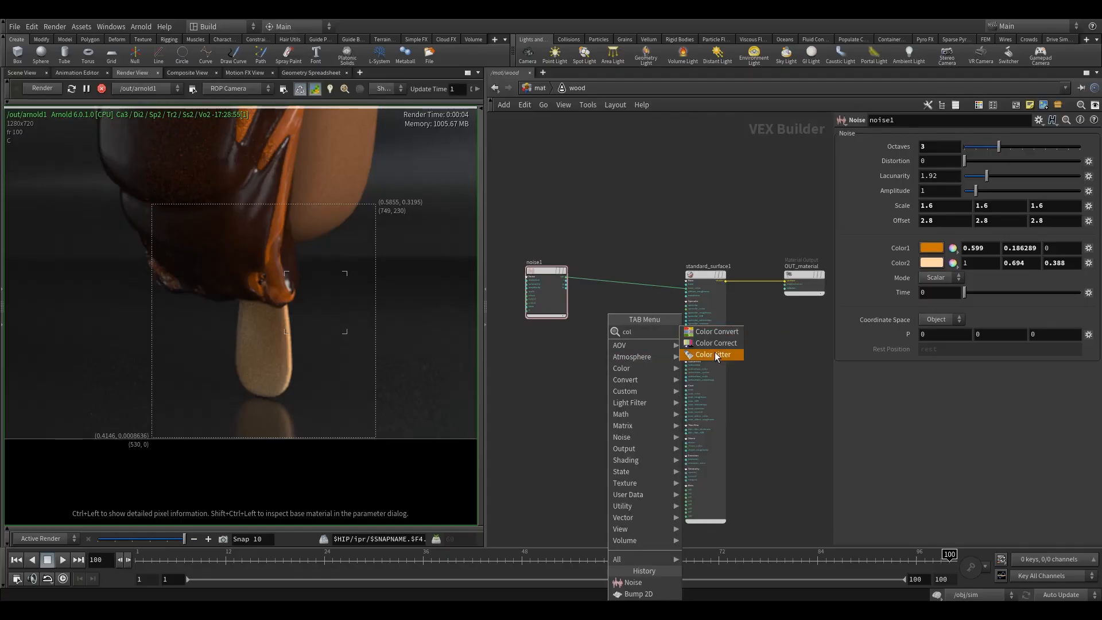
left_click(715, 343)
left_click(615, 301)
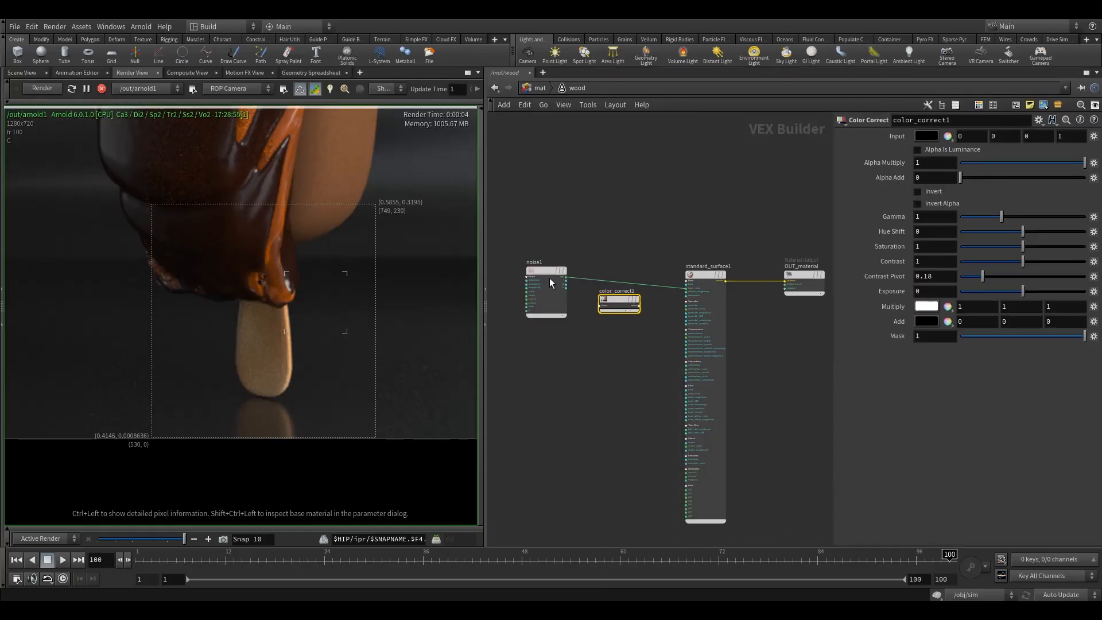
Step: Insert the Color Correct node into the connection from the noise to the shader's base_color and expand it
left_click_drag(550, 282, 526, 286)
left_click_drag(614, 301, 616, 280)
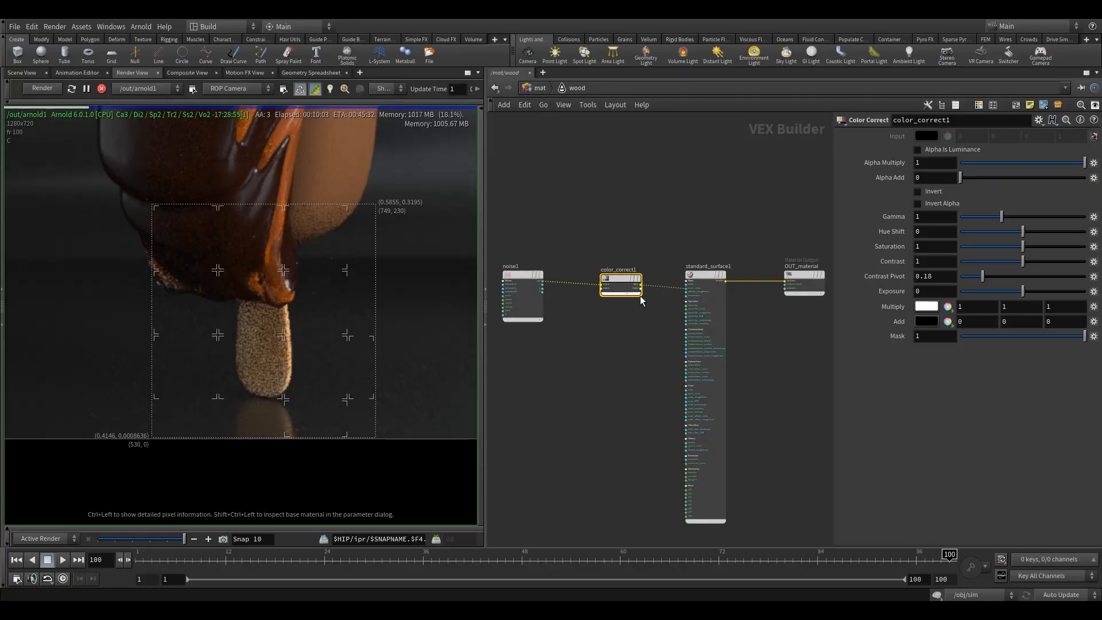
scroll(641, 297, "up", 4)
left_click(609, 291)
middle_click_drag(677, 210, 691, 271)
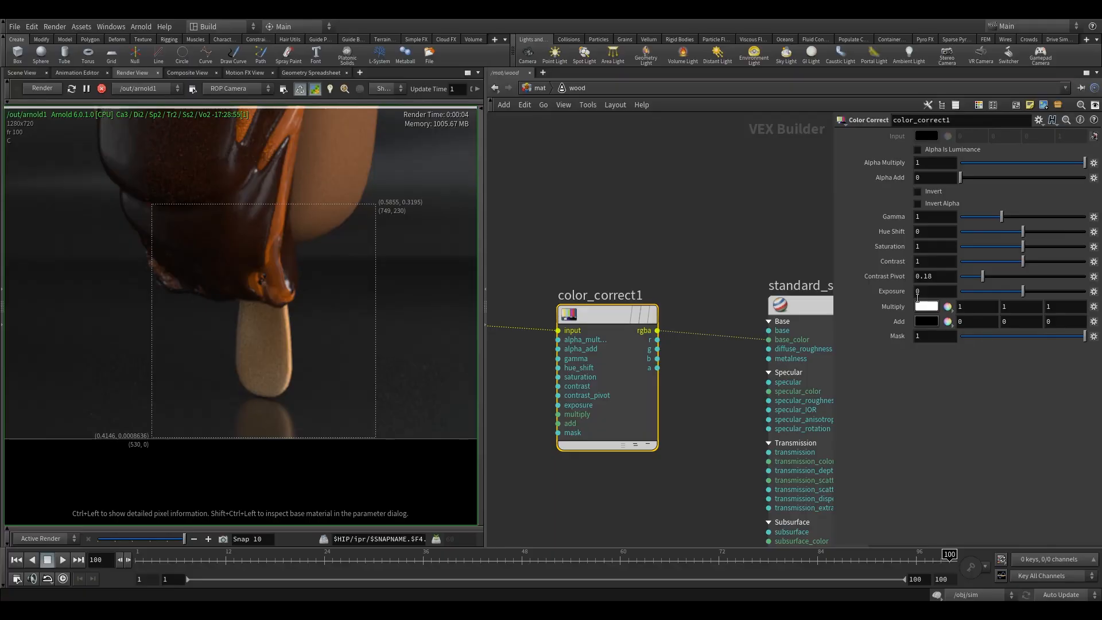
Step: Try a positive hue shift on the Color Correct node and reset it to 0
left_click_drag(1024, 233, 1044, 240)
left_click_drag(933, 232, 829, 234)
type("0")
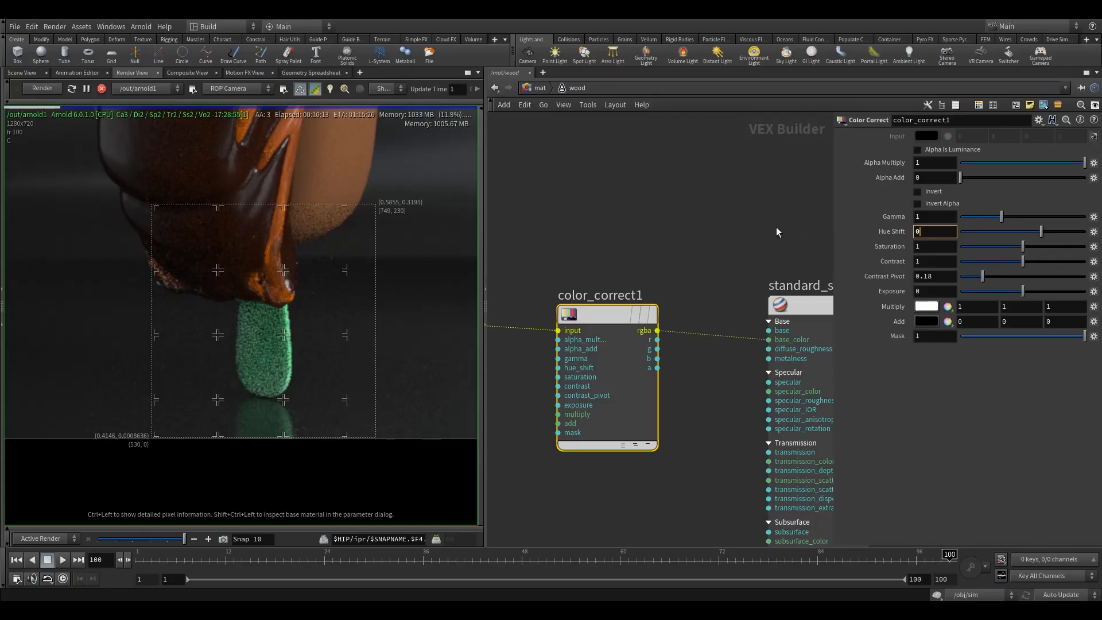
key("Return")
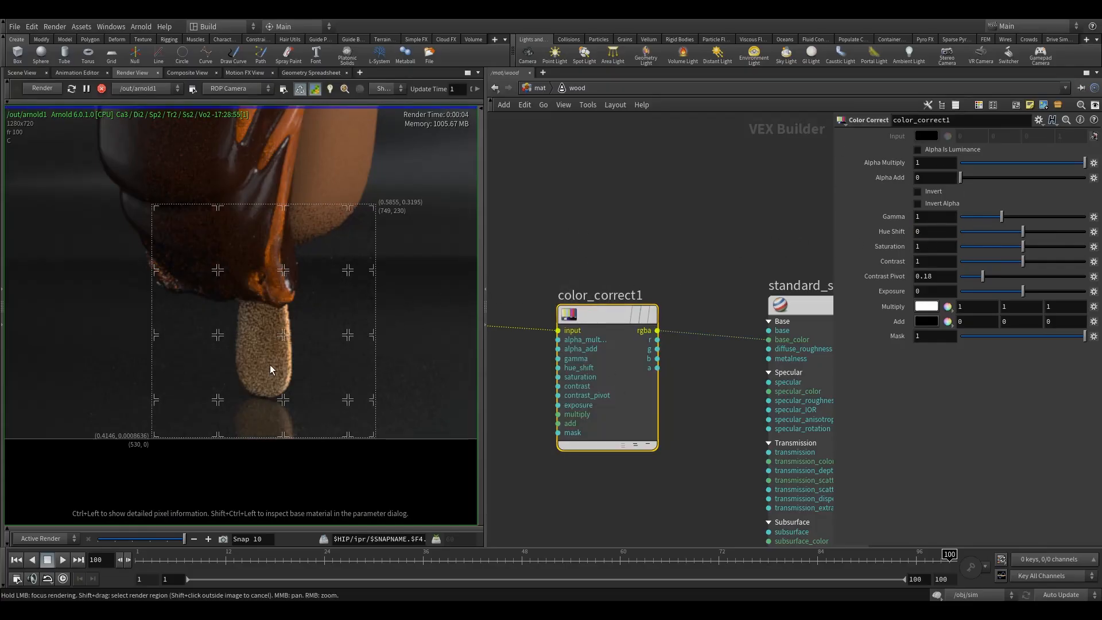
Step: Try contrast values of 1.161 and 0 on the Color Correct node and restore the contrast to 1
left_click_drag(1023, 264, 1033, 266)
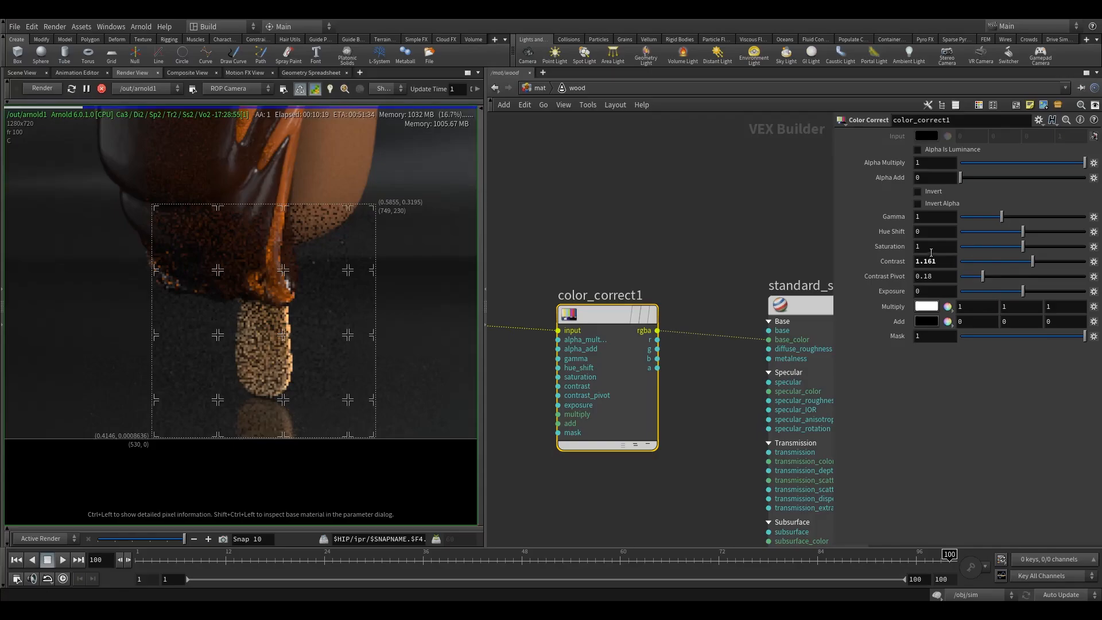
left_click_drag(945, 264, 788, 256)
type("0")
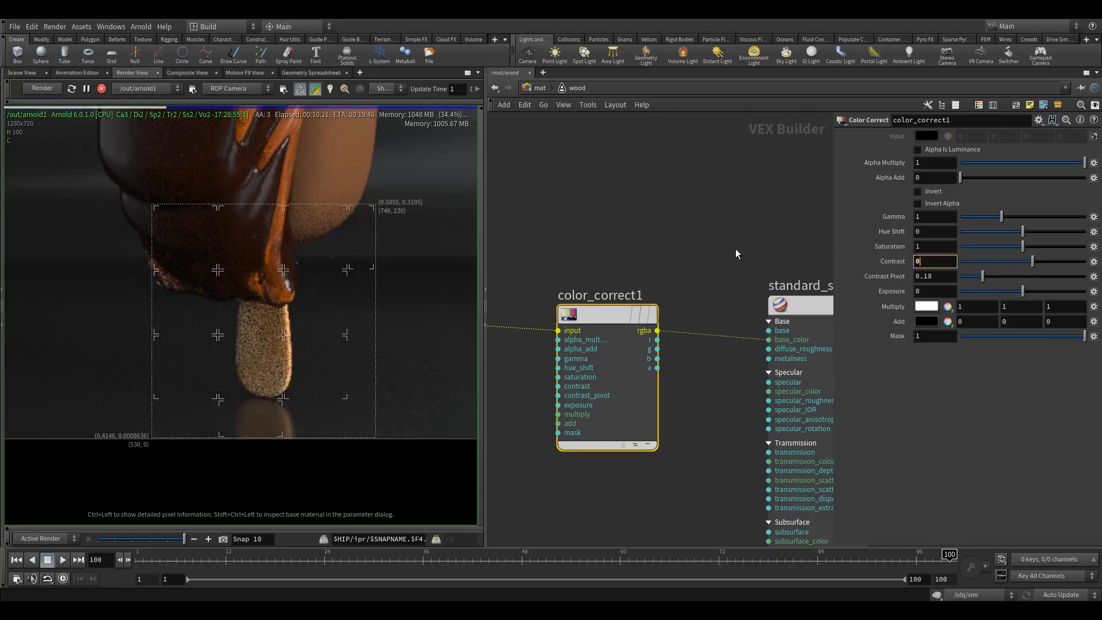
key("Return")
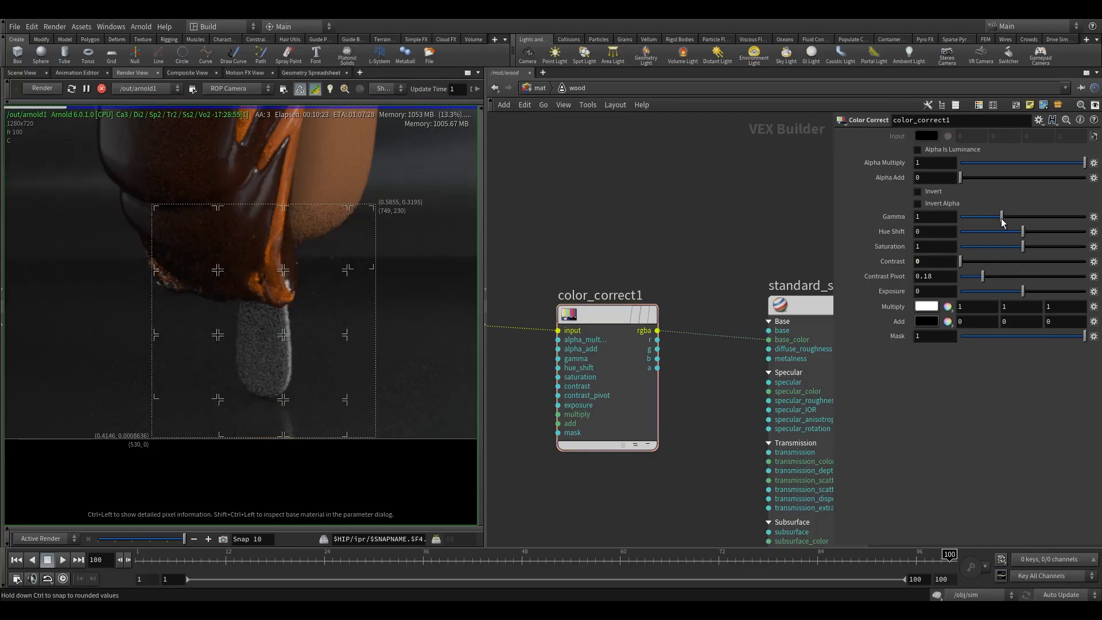
left_click_drag(946, 264, 855, 254)
type("1")
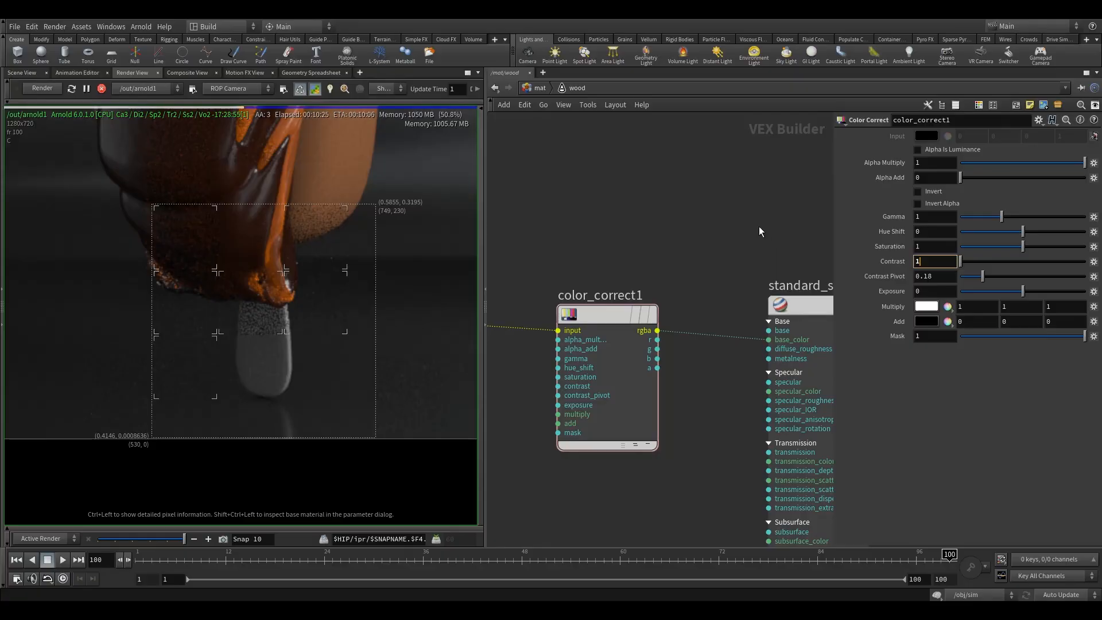
key("Return")
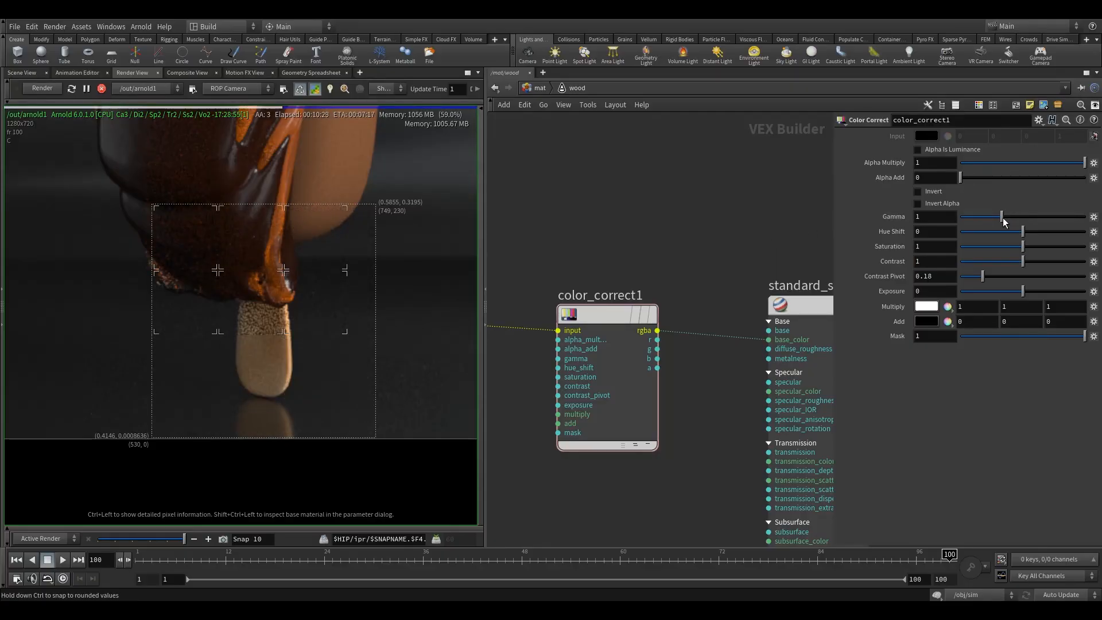
Step: Set the Color Correct node's gamma to 0.45
left_click_drag(1003, 218, 991, 218)
double_click(920, 218)
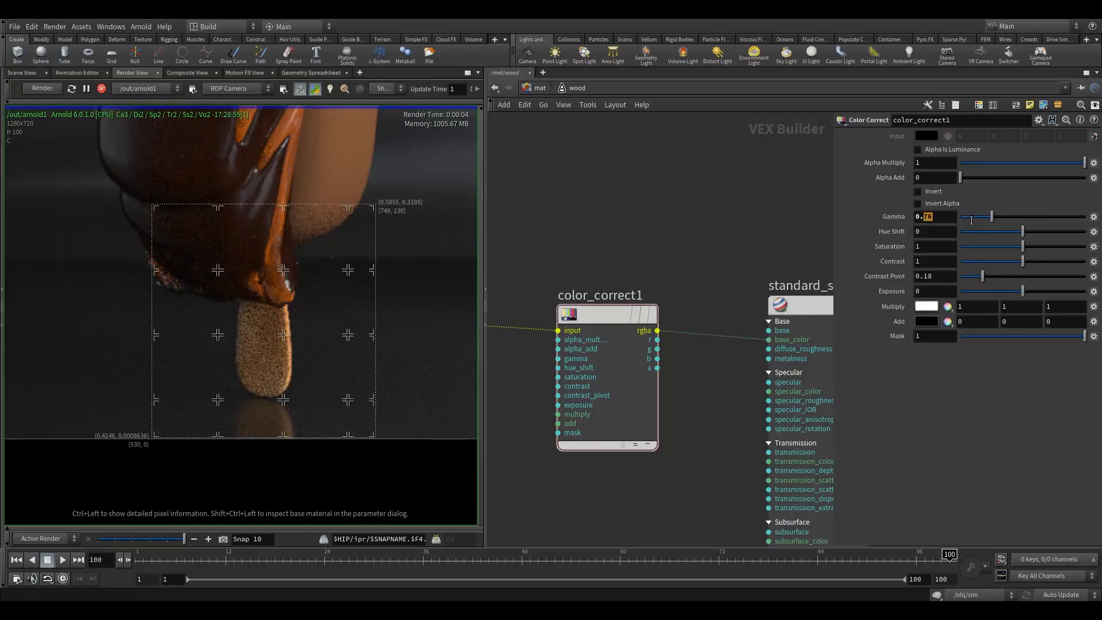
type("0.45")
key("Return")
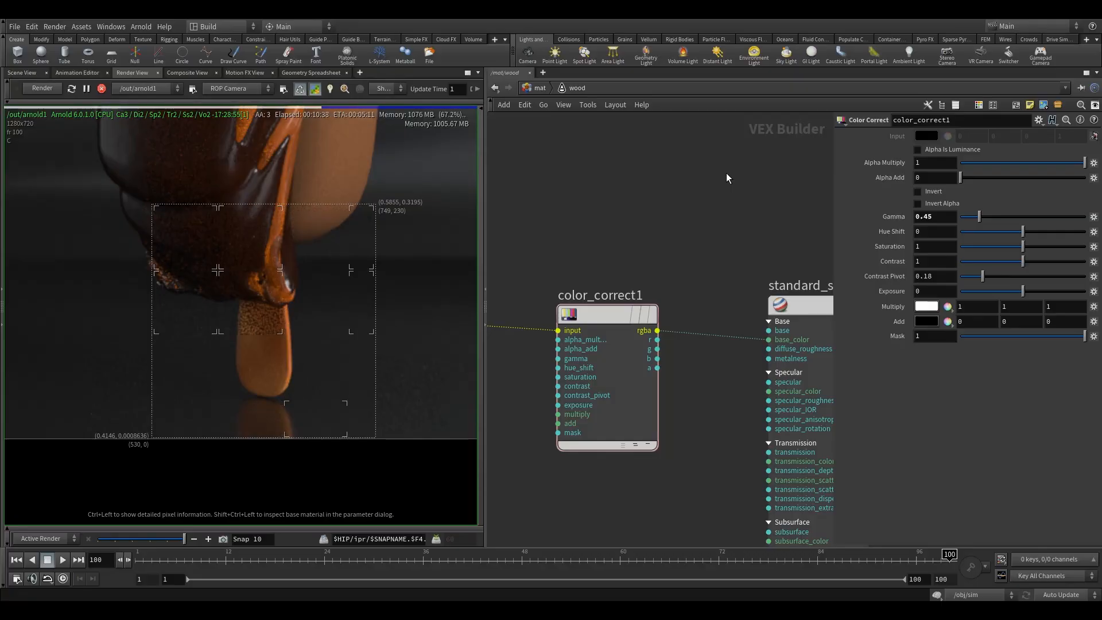
Step: Select the wood's standard surface shader and examine its parameters and its node inputs down to the Geometry and Aovs groups
left_click_drag(597, 246, 647, 368)
middle_click_drag(717, 245, 645, 290)
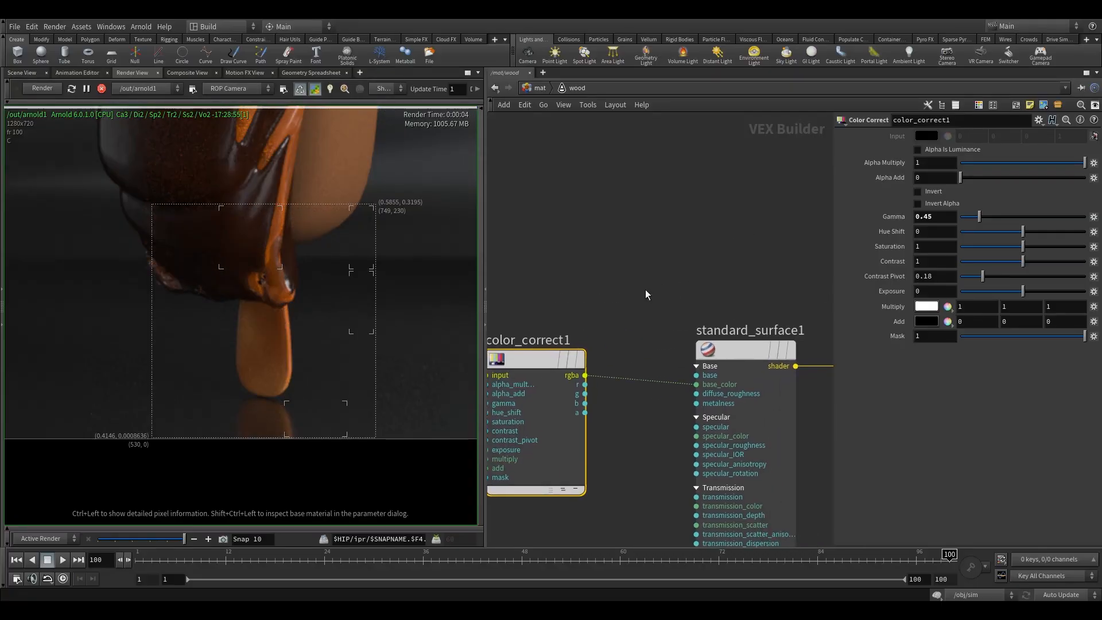
left_click(746, 350)
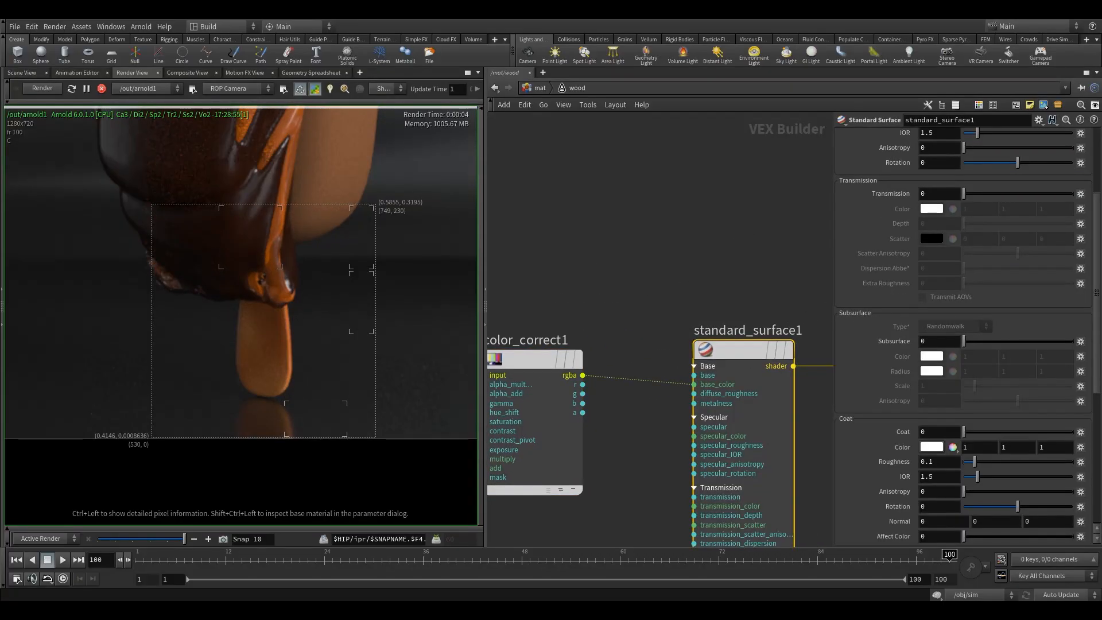
scroll(1028, 252, "up", 5)
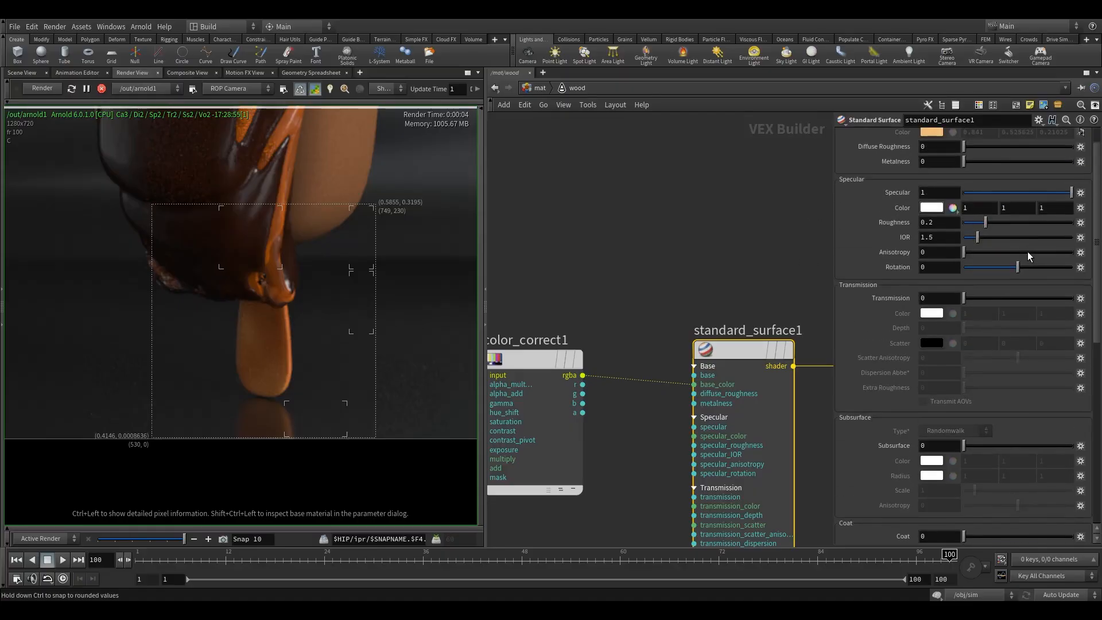
middle_click_drag(705, 285, 641, 276)
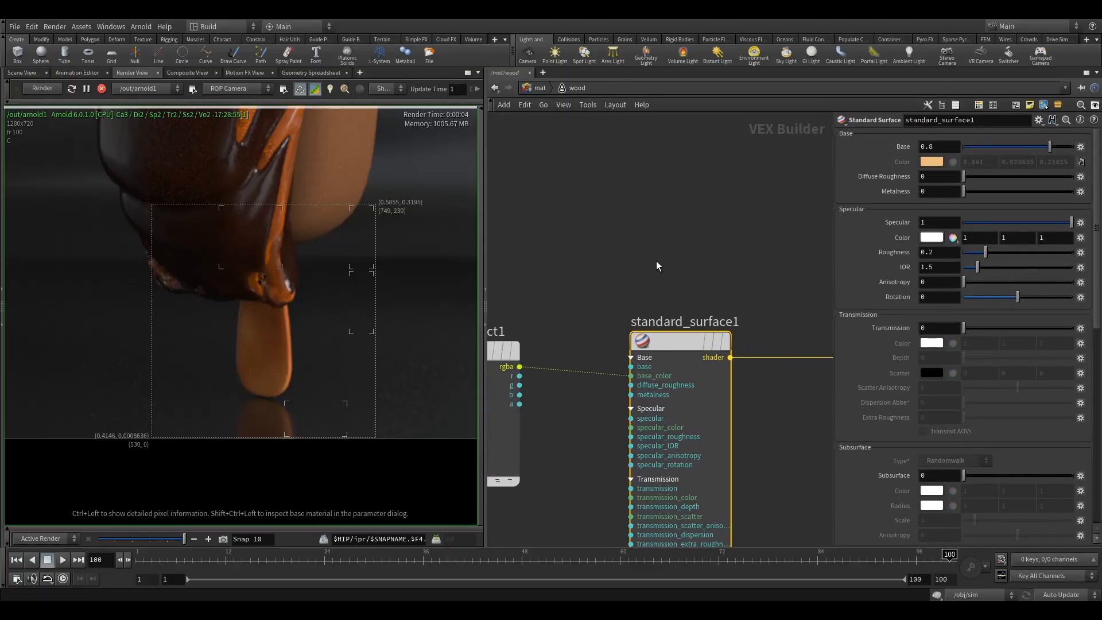
key("h")
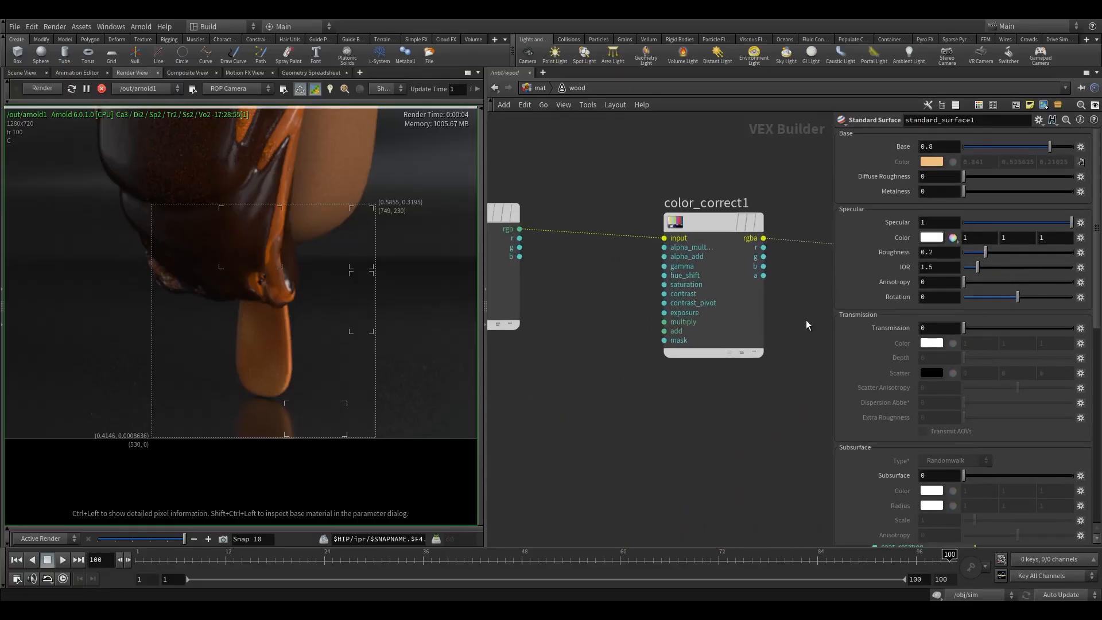
scroll(715, 342, "up", 5)
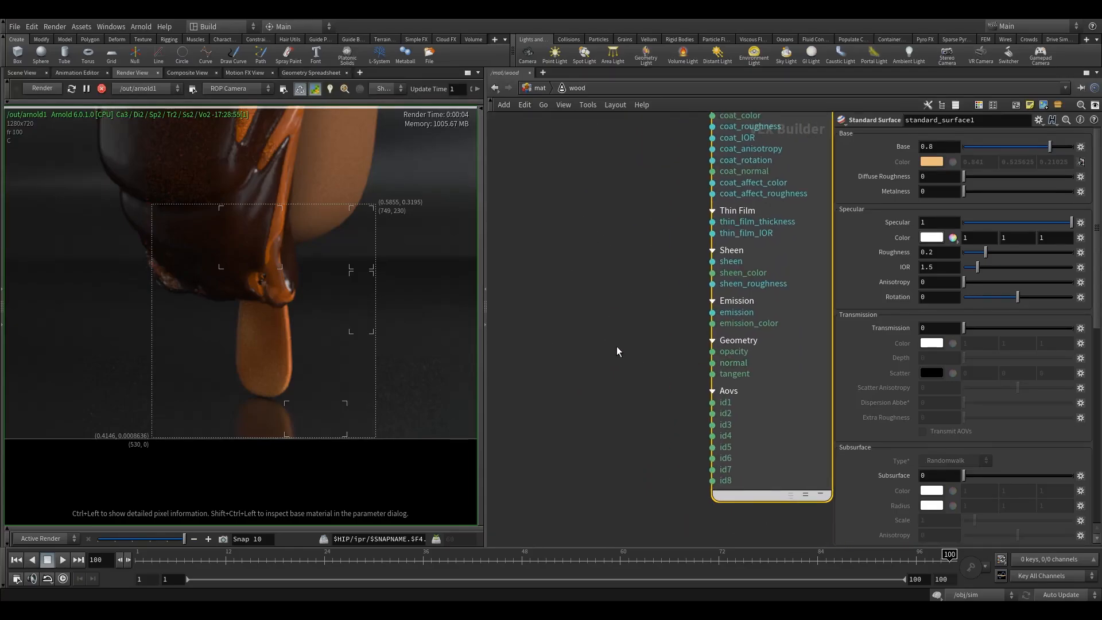
middle_click_drag(629, 326, 669, 340)
scroll(639, 335, "down", 5)
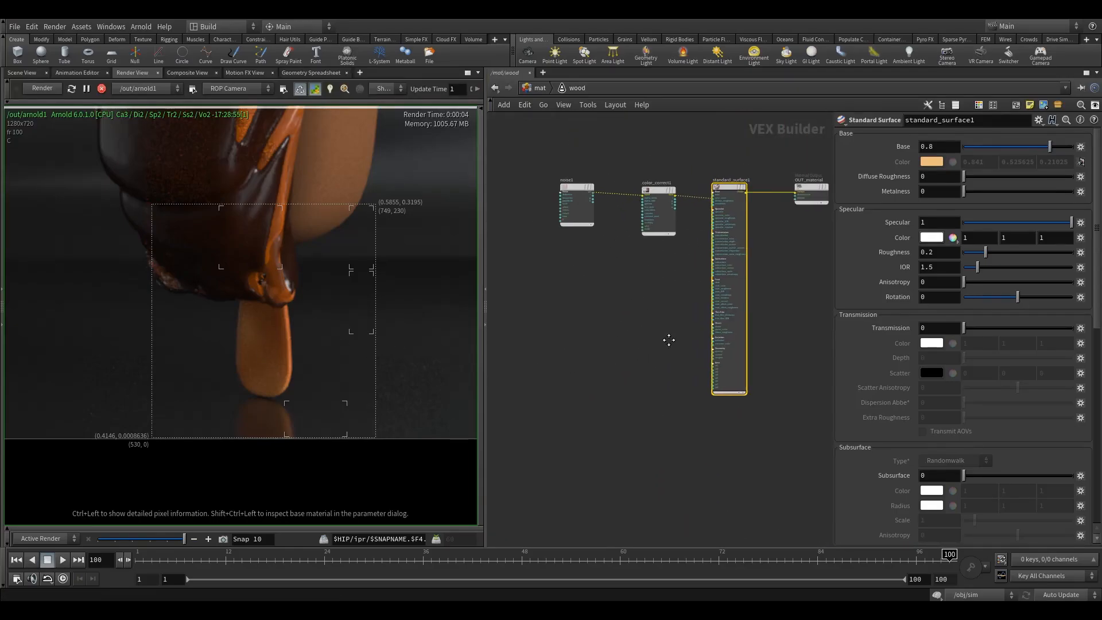
Step: Add a second Noise node below the existing wood nodes and expand it to show all its inputs and outputs
key("Tab")
type("noi")
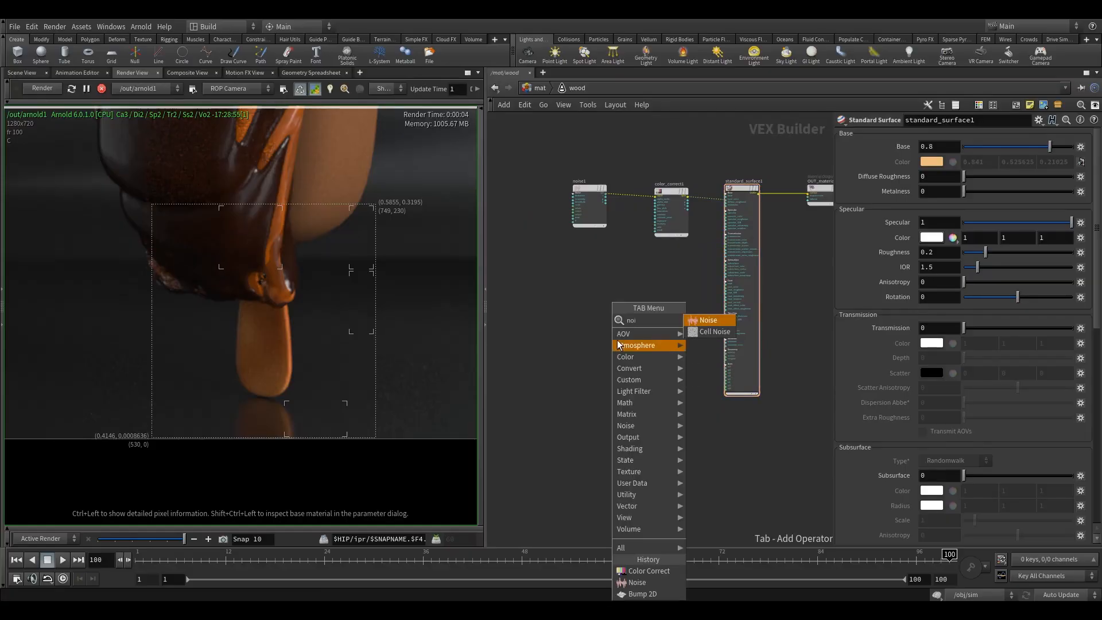
left_click(698, 320)
left_click(580, 354)
scroll(596, 359, "up", 5)
middle_click_drag(557, 361, 590, 350)
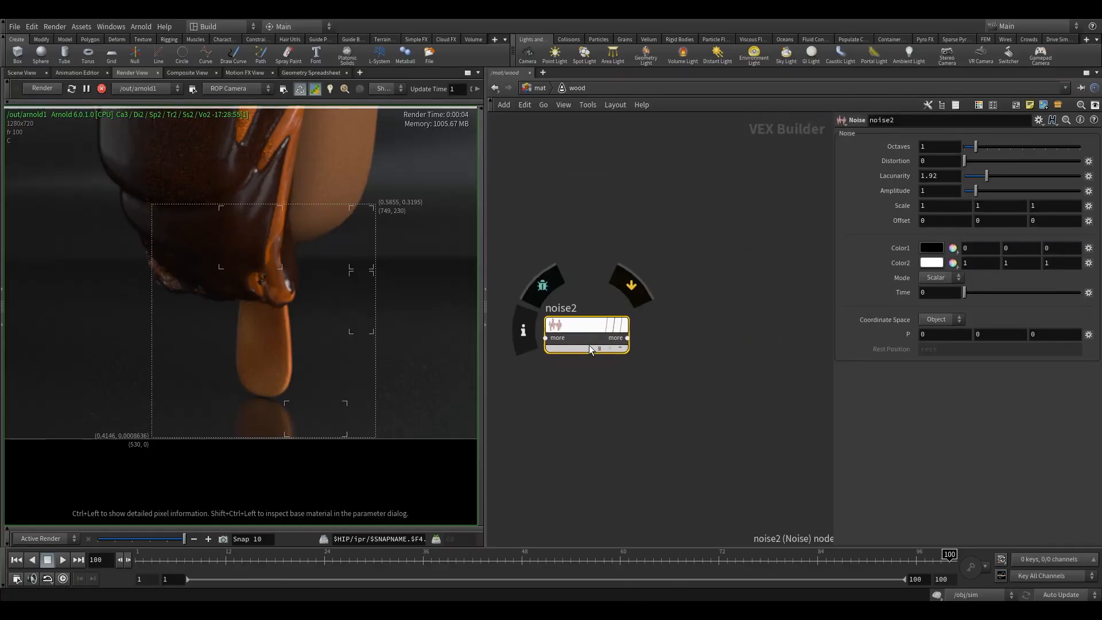
left_click(592, 349)
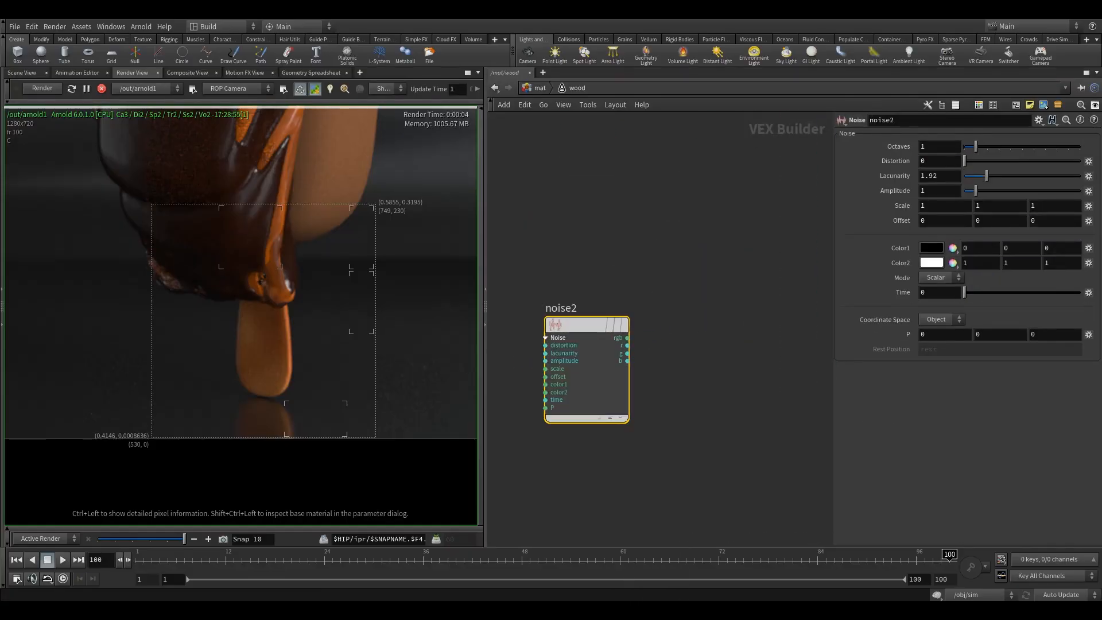
Step: Add a Bump 2D node between the new noise node and the standard surface shader
middle_click_drag(659, 336, 625, 335)
scroll(616, 342, "down", 2)
key("Tab")
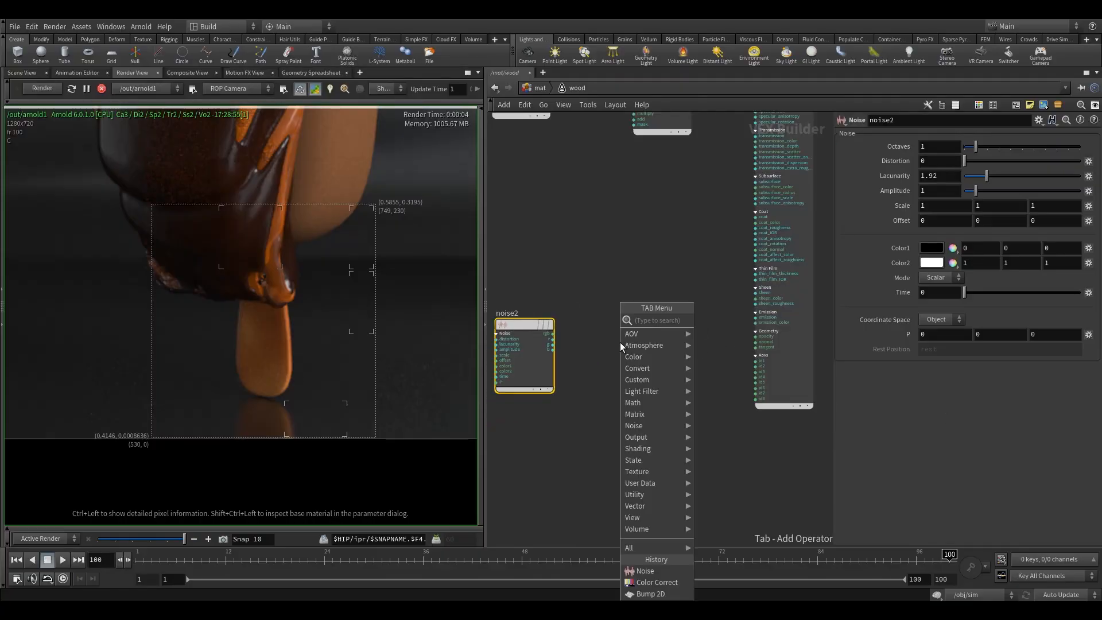
type("bump")
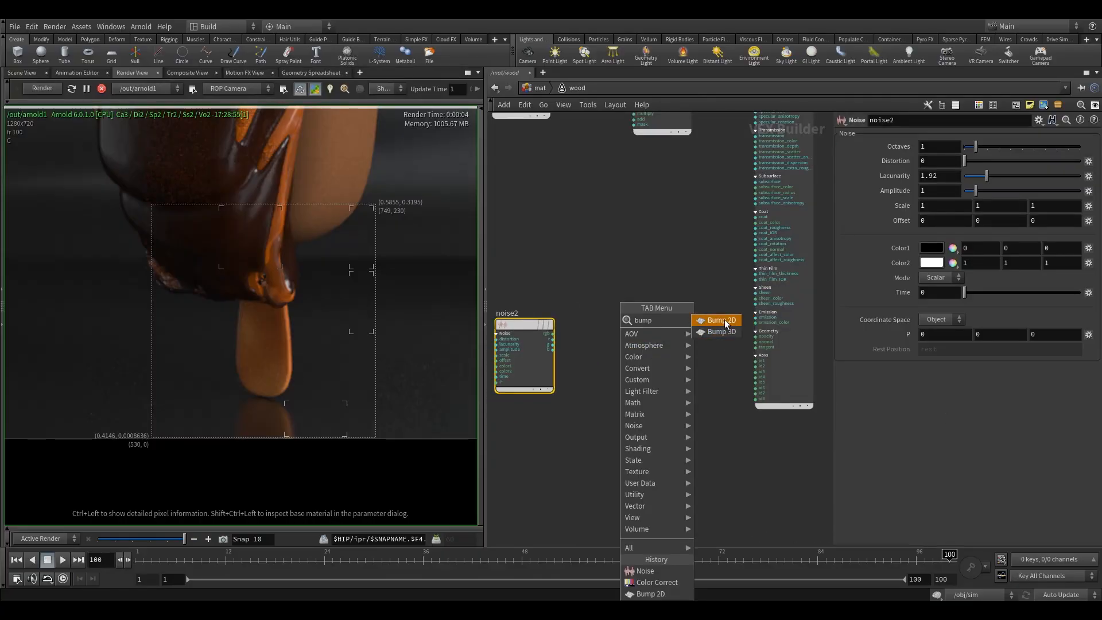
left_click(724, 320)
left_click(645, 326)
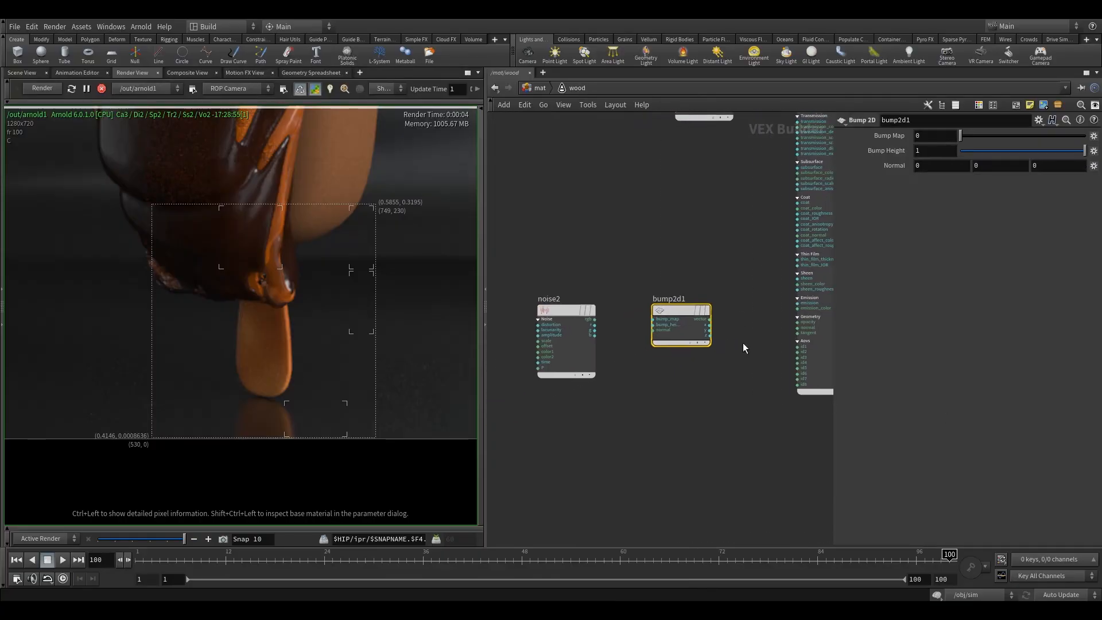
mouse_move(544, 309)
left_click_drag(544, 314, 560, 314)
scroll(610, 337, "up", 3)
middle_click_drag(624, 335, 573, 325)
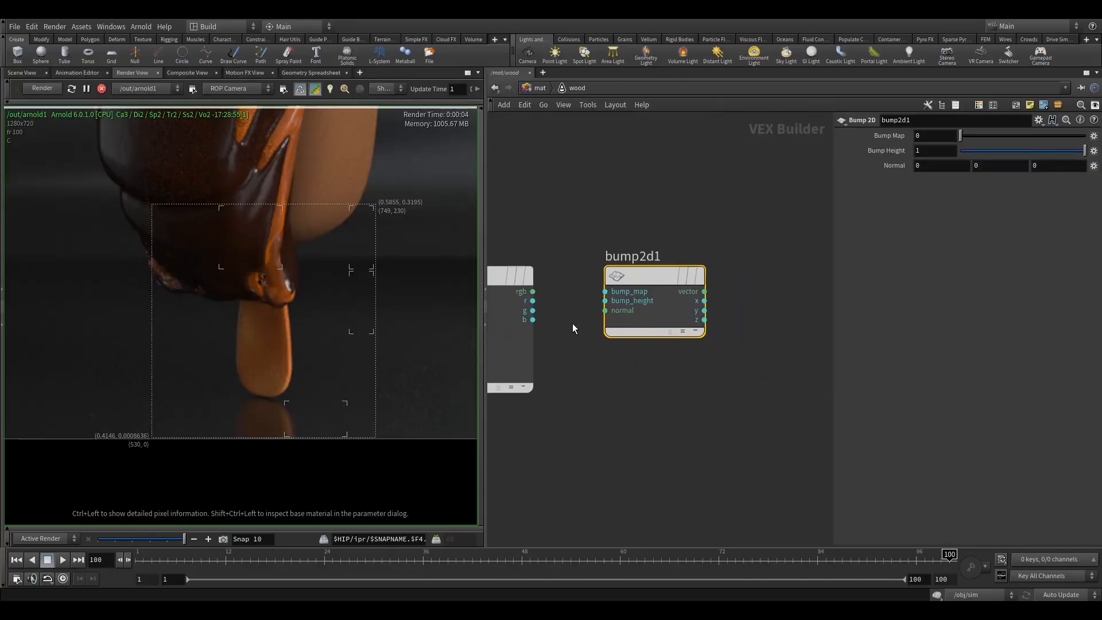
scroll(574, 325, "down", 3)
middle_click_drag(644, 306, 666, 306)
left_click_drag(653, 297, 663, 297)
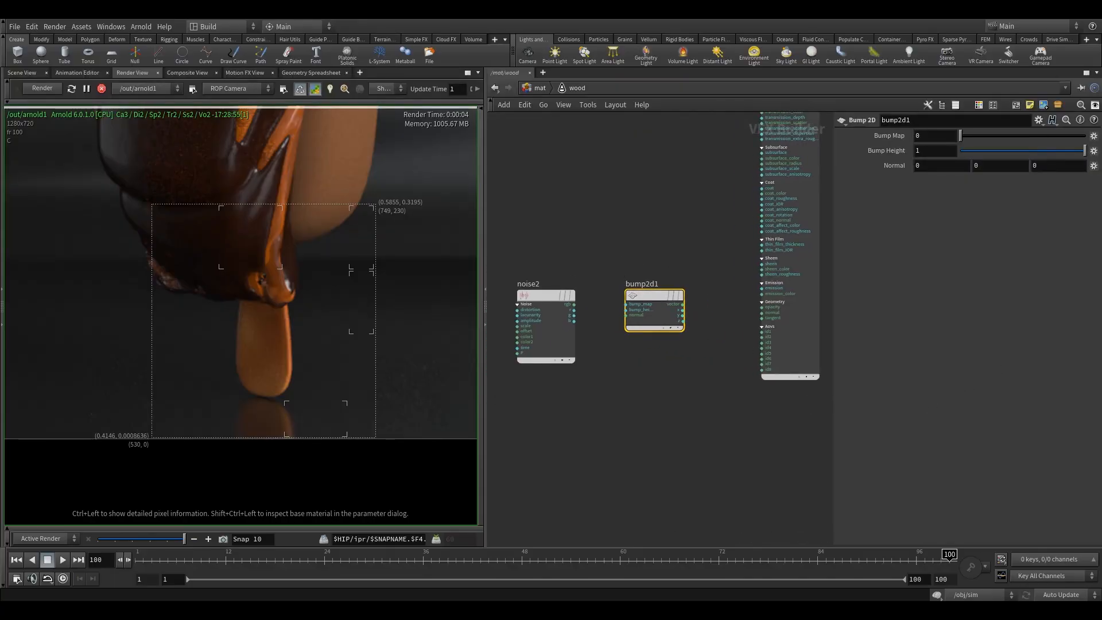
Step: Connect the new noise's b output to the Bump 2D's bump_map and the bump's vector output to the standard surface's normal input
scroll(581, 314, "up", 2)
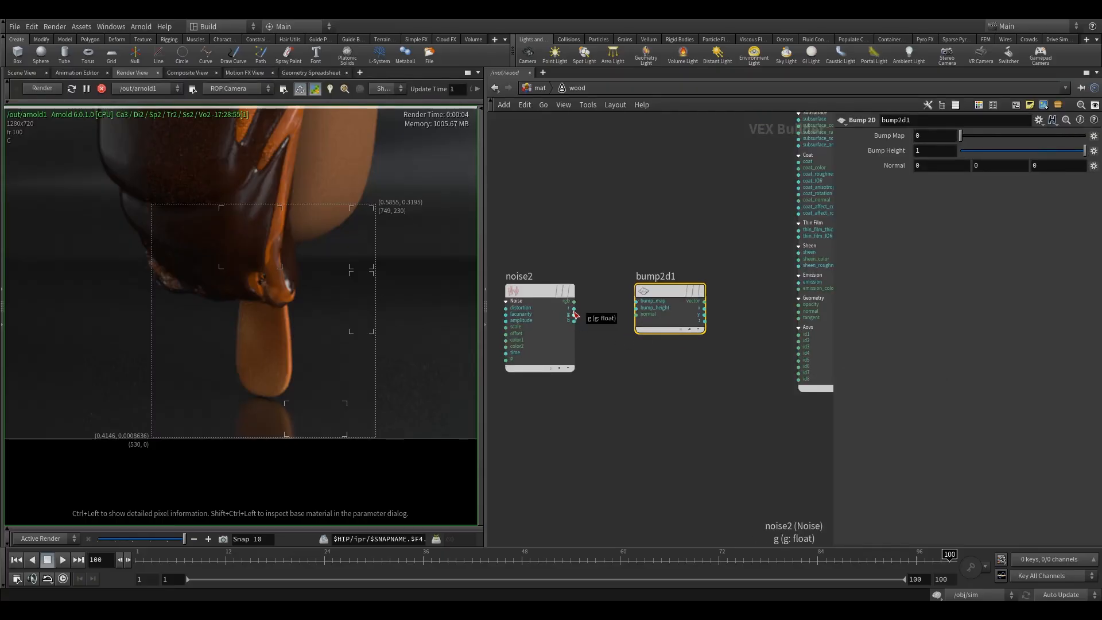
mouse_move(574, 319)
left_mouse_down()
mouse_move(631, 321)
mouse_move(637, 301)
left_mouse_up()
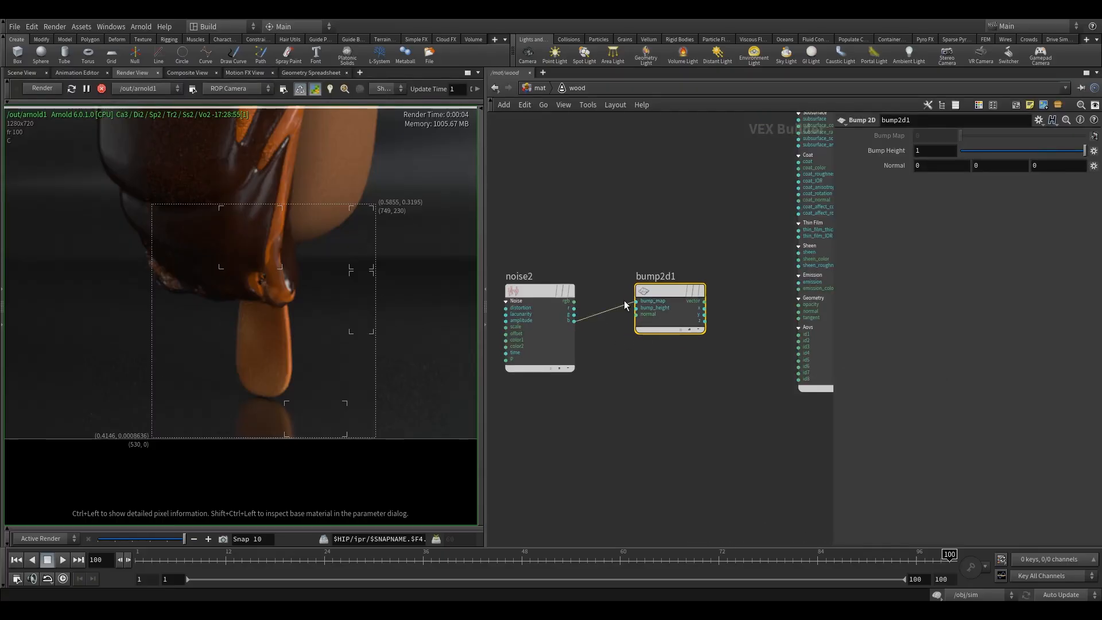
scroll(575, 313, "up", 1)
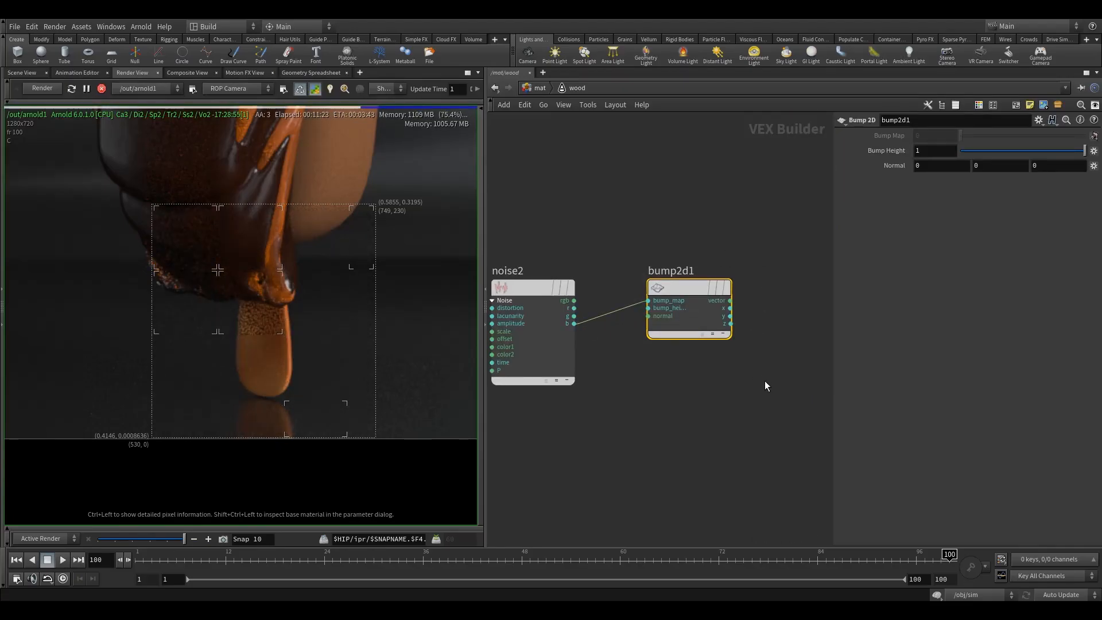
middle_click_drag(716, 414, 597, 372)
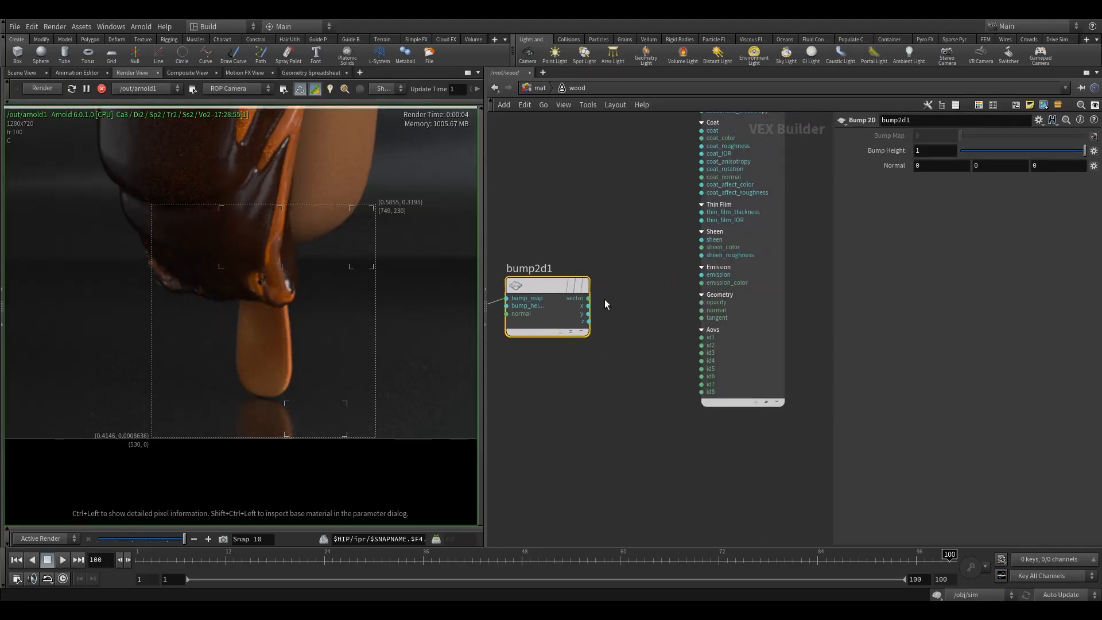
left_click(701, 309)
middle_click_drag(632, 270, 726, 283)
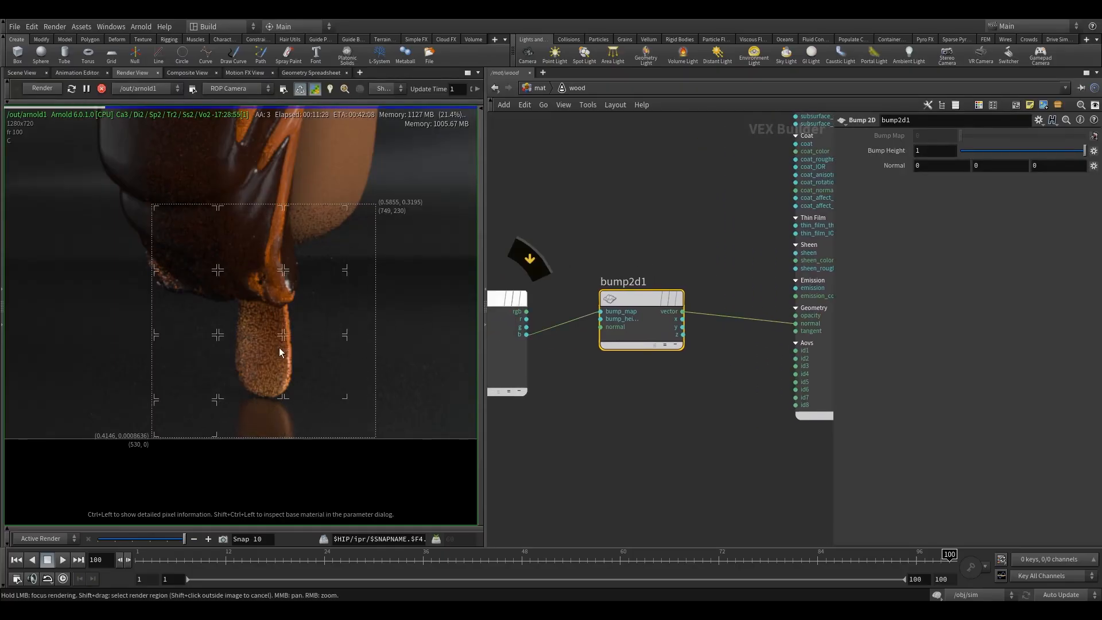
Step: Set the octaves of the noise feeding the bump to 10
middle_click_drag(569, 202, 611, 236)
left_click(570, 326)
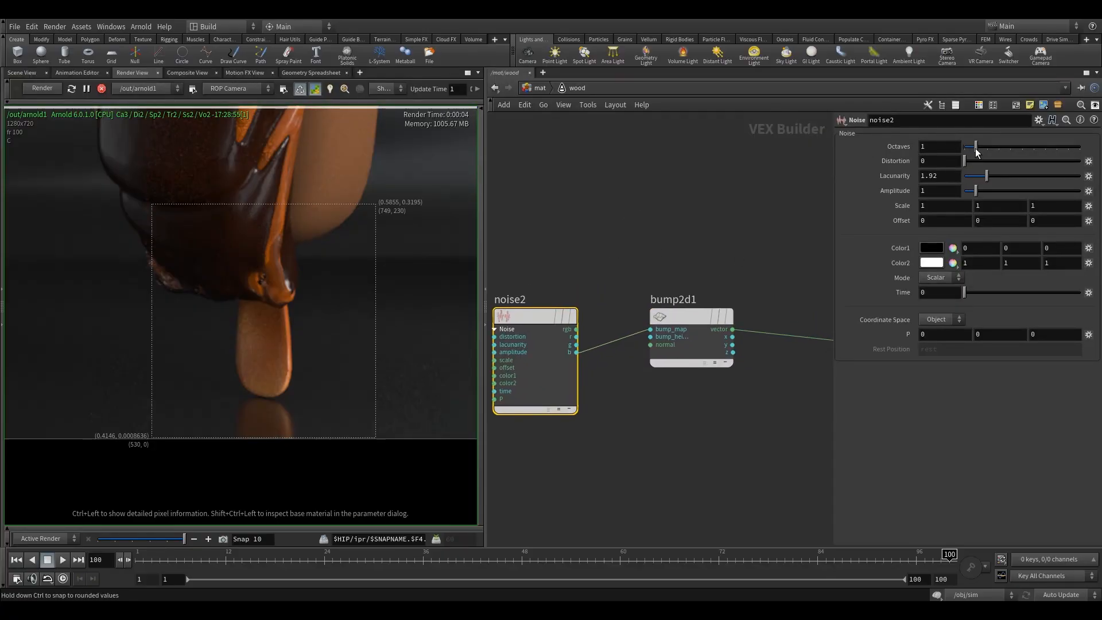
left_click_drag(976, 147, 1081, 147)
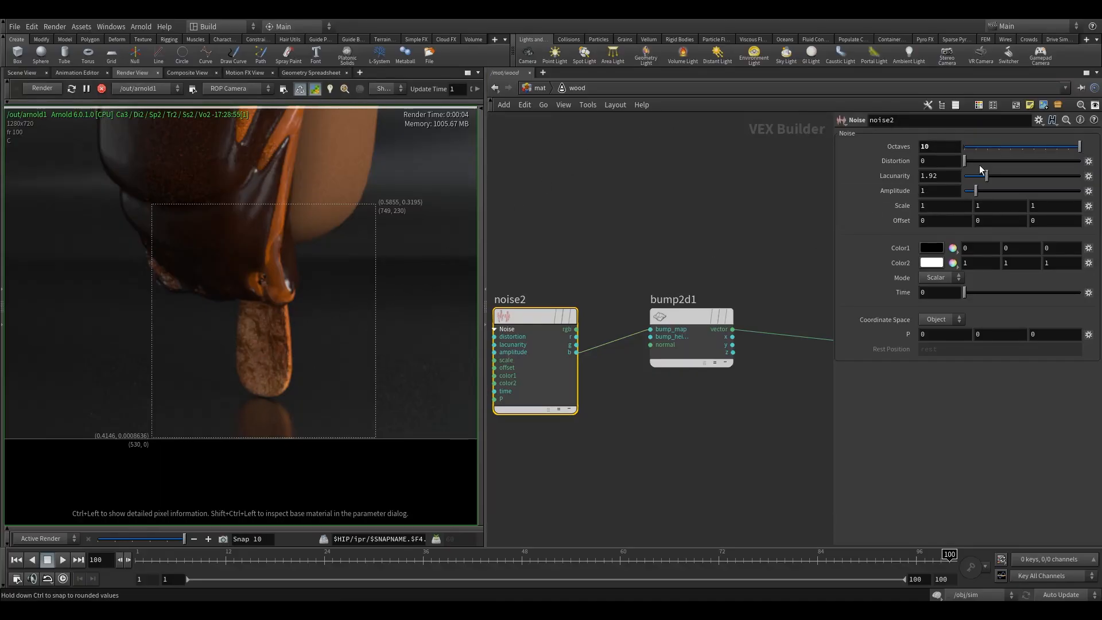
Step: Stretch the bump noise by setting its third scale value to 20 and its second to 4
left_click_drag(1068, 205, 617, 184)
type("20")
key("Return")
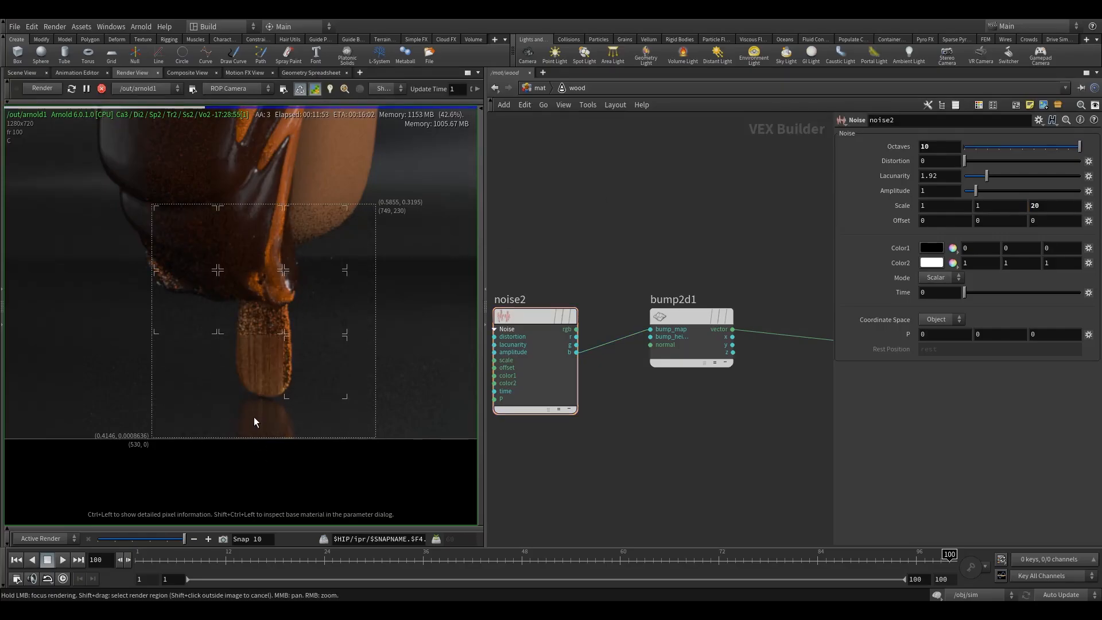
left_click_drag(997, 206, 722, 216)
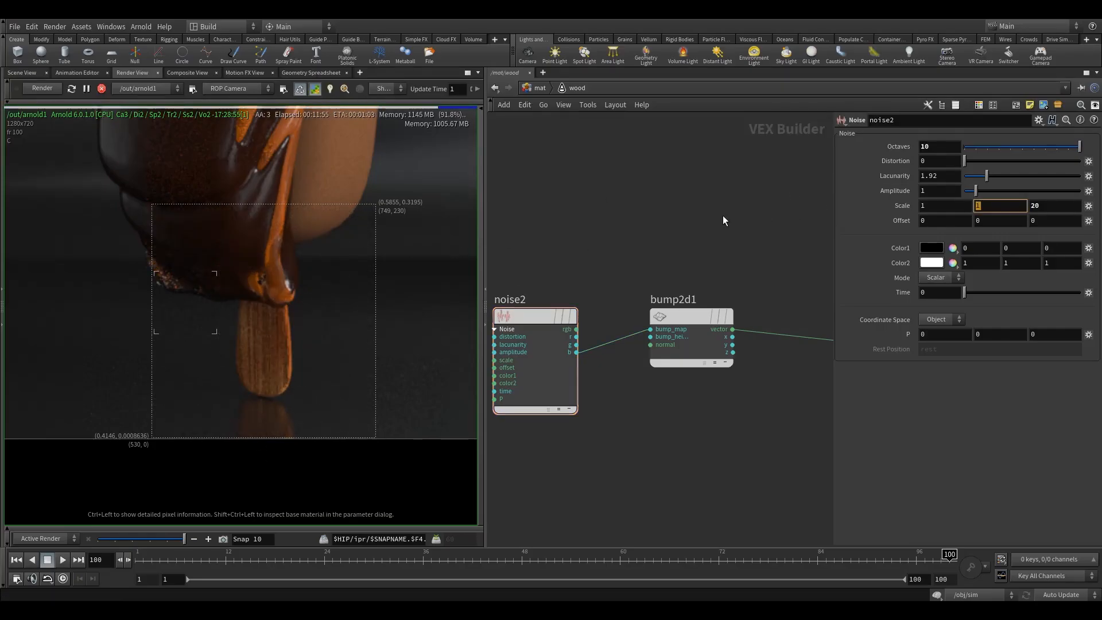
type("4")
key("Return")
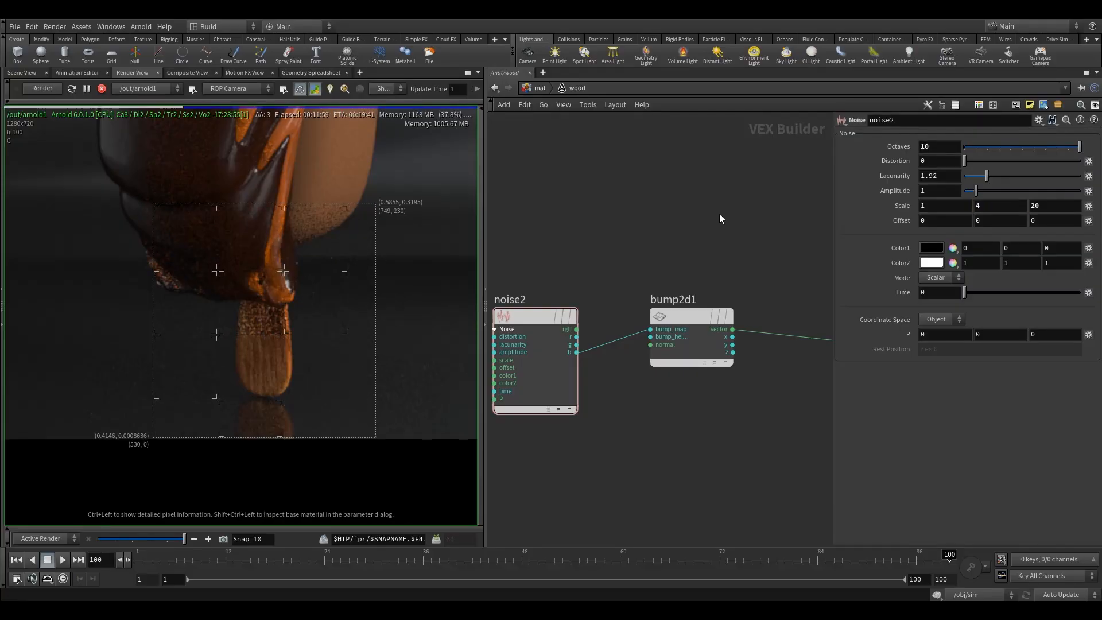
Step: Set the Bump 2D node's bump height to 0.0095
middle_click_drag(679, 219, 692, 226)
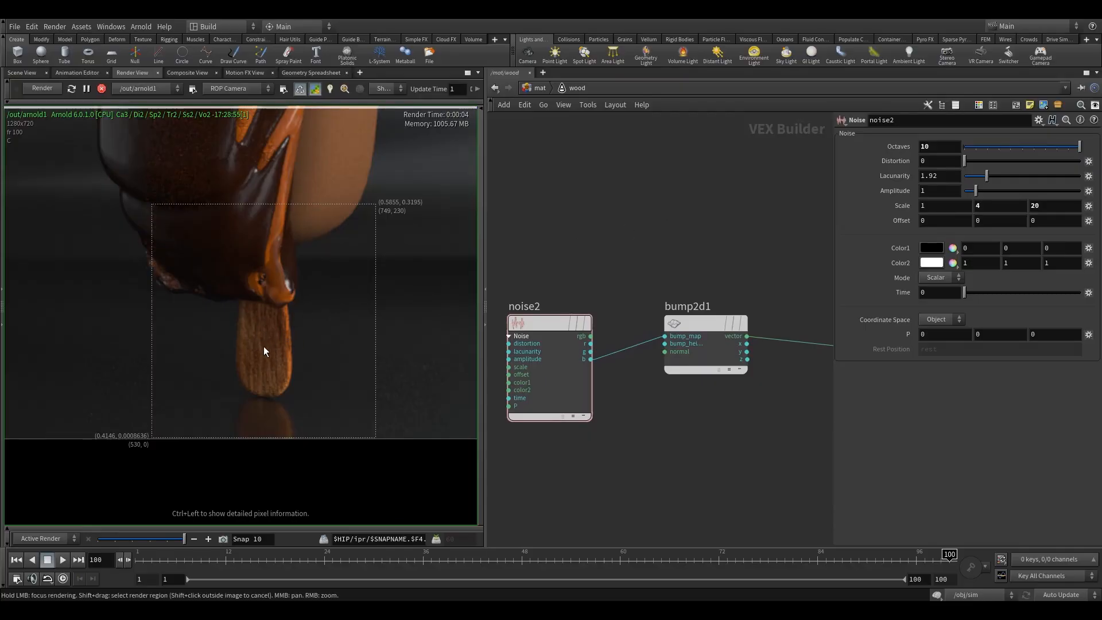
right_click_drag(280, 326, 239, 381)
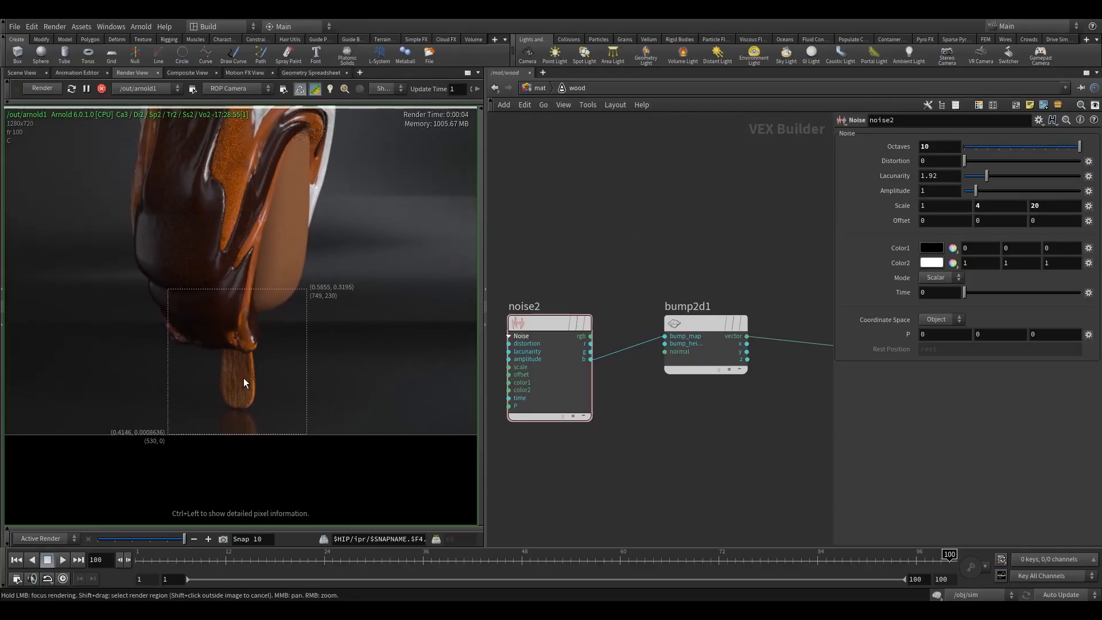
left_click(705, 345)
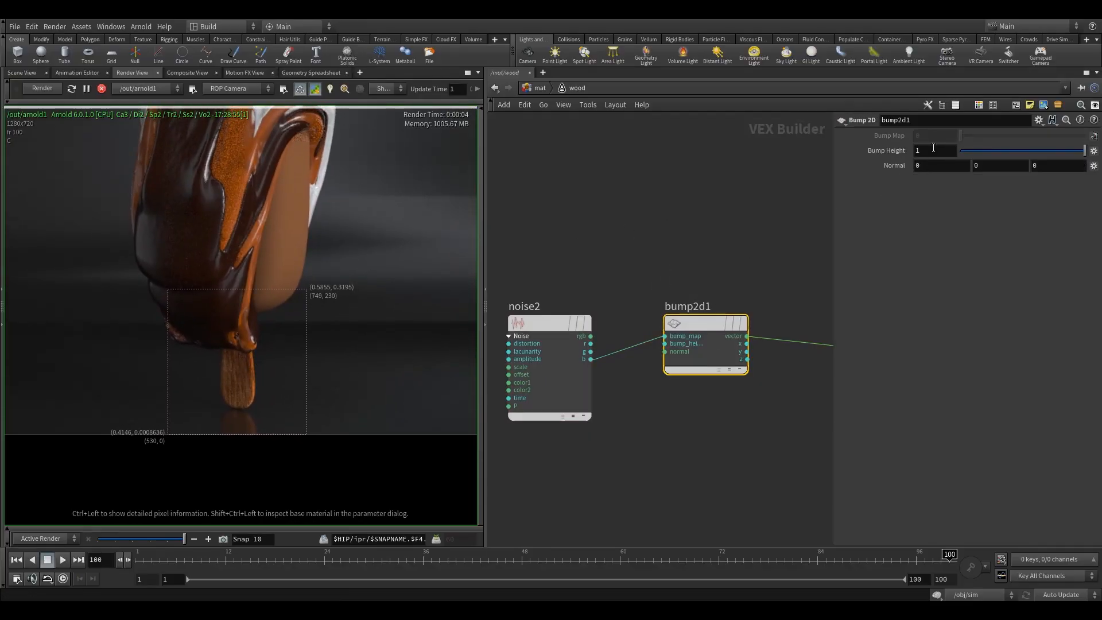
left_click(935, 151)
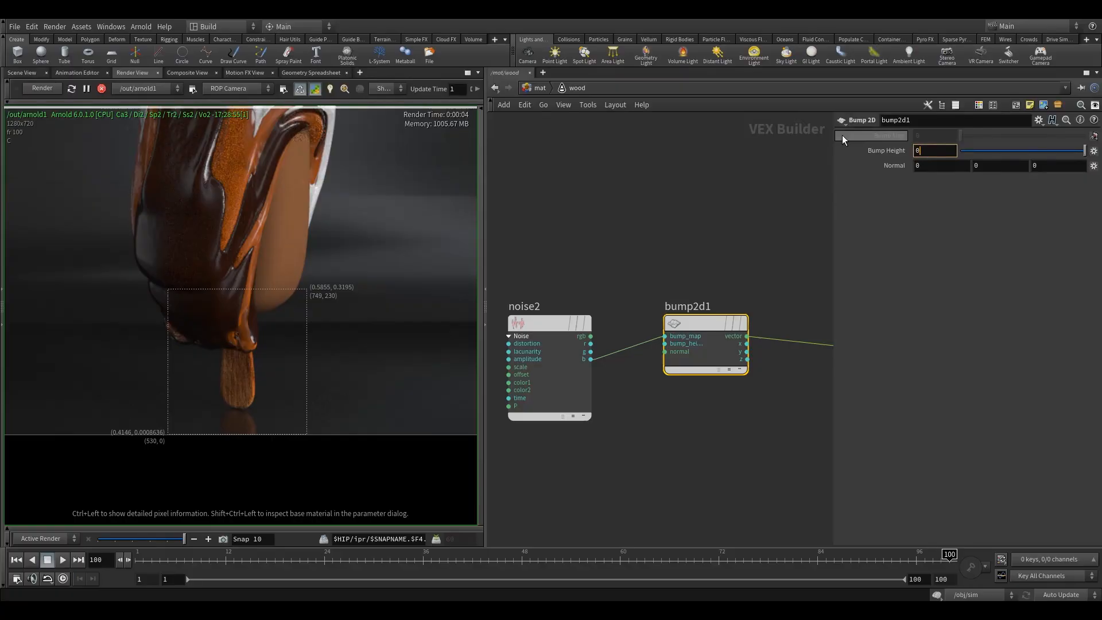
left_click(683, 198)
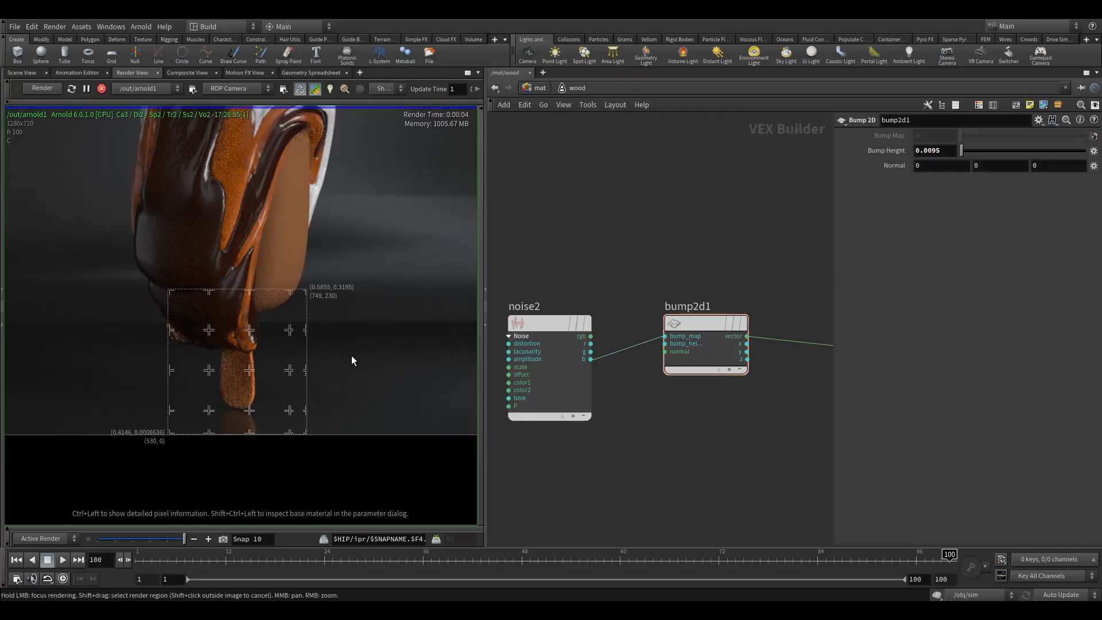
Step: Set the specular roughness of the wood's standard surface shader to 0.75
middle_click_drag(713, 241, 675, 264)
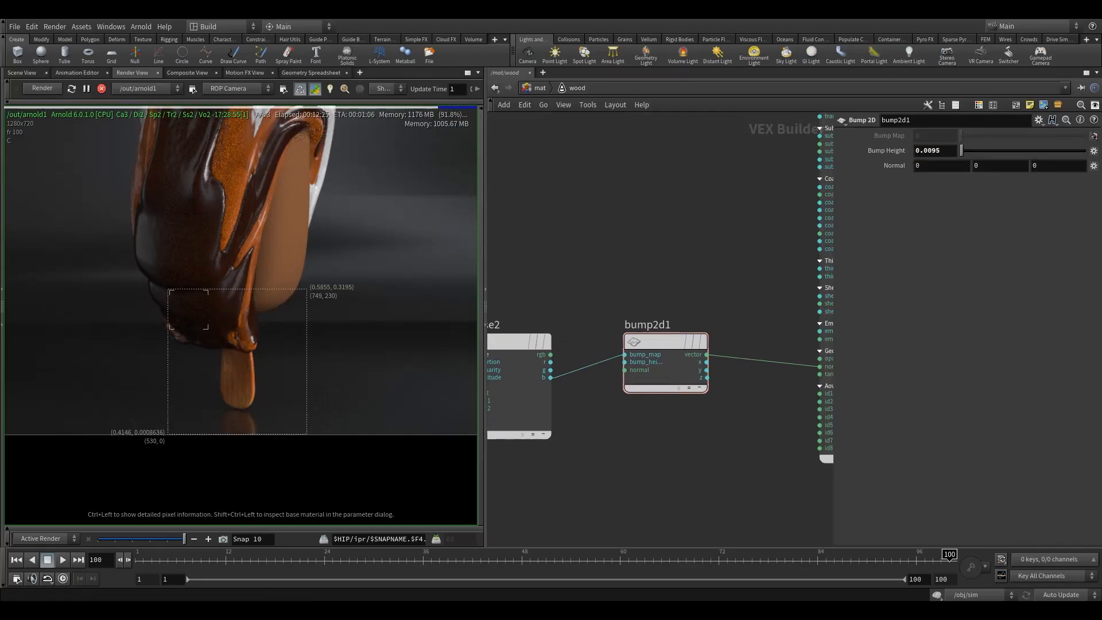
middle_click_drag(725, 242, 574, 358)
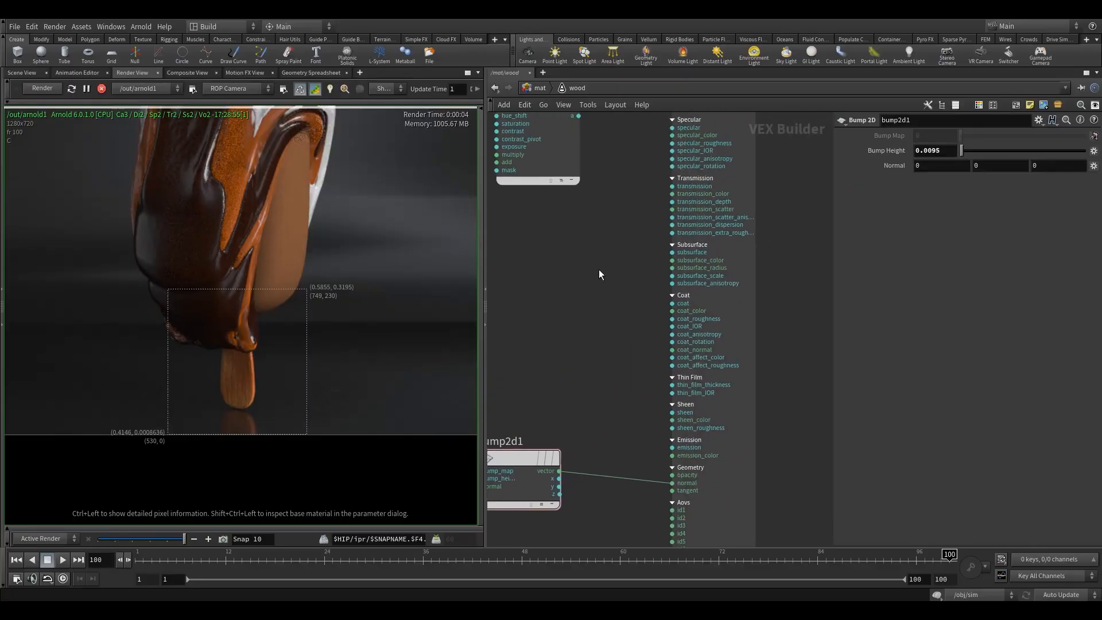
middle_click_drag(598, 270, 589, 395)
left_click(701, 192)
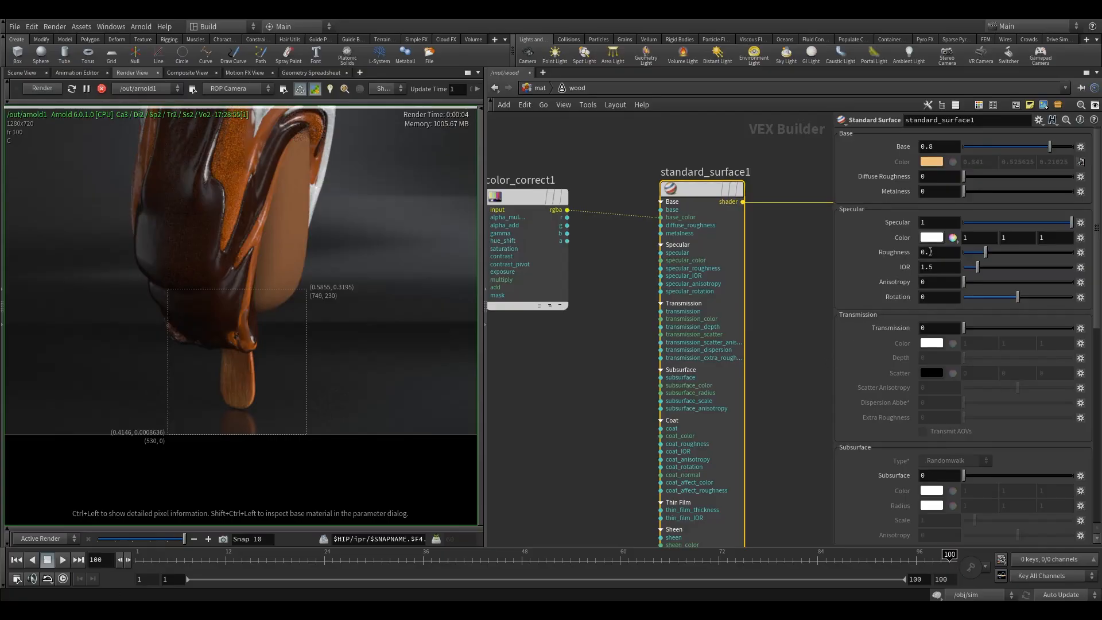
double_click(929, 252)
type("75")
key("Return")
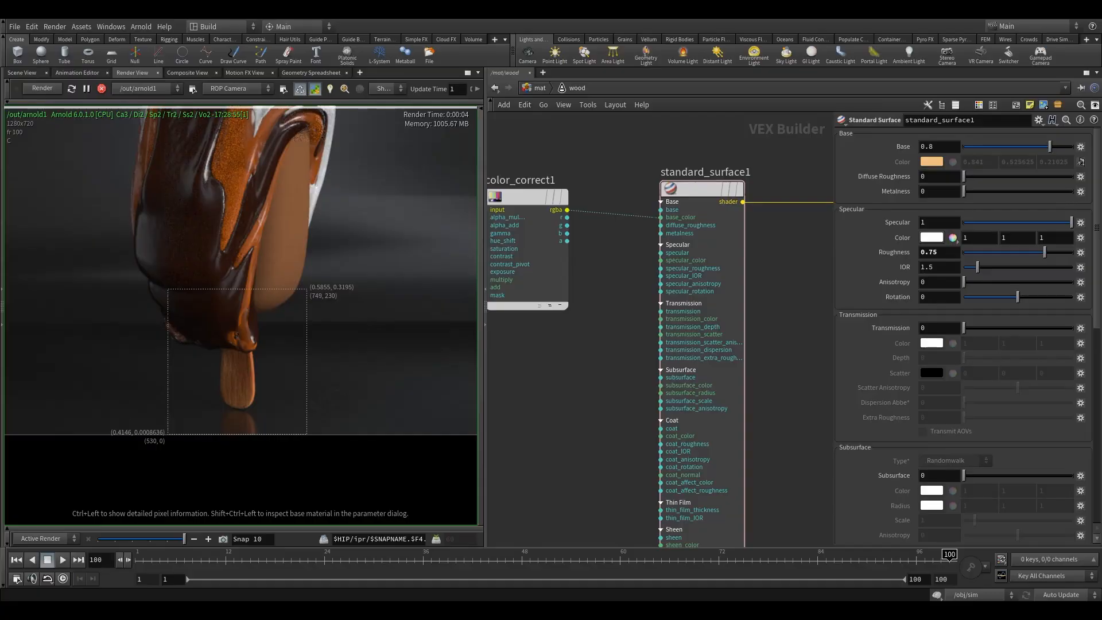
Step: Store a snapshot of the current render and compare it with Snap 9
middle_click_drag(253, 327, 292, 405)
scroll(292, 362, "down", 3)
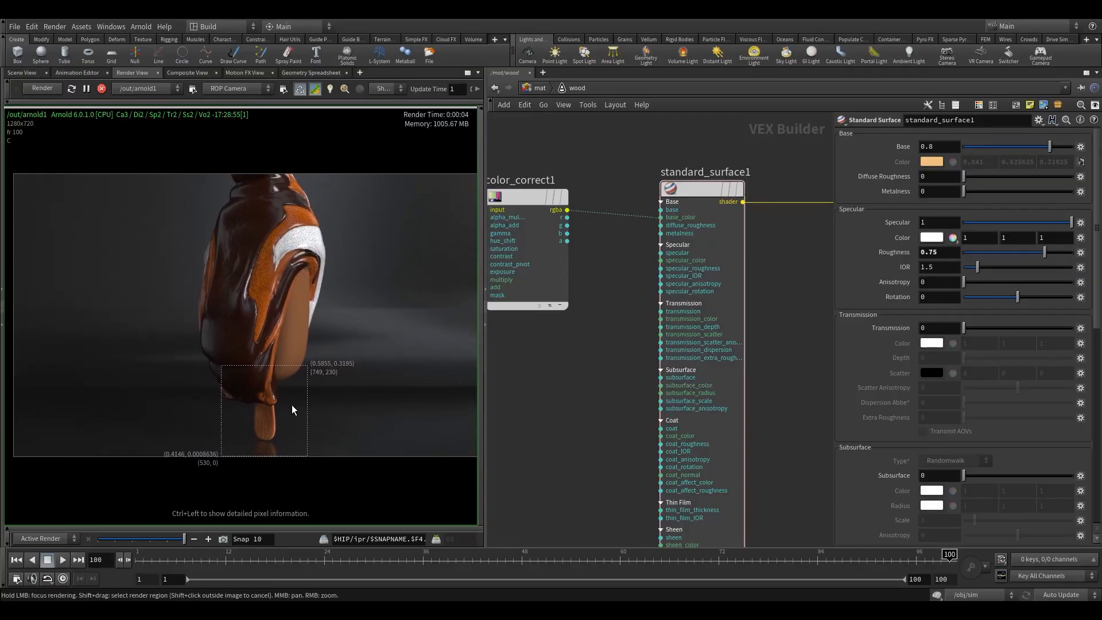
left_click(222, 539)
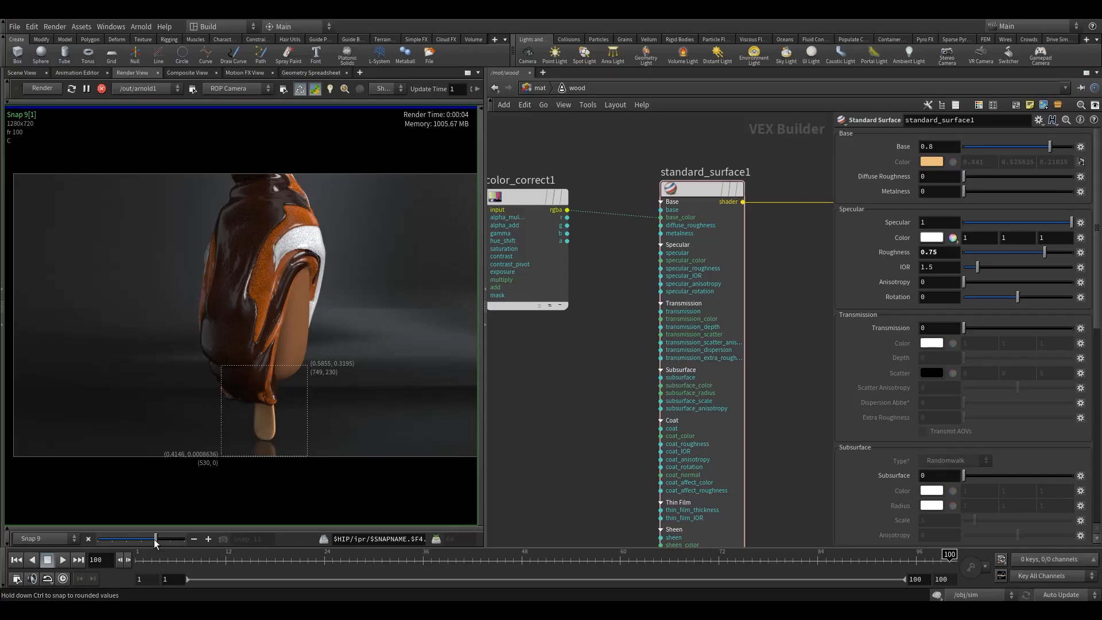
Step: Return to the mat level and enter the back_drop material's network
middle_click_drag(609, 300, 590, 350)
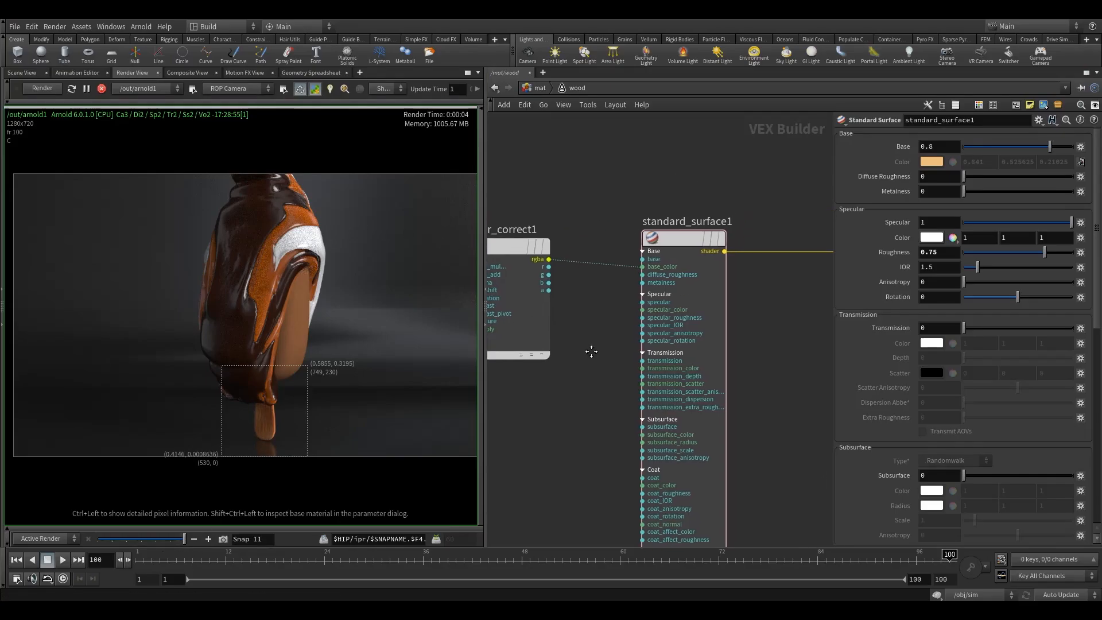
left_click(593, 268)
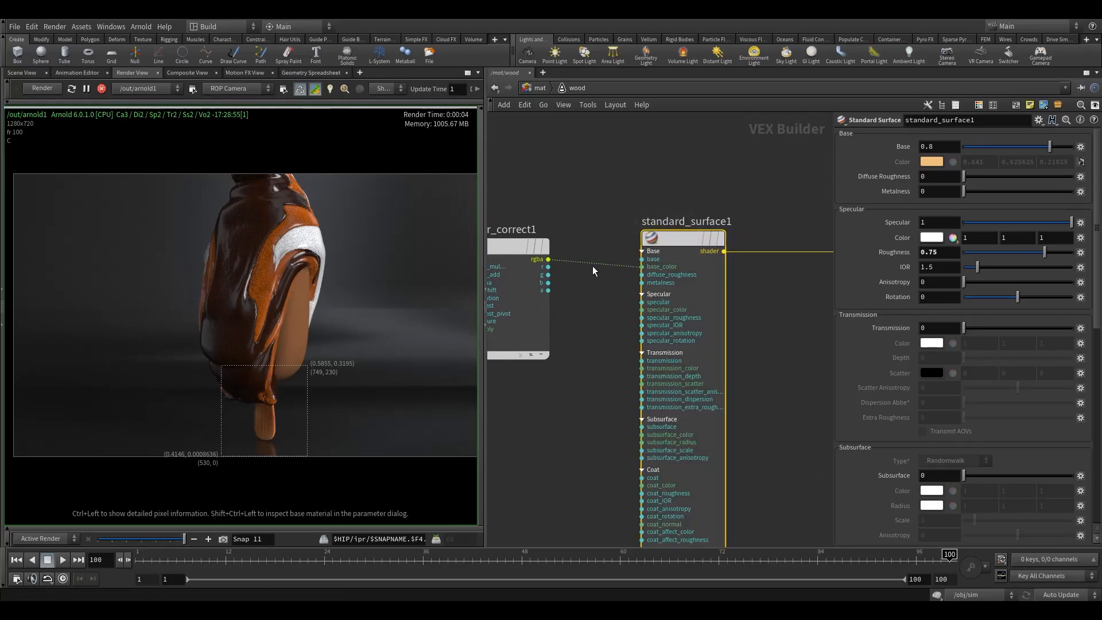
left_click(541, 89)
double_click(617, 333)
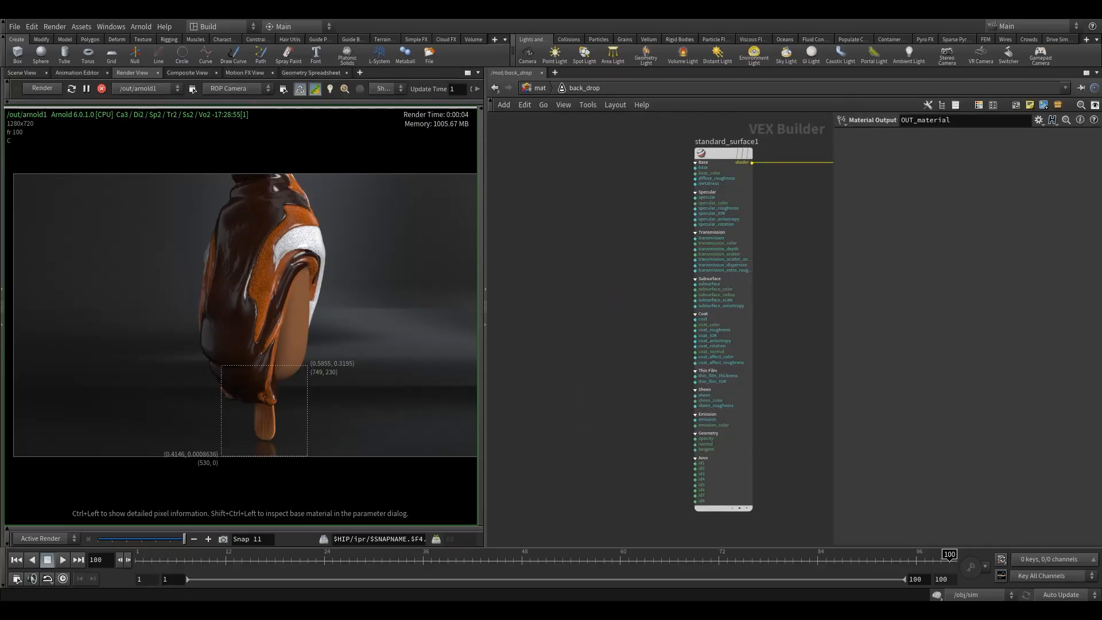
Step: Redraw the render region so that it covers the whole camera frame
middle_click_drag(773, 286, 719, 319)
scroll(352, 310, "down", 3)
middle_click_drag(352, 310, 314, 310)
left_click_drag(42, 156, 458, 449, "shift")
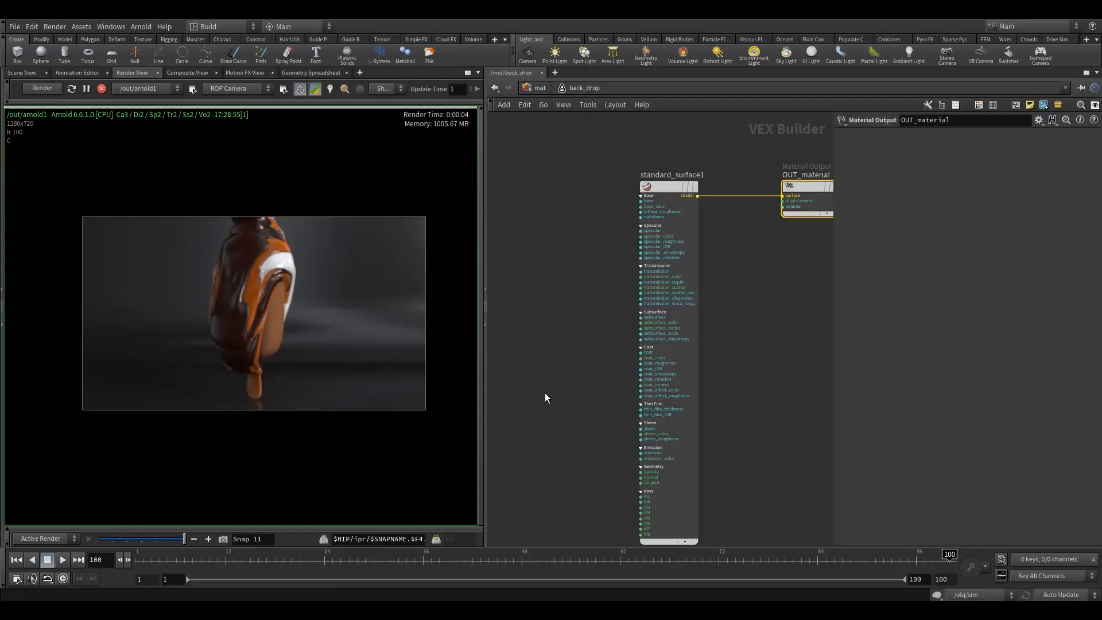
Step: Select the backdrop's standard surface shader and widen the area showing its parameters
middle_click_drag(776, 277, 685, 327)
left_click_drag(535, 214, 614, 317)
middle_click_drag(685, 325, 762, 332)
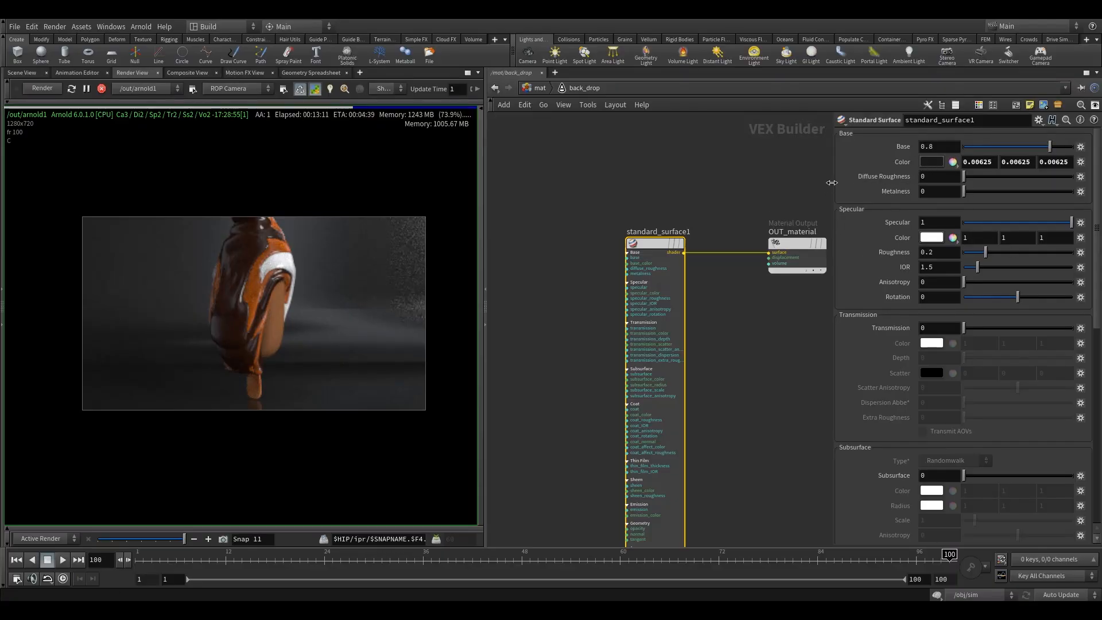
left_click_drag(834, 183, 734, 181)
middle_click_drag(700, 180, 615, 198)
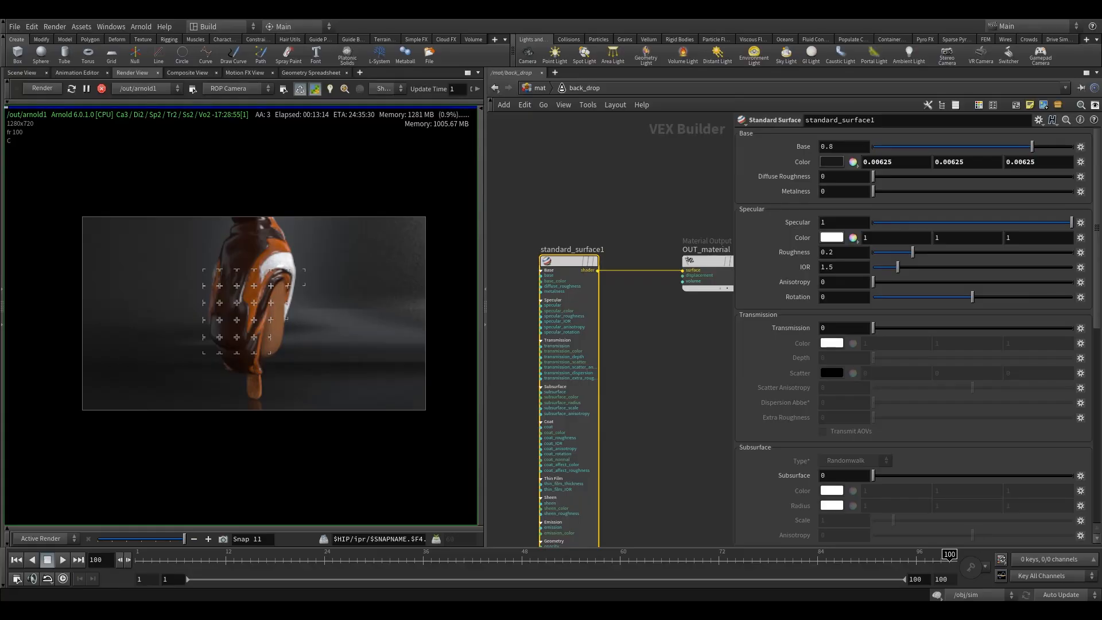
Step: Set the red component of the backdrop shader's base color to 0.0104944
left_click_drag(875, 162, 898, 162)
key("BackSpace")
type(".01")
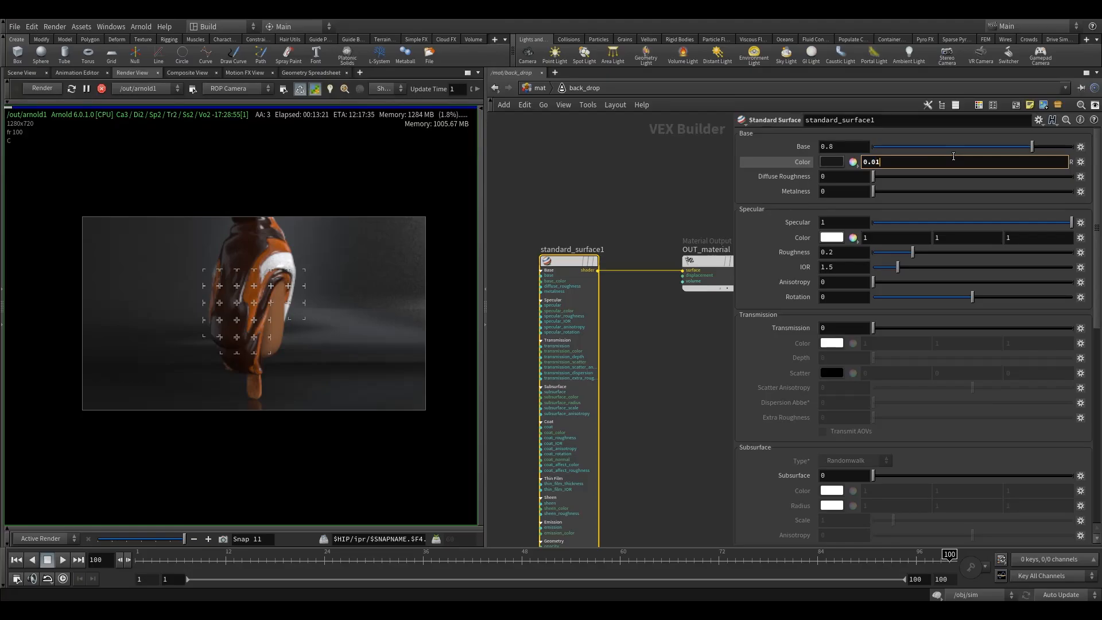
type("04944")
key("Tab")
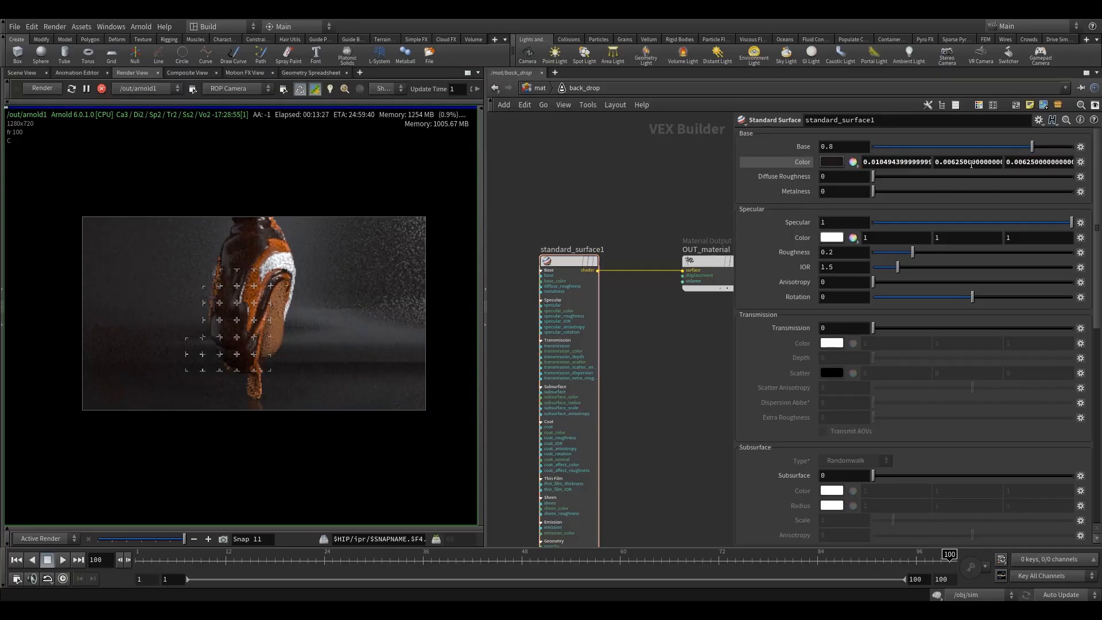
Step: Set the green component of the backdrop shader's base color to 0.000174917
left_click_drag(991, 161, 879, 163)
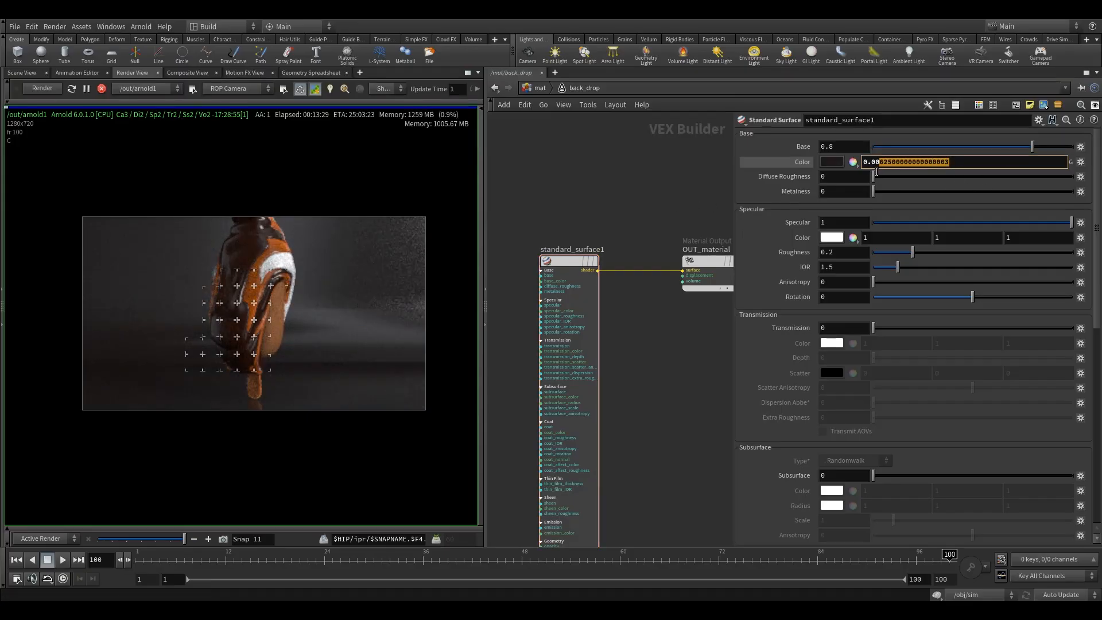
type("0")
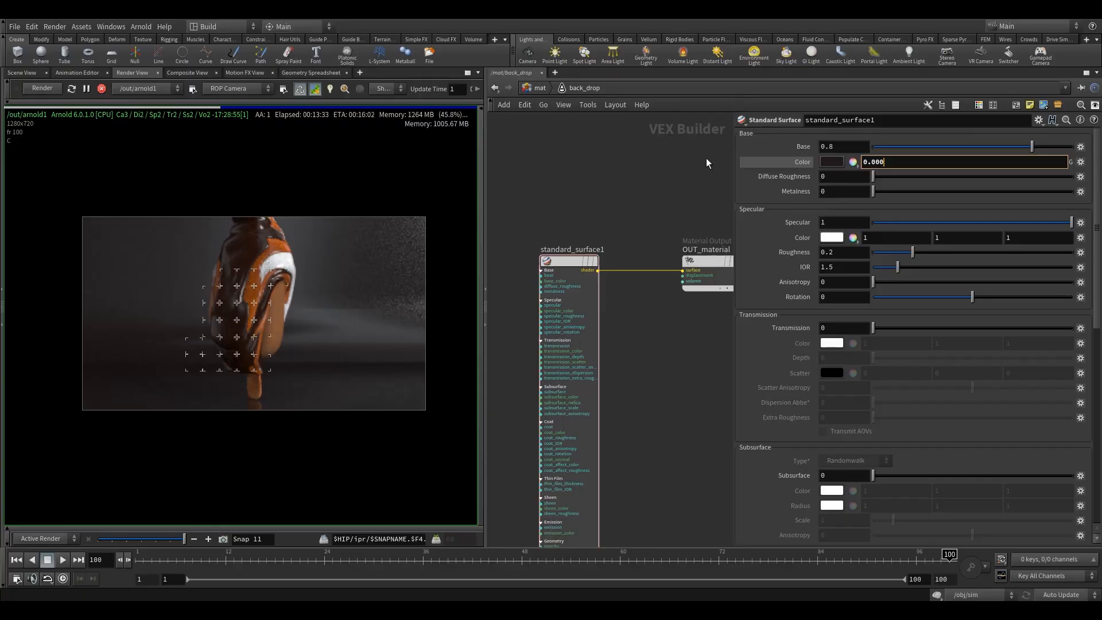
type("17")
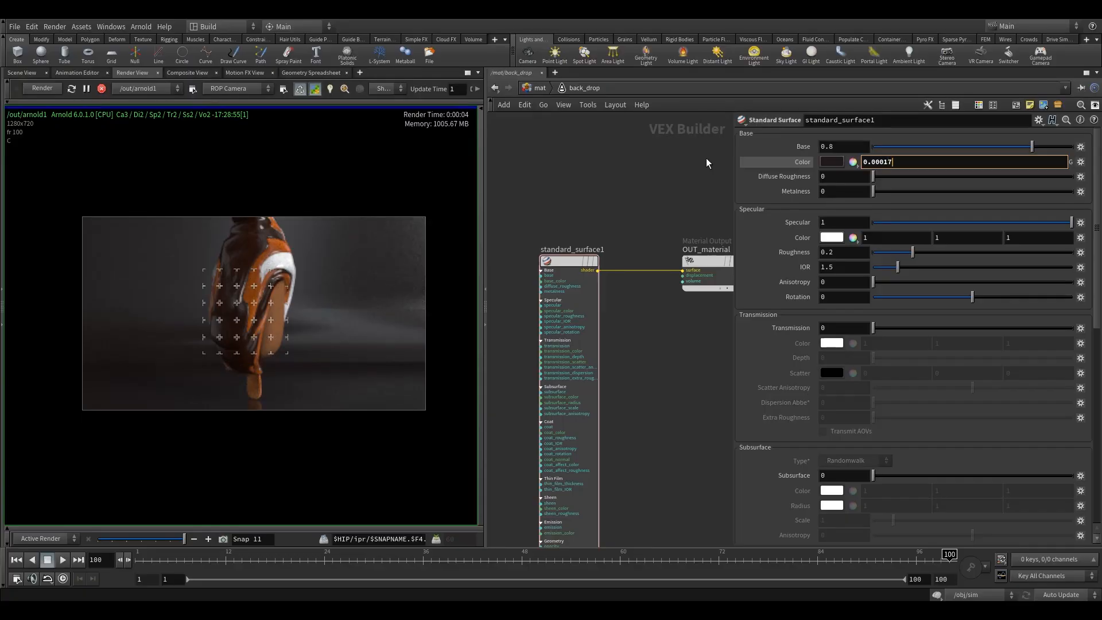
type("4917")
key("Return")
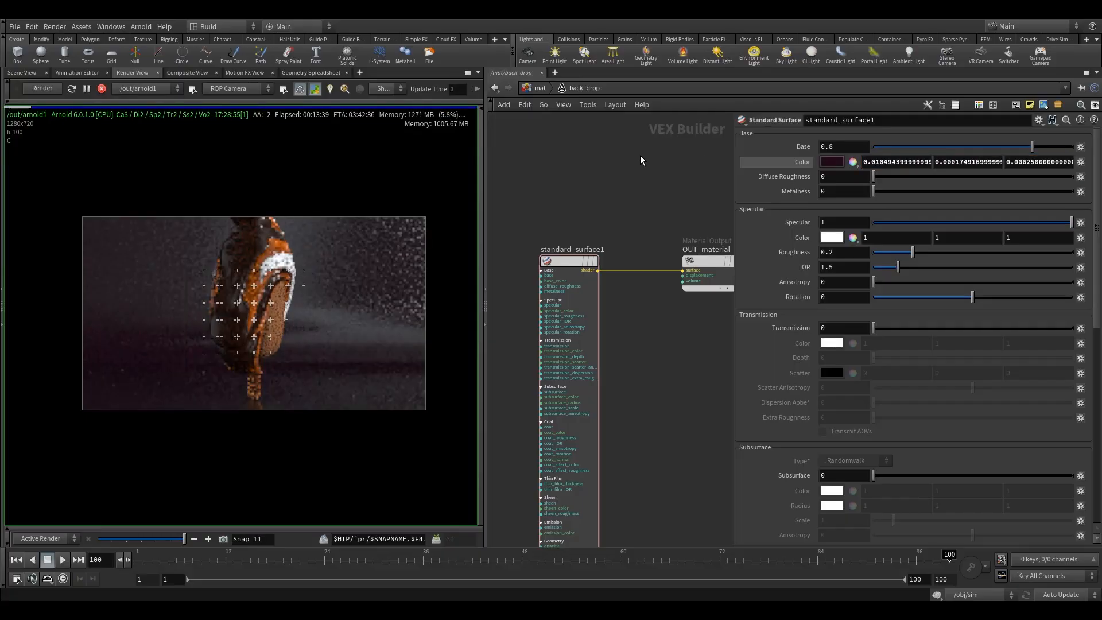
Step: Set the blue component of the backdrop's base color to 0 and look through the shader's remaining parameters
middle_click_drag(638, 177, 627, 195)
left_click(1052, 162)
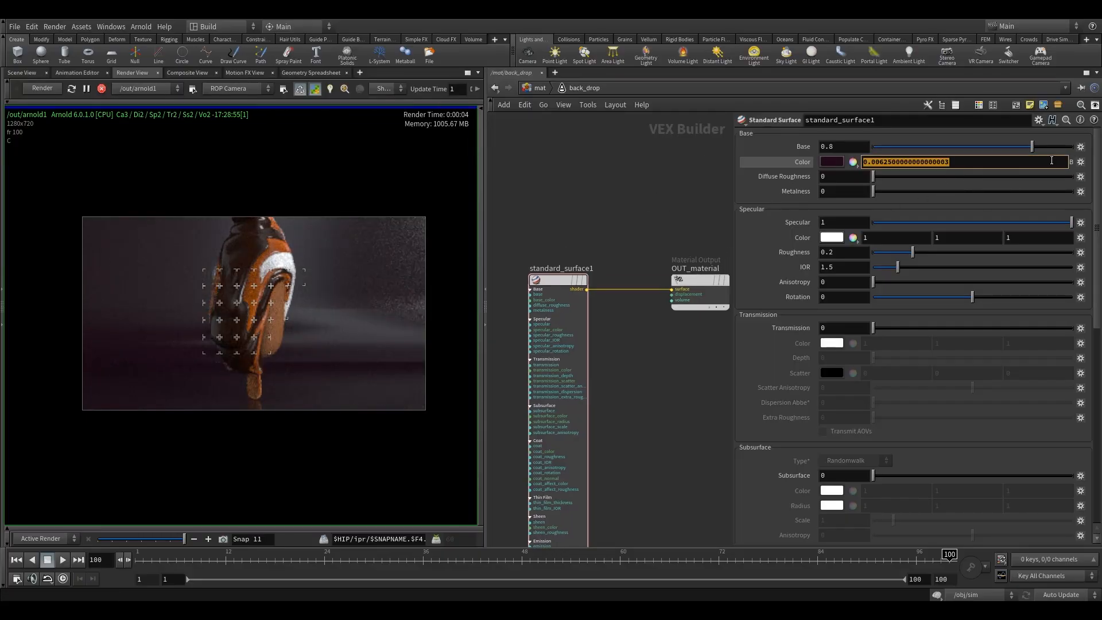
type("0")
key("Return")
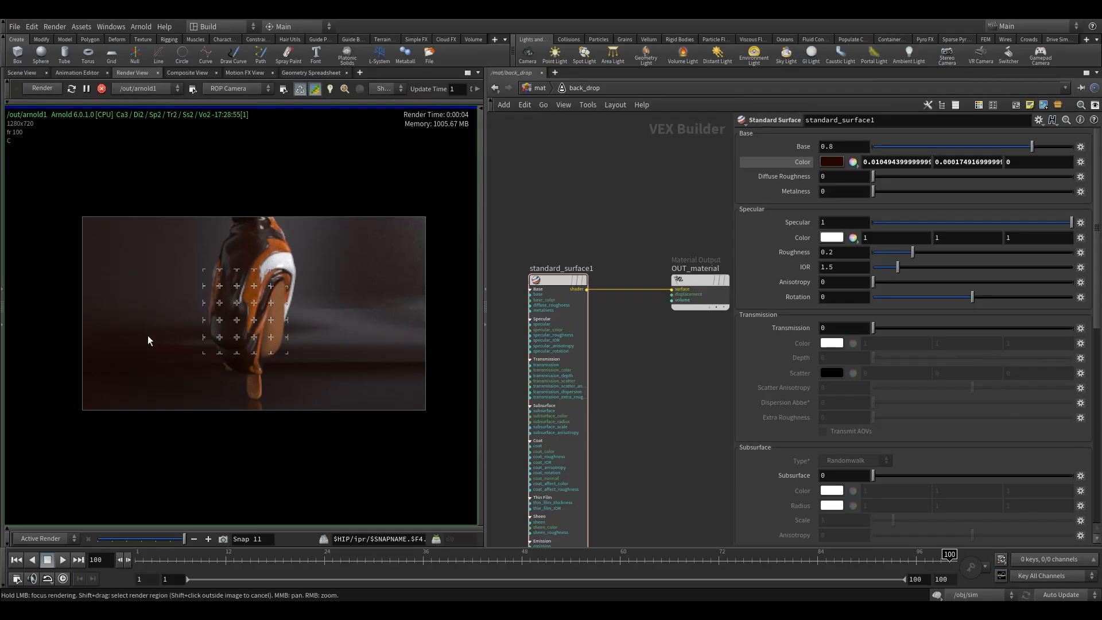
scroll(925, 302, "down", 8)
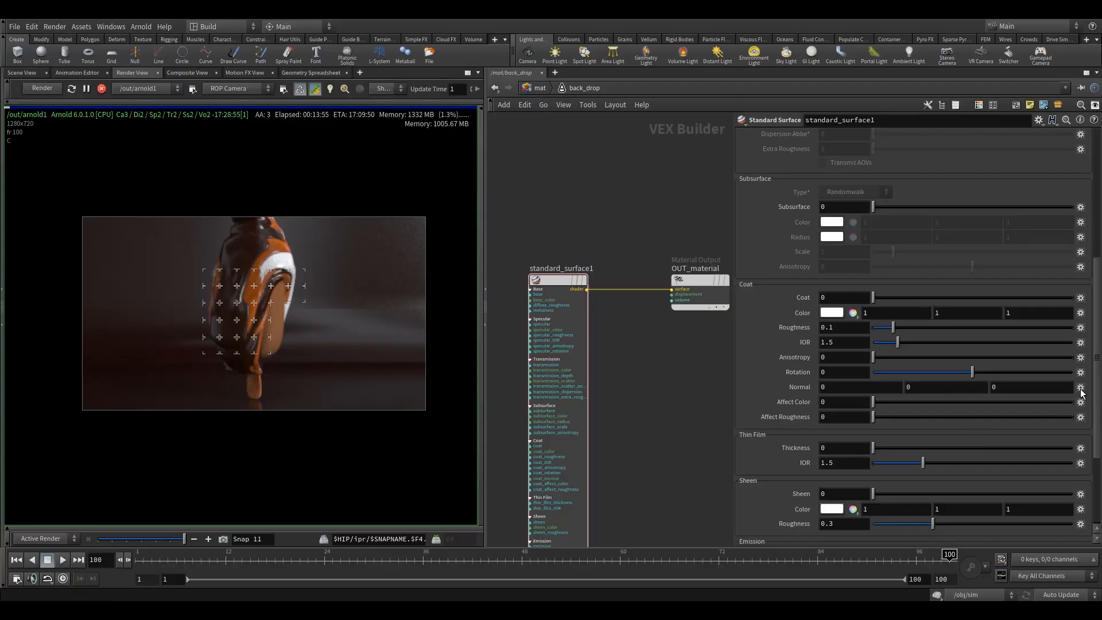
left_click_drag(1096, 368, 1047, 236)
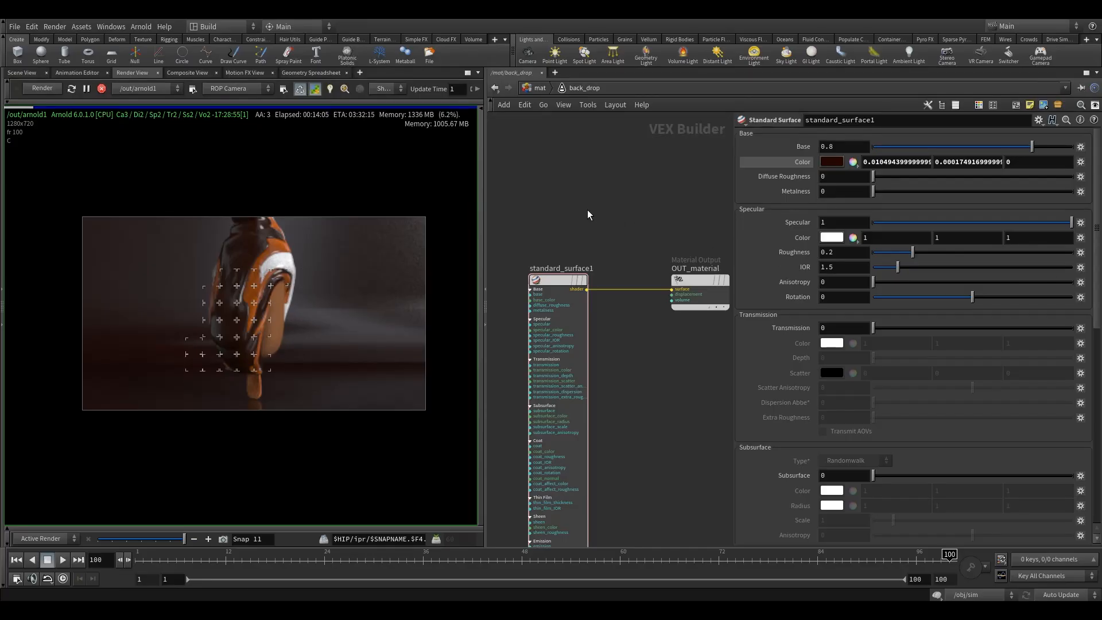
Step: Return to the mat level with all materials in view and inspect the ice cream bar up close in the render
left_click(540, 89)
scroll(555, 344, "down", 2)
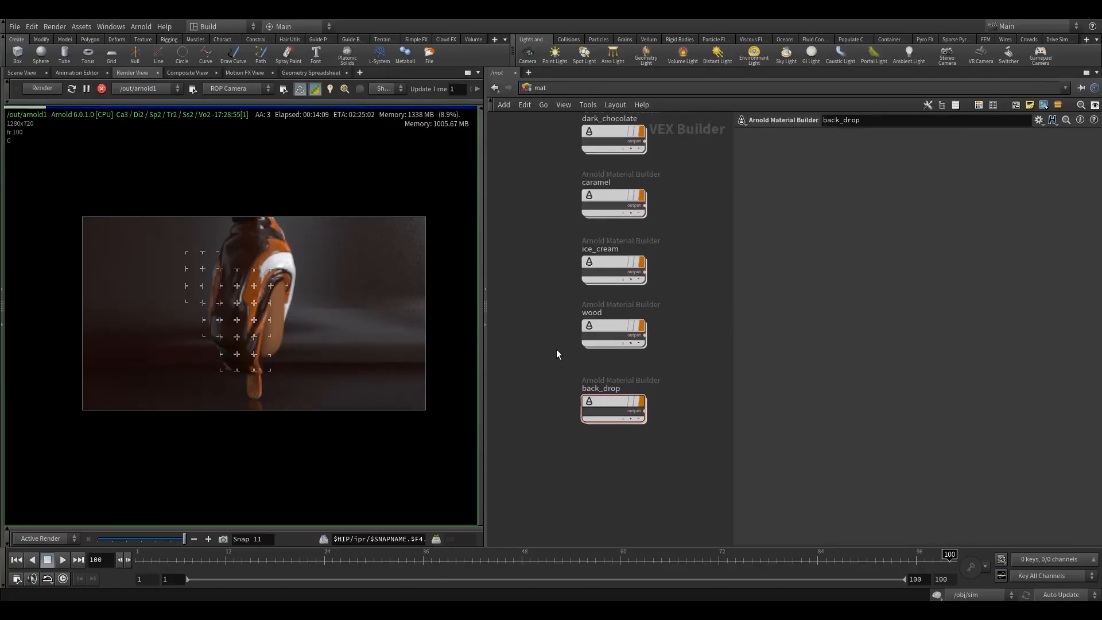
scroll(554, 322, "down", 3)
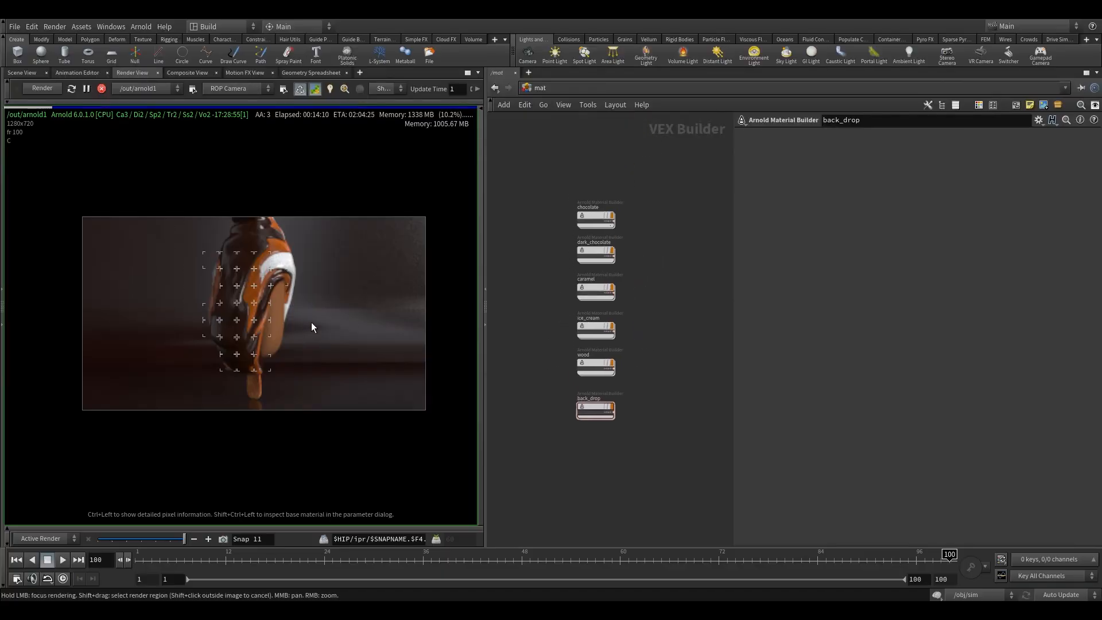
scroll(311, 323, "up", 3)
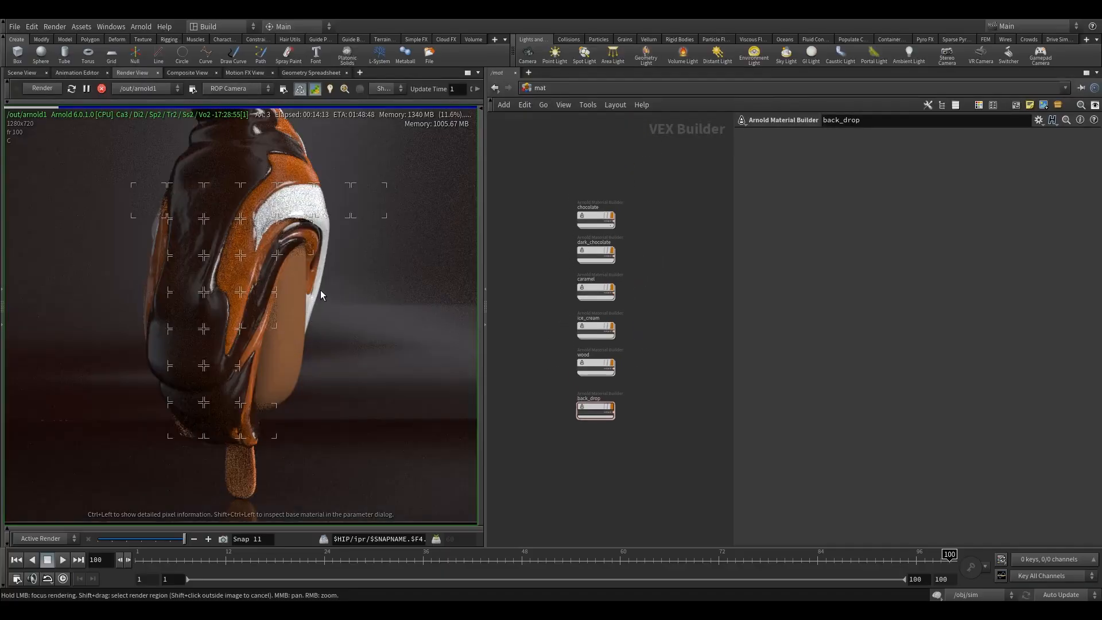